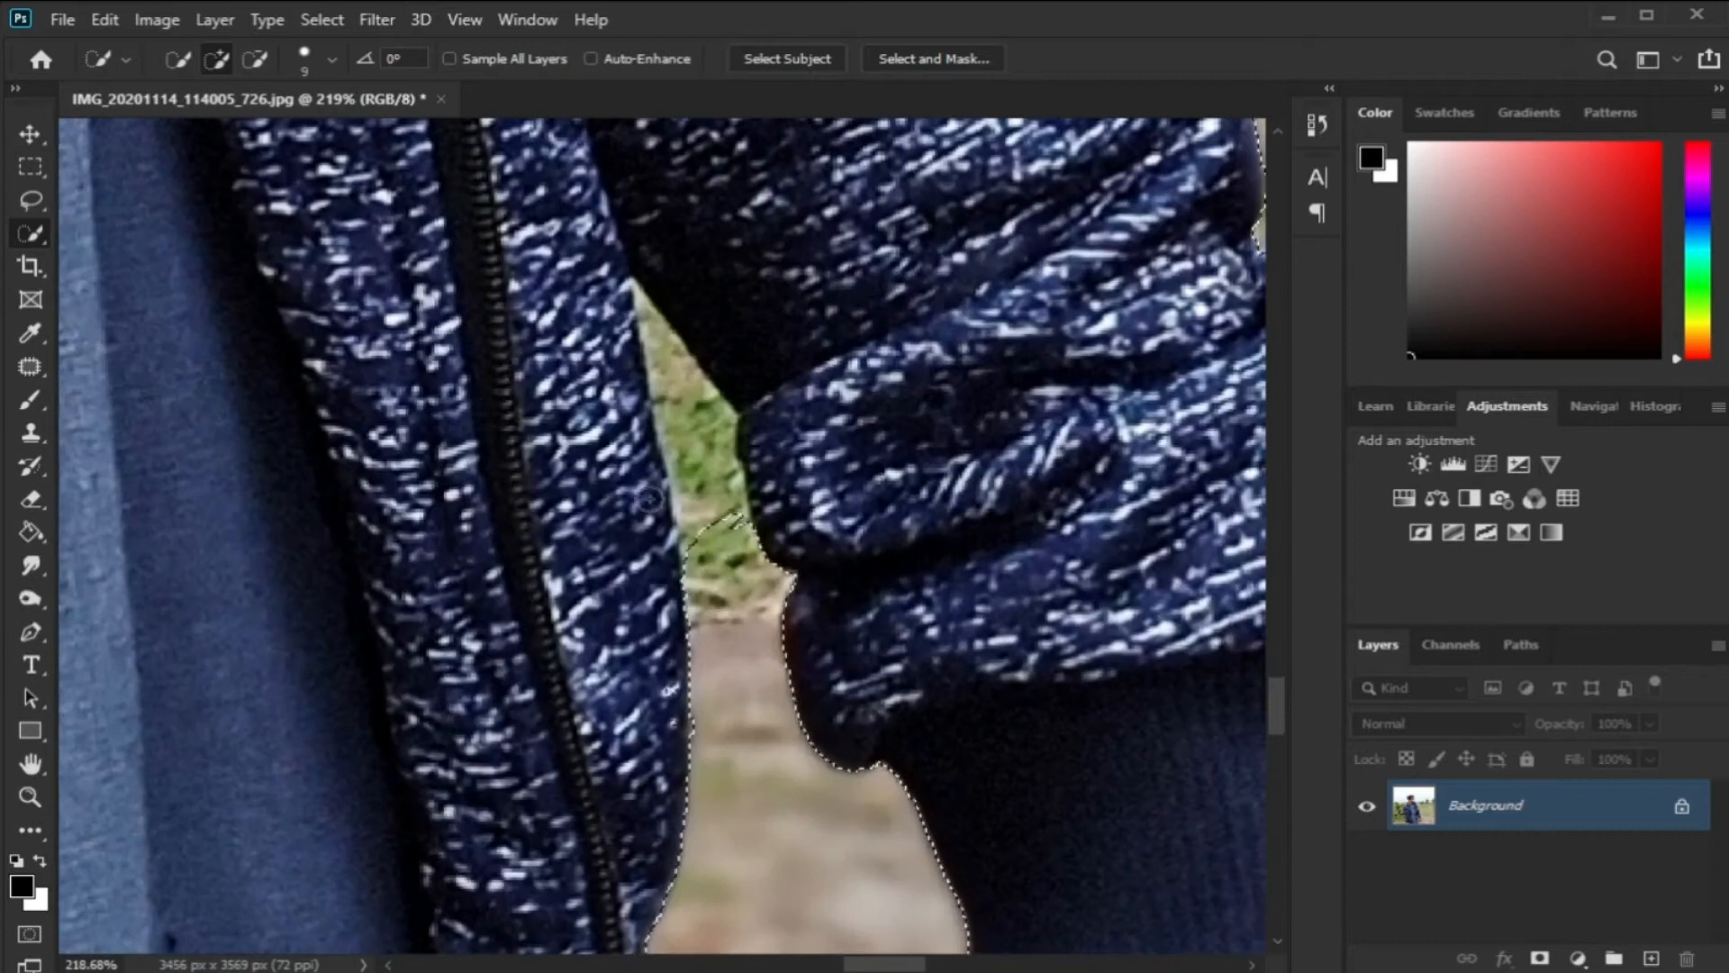
Subtract the grassy gap between the sleeve and the jacket from the man's selection
{"action": "key", "text": "alt"}
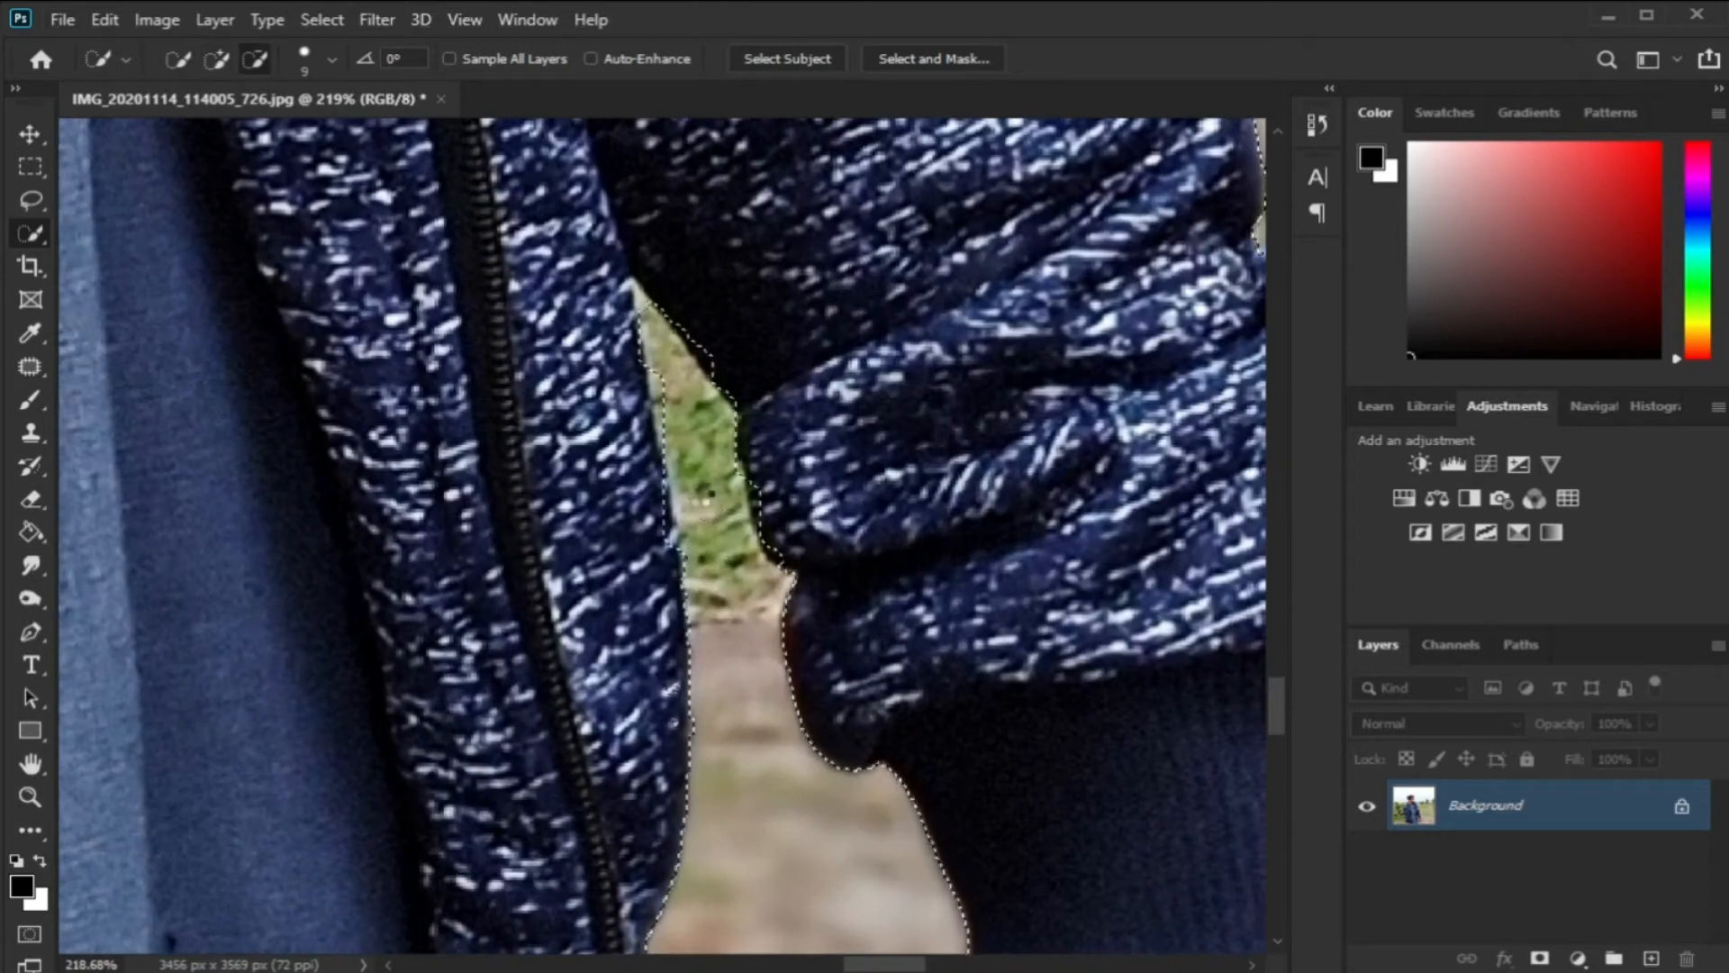
{"action": "scroll", "coordinate": [711, 505], "scroll_direction": "down", "scroll_amount": 10}
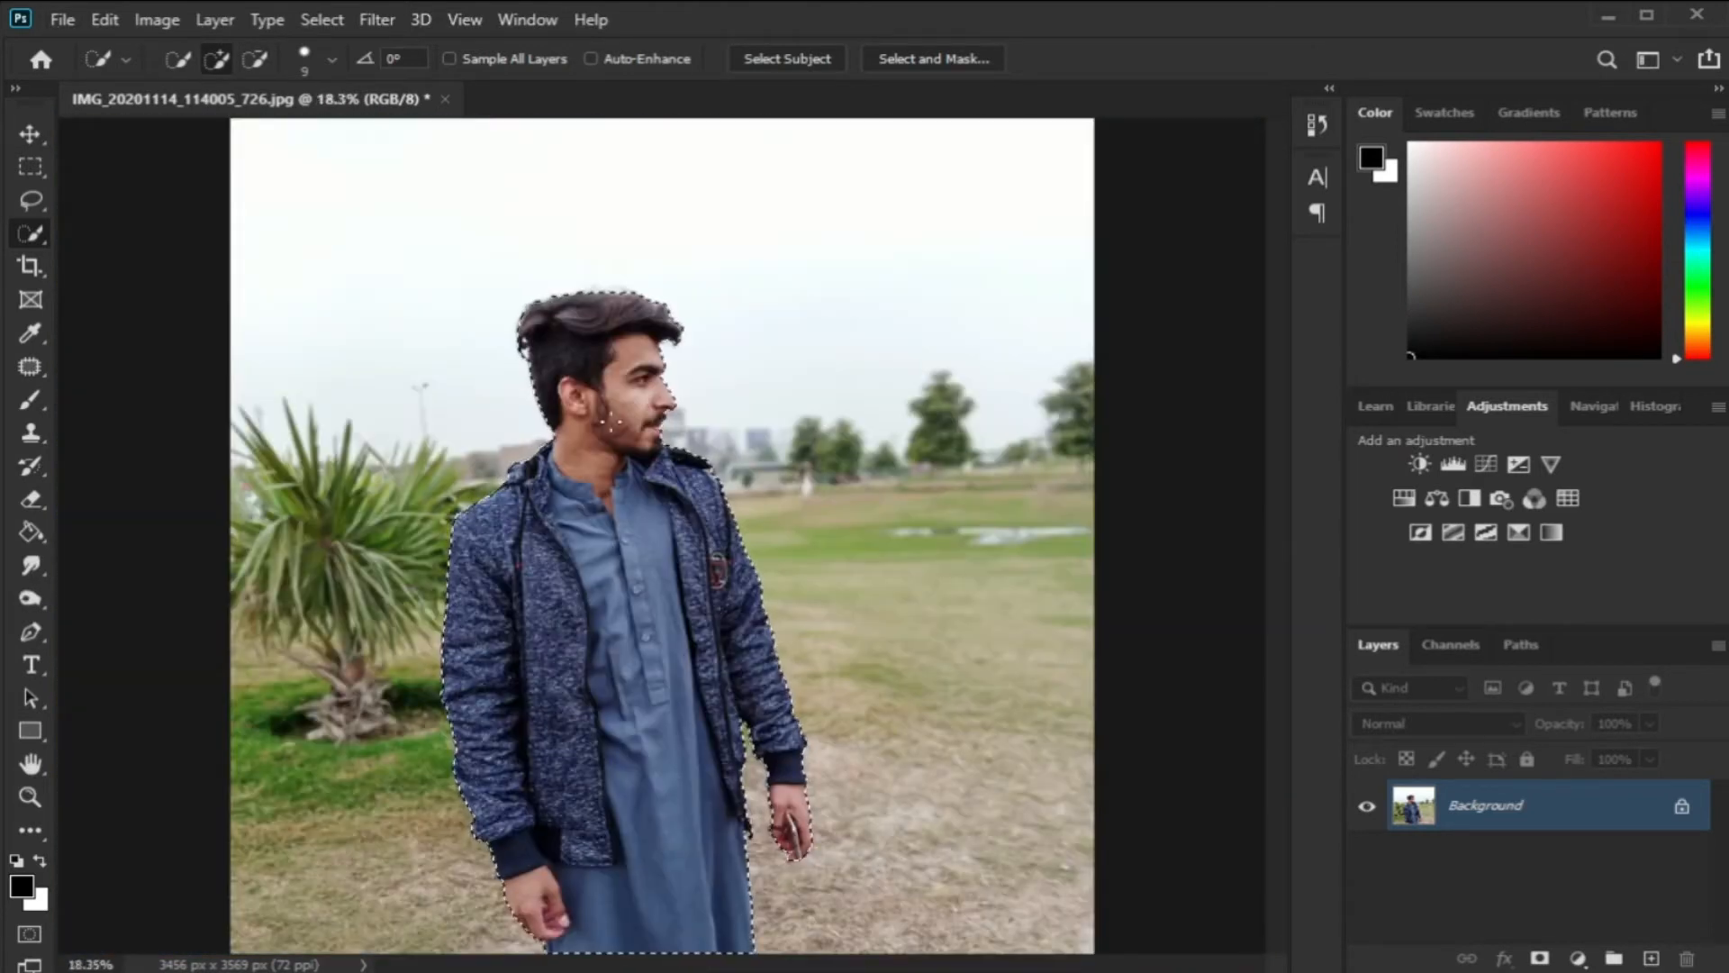
{"action": "scroll", "coordinate": [595, 298], "scroll_direction": "up", "scroll_amount": 5}
Refine the selection's hair edges along the top and forehead with the Refine Edge Brush in Select and Mask
{"action": "left_click", "coordinate": [921, 54]}
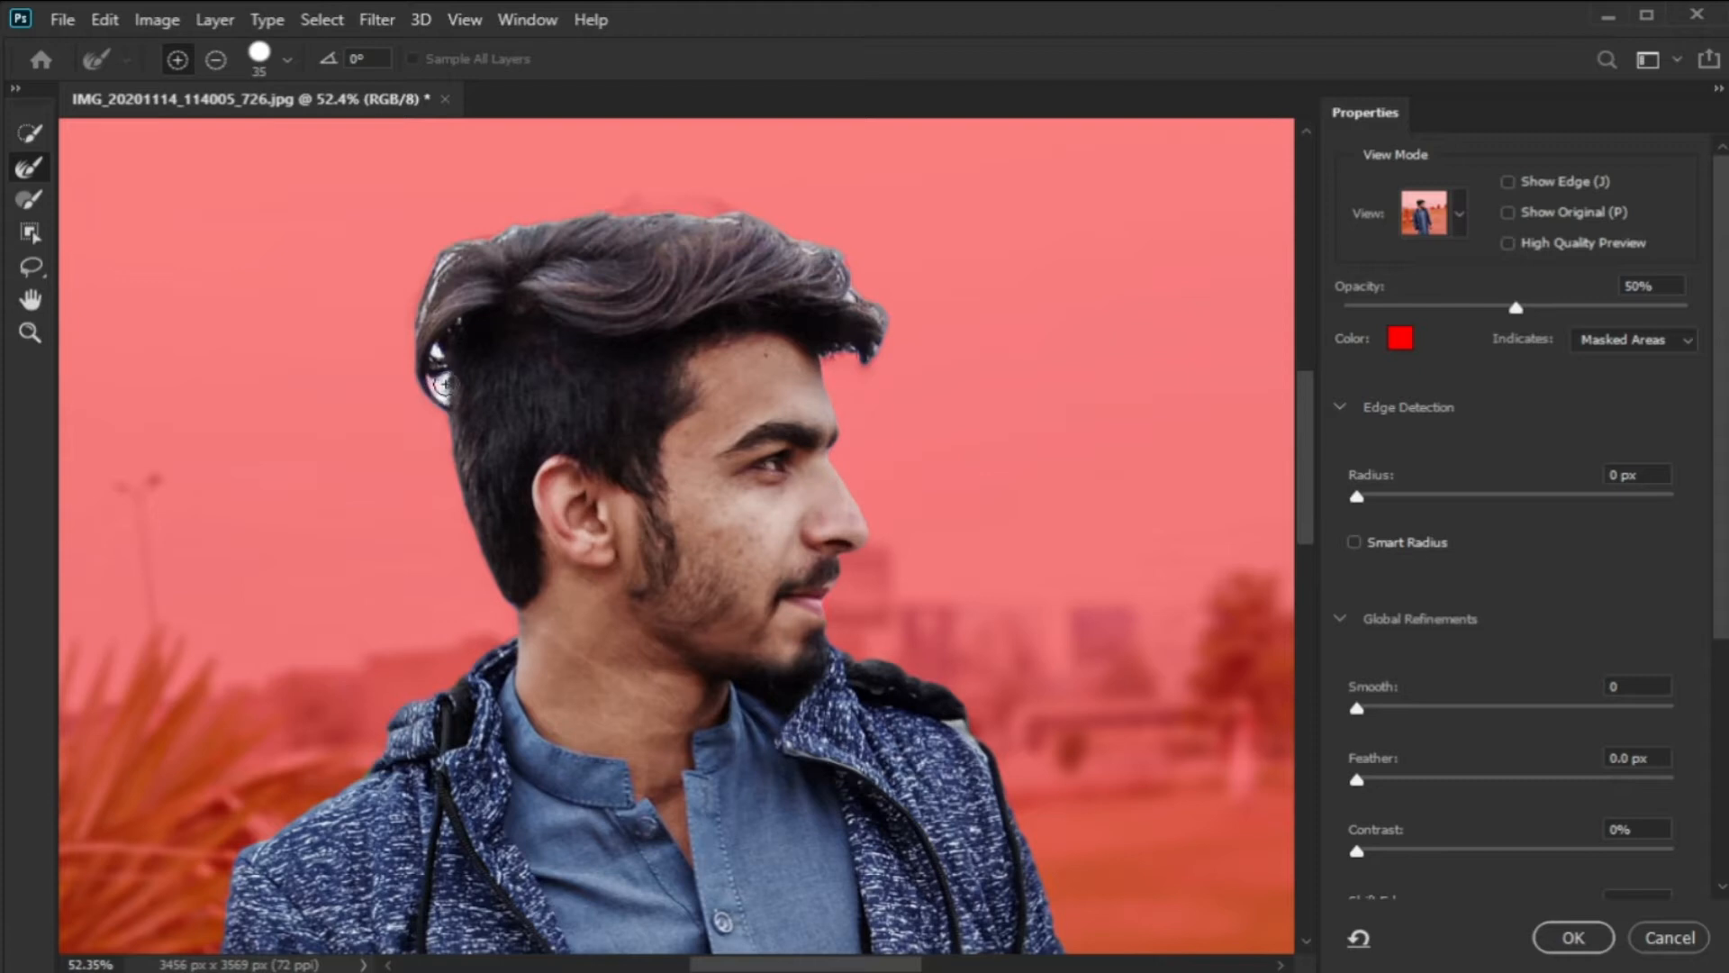
{"action": "scroll", "coordinate": [444, 383], "scroll_direction": "up", "scroll_amount": 2}
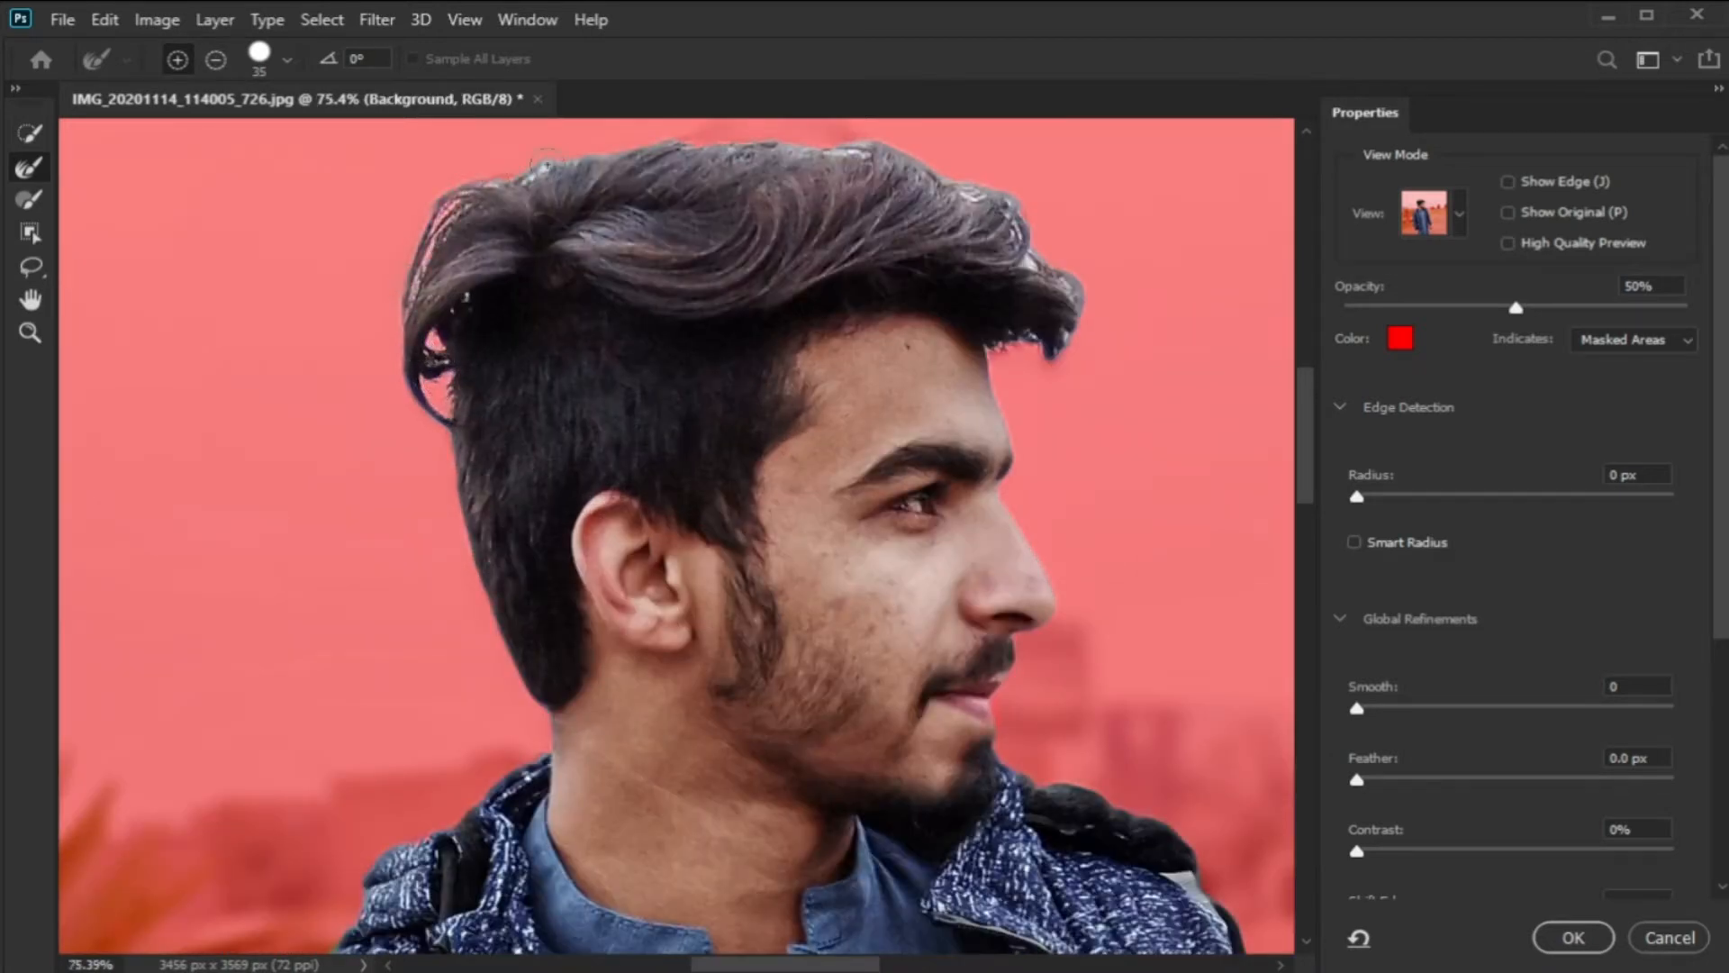
{"action": "left_click_drag", "start_coordinate": [754, 134], "coordinate": [870, 138]}
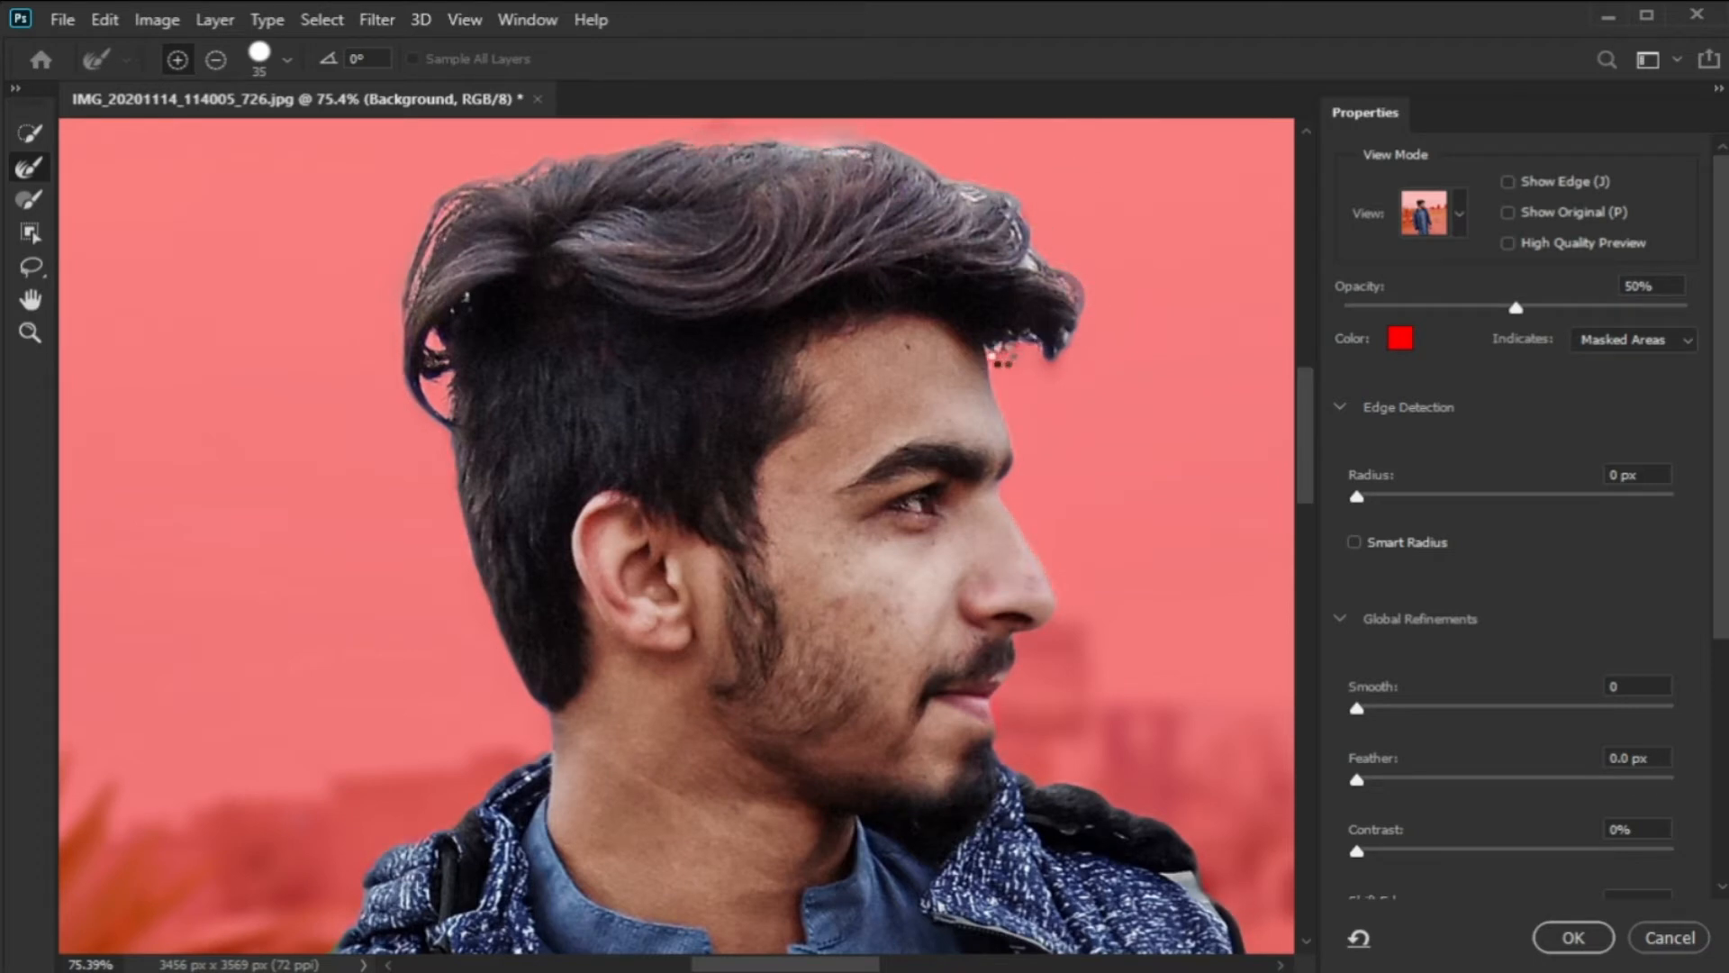
{"action": "scroll", "coordinate": [1018, 365], "scroll_direction": "up", "scroll_amount": 3}
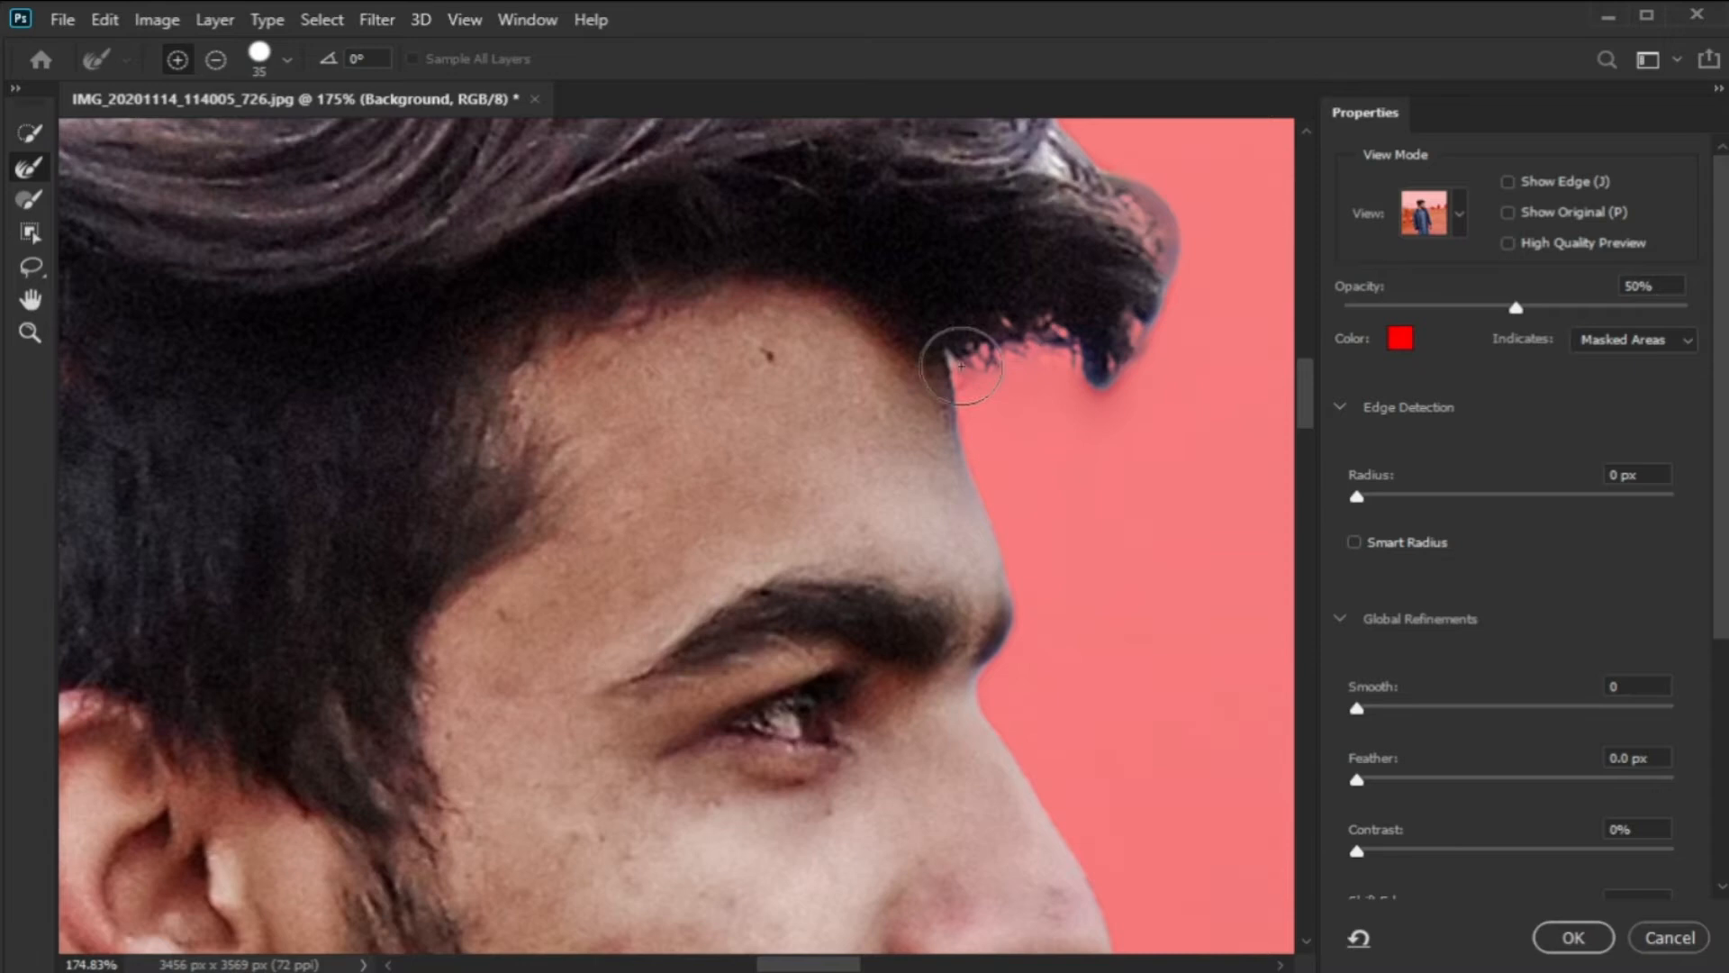
{"action": "scroll", "coordinate": [995, 585], "scroll_direction": "down", "scroll_amount": 2}
{"action": "scroll", "coordinate": [950, 515], "scroll_direction": "down", "scroll_amount": 5}
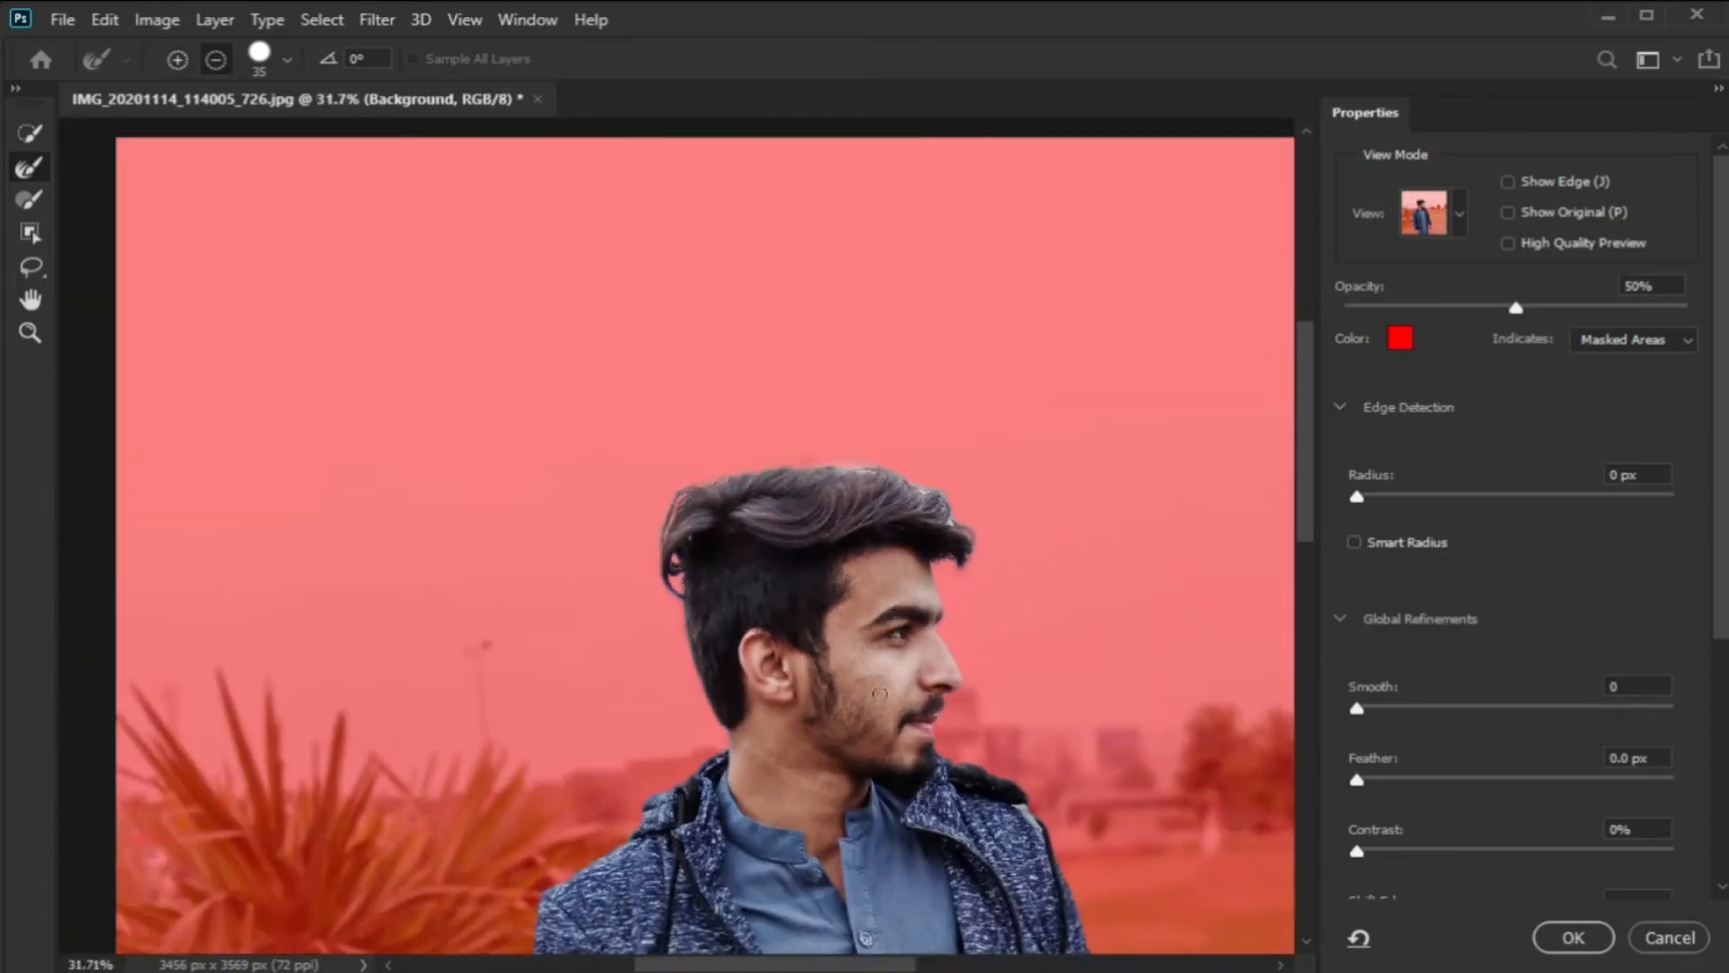
{"action": "scroll", "coordinate": [980, 740], "scroll_direction": "up", "scroll_amount": 3}
{"action": "scroll", "coordinate": [980, 739], "scroll_direction": "down", "scroll_amount": 2}
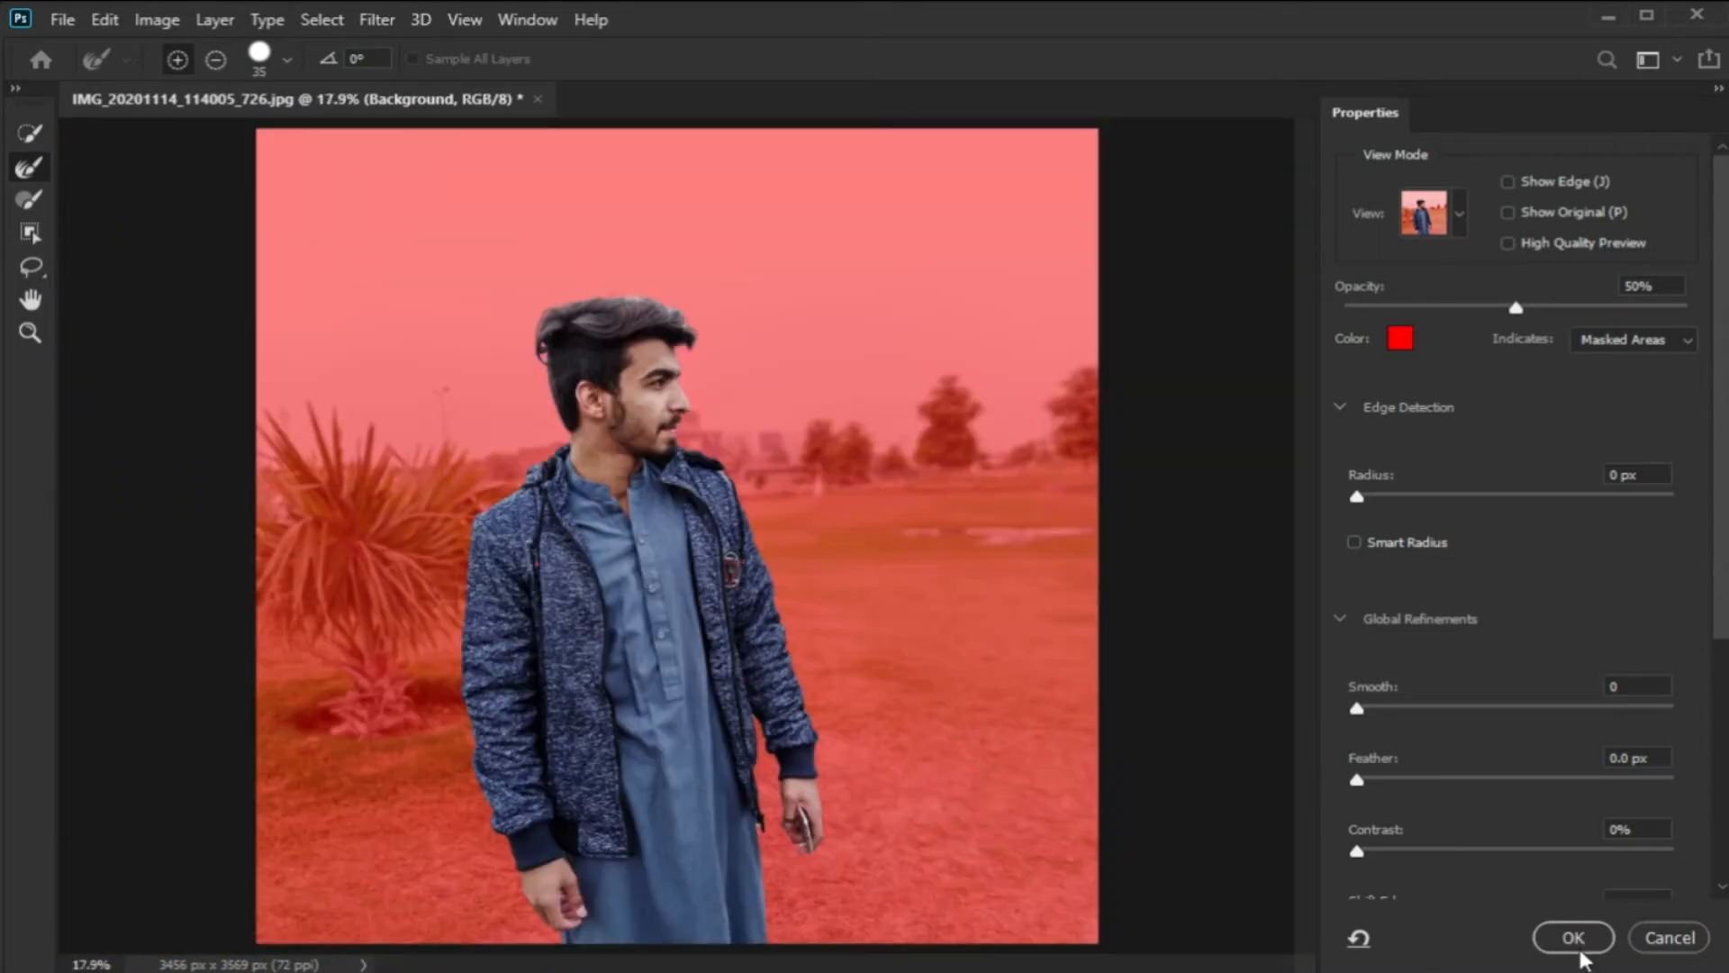
Output the refined selection of the man to a New Layer
{"action": "scroll", "coordinate": [1659, 508], "scroll_direction": "down", "scroll_amount": 3}
{"action": "scroll", "coordinate": [1618, 823], "scroll_direction": "down", "scroll_amount": 3}
{"action": "left_click", "coordinate": [1618, 823]}
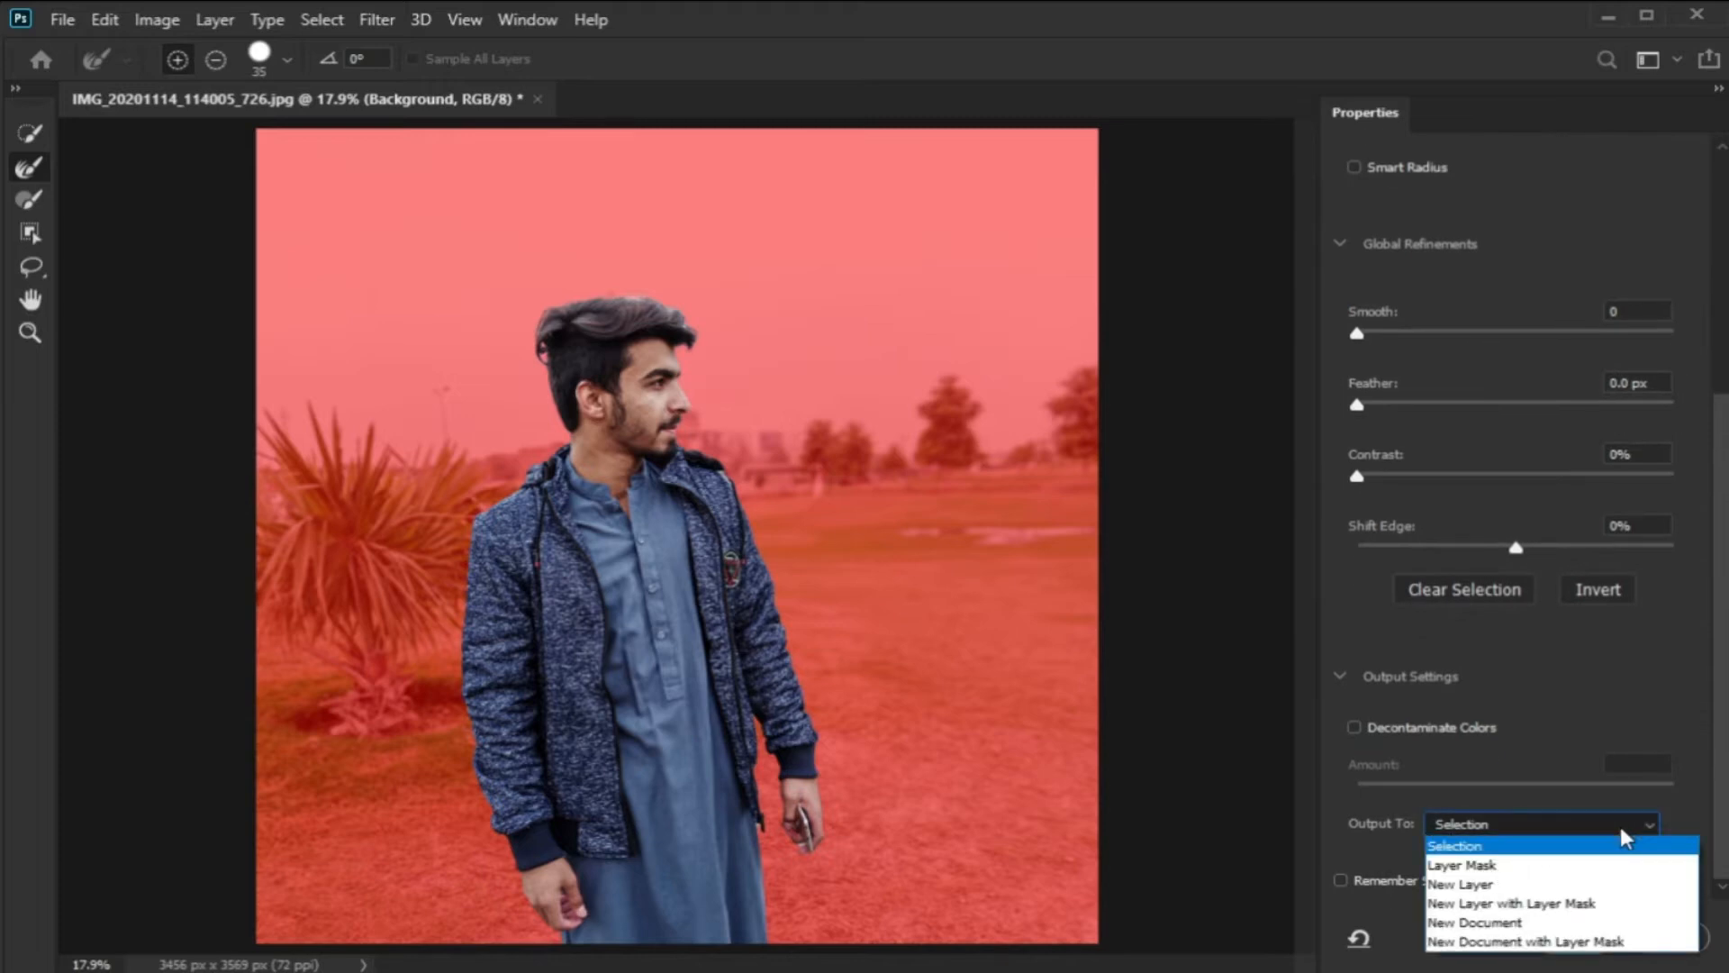
{"action": "left_click", "coordinate": [1567, 884]}
{"action": "left_click", "coordinate": [1566, 935]}
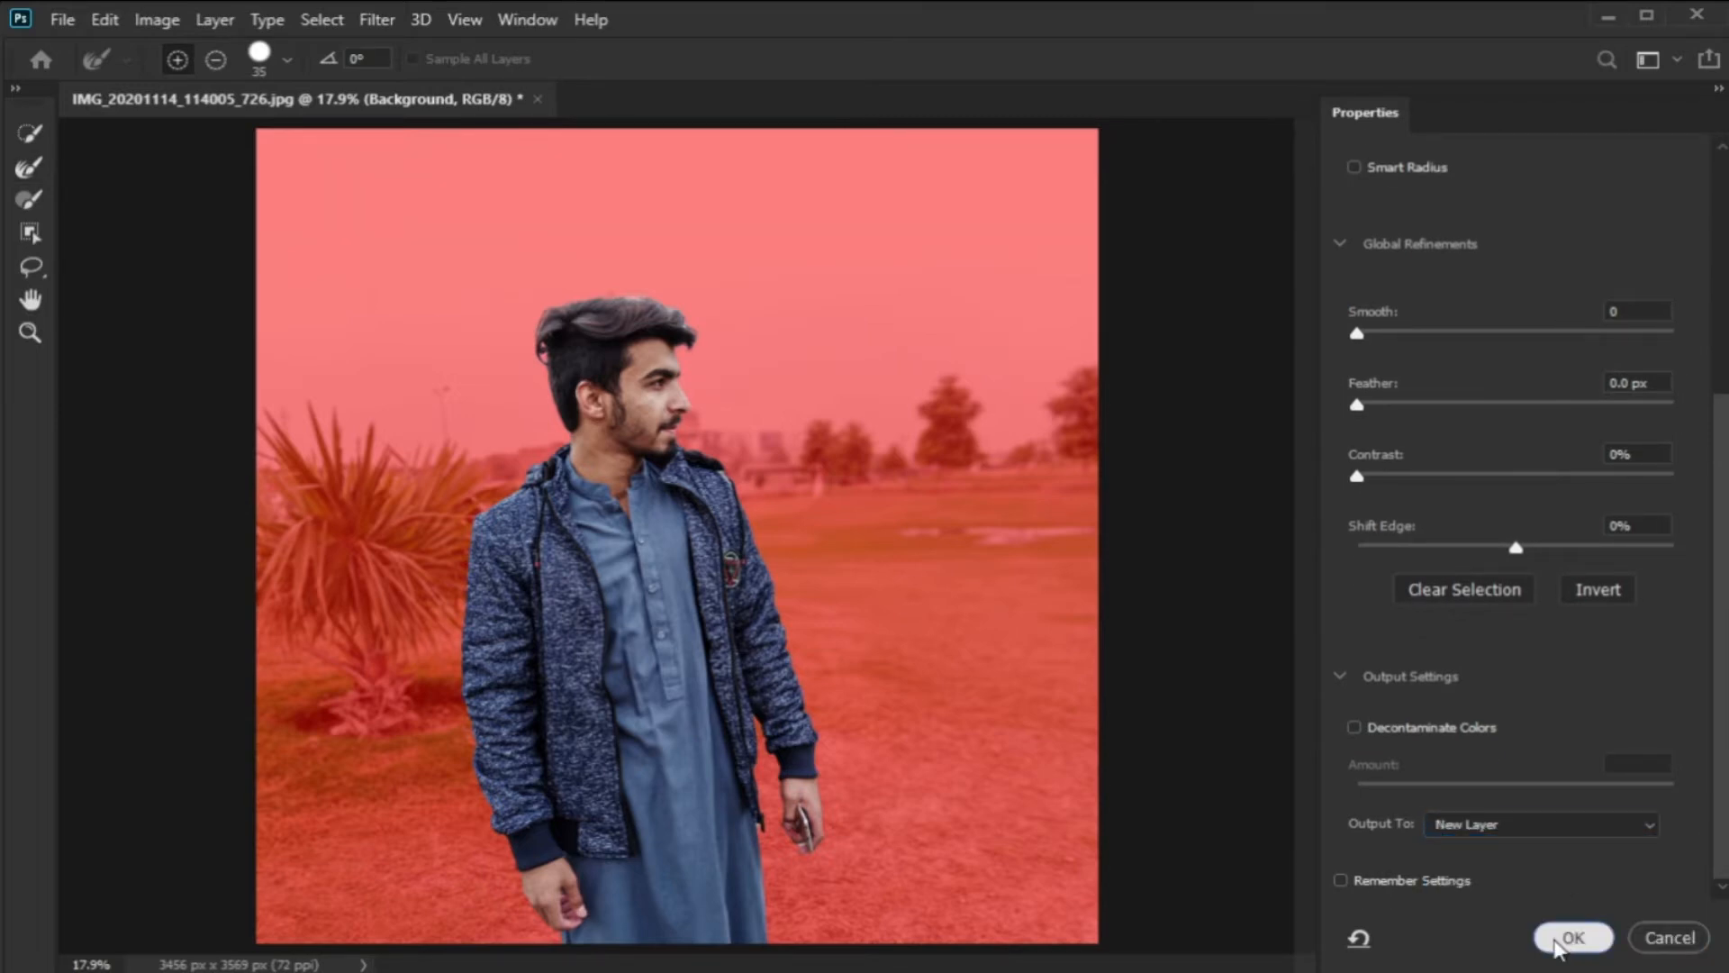
{"action": "scroll", "coordinate": [621, 365], "scroll_direction": "down", "scroll_amount": 2}
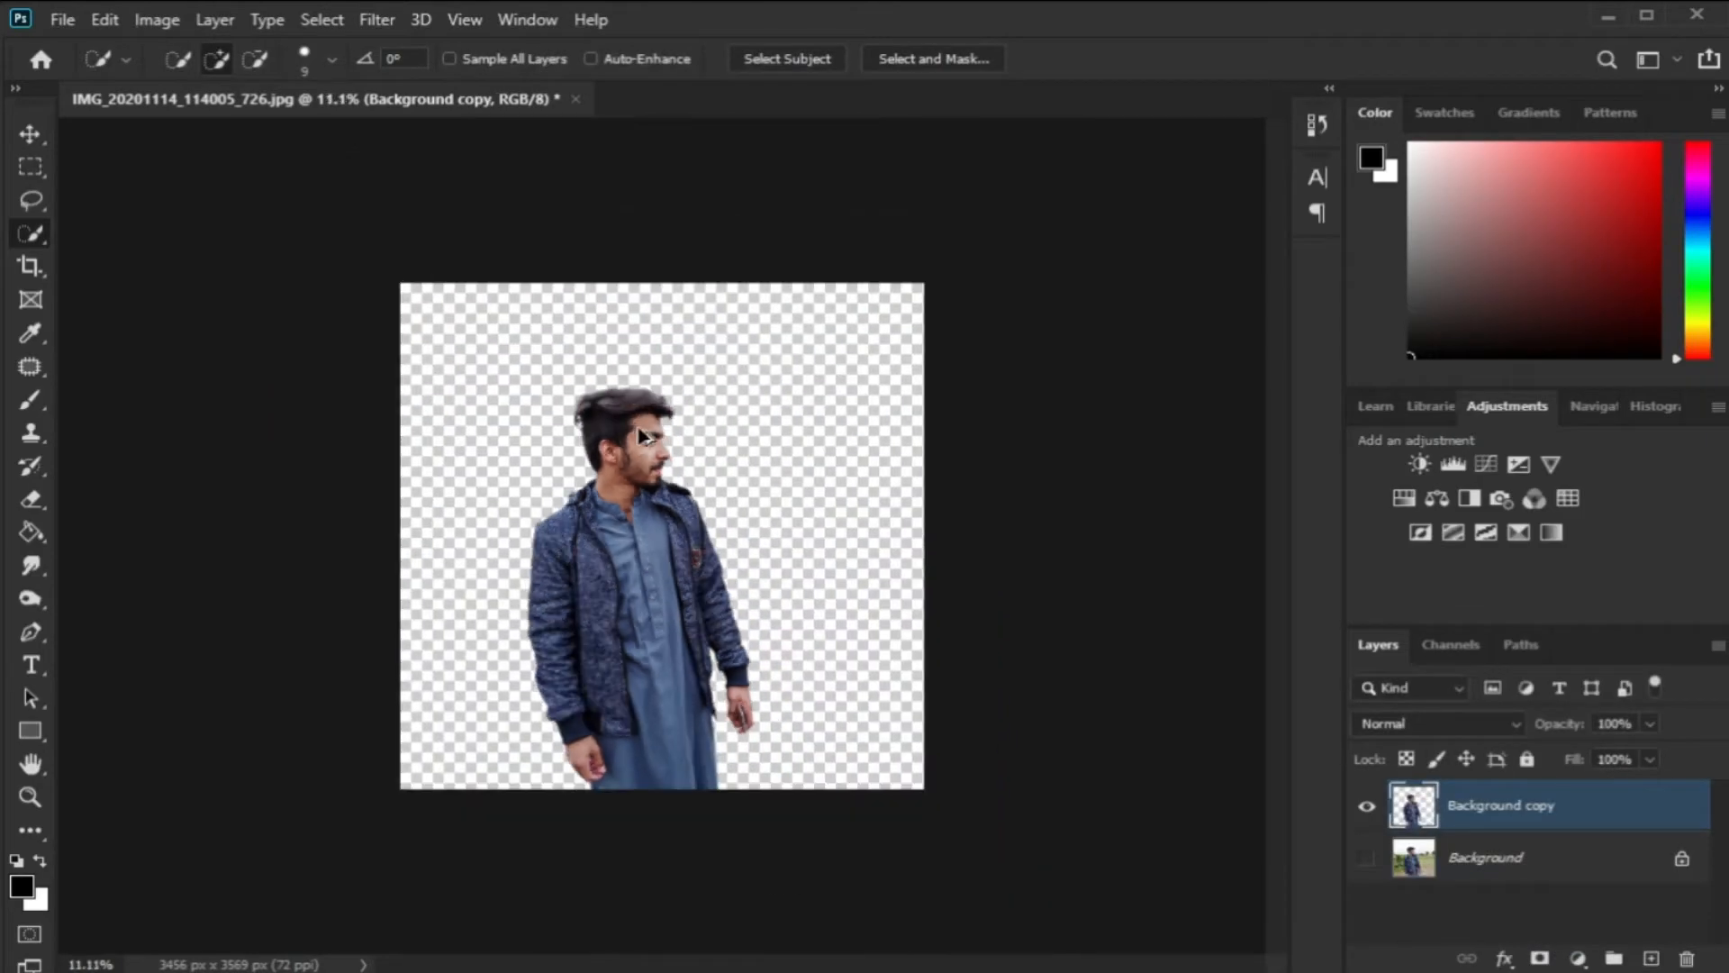
Create a new 1080 x 1350 pixel document at 300 pixels/inch in RGB Color
{"action": "left_click", "coordinate": [63, 19]}
{"action": "left_click", "coordinate": [56, 47]}
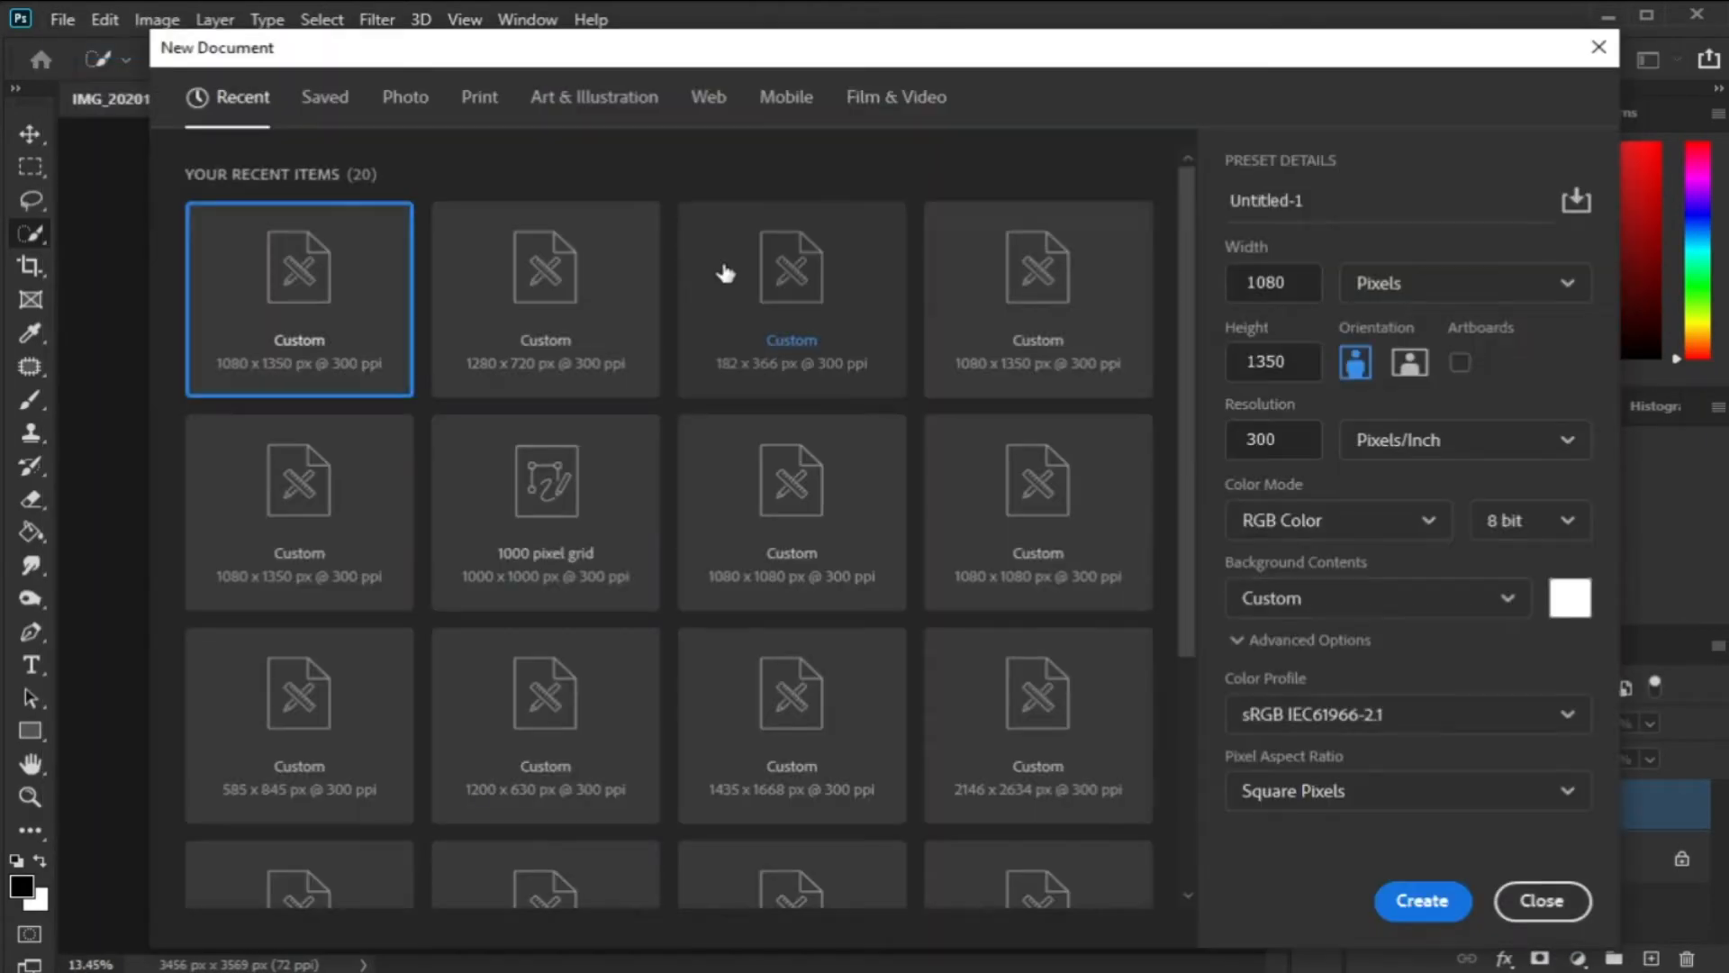
{"action": "left_click", "coordinate": [1248, 282]}
{"action": "left_click", "coordinate": [1299, 373]}
{"action": "left_click", "coordinate": [1248, 445]}
{"action": "key", "text": "shift+Tab"}
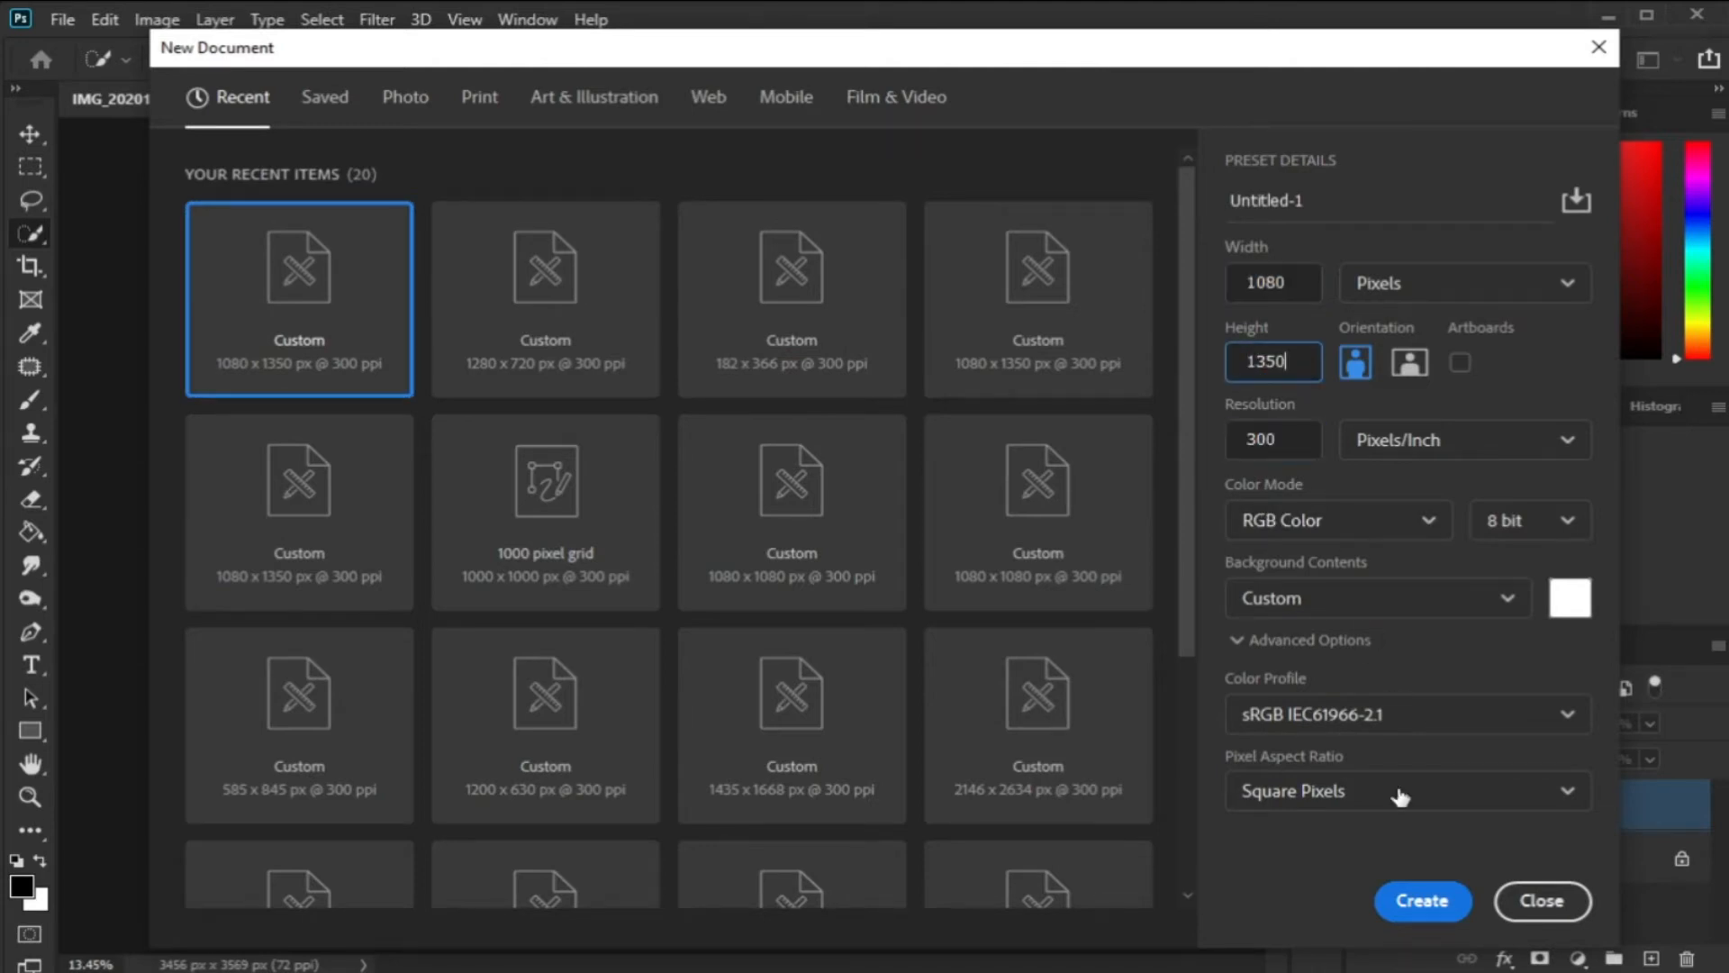
{"action": "left_click", "coordinate": [1421, 901]}
{"action": "scroll", "coordinate": [785, 480], "scroll_direction": "up", "scroll_amount": 5}
{"action": "scroll", "coordinate": [785, 480], "scroll_direction": "down", "scroll_amount": 2}
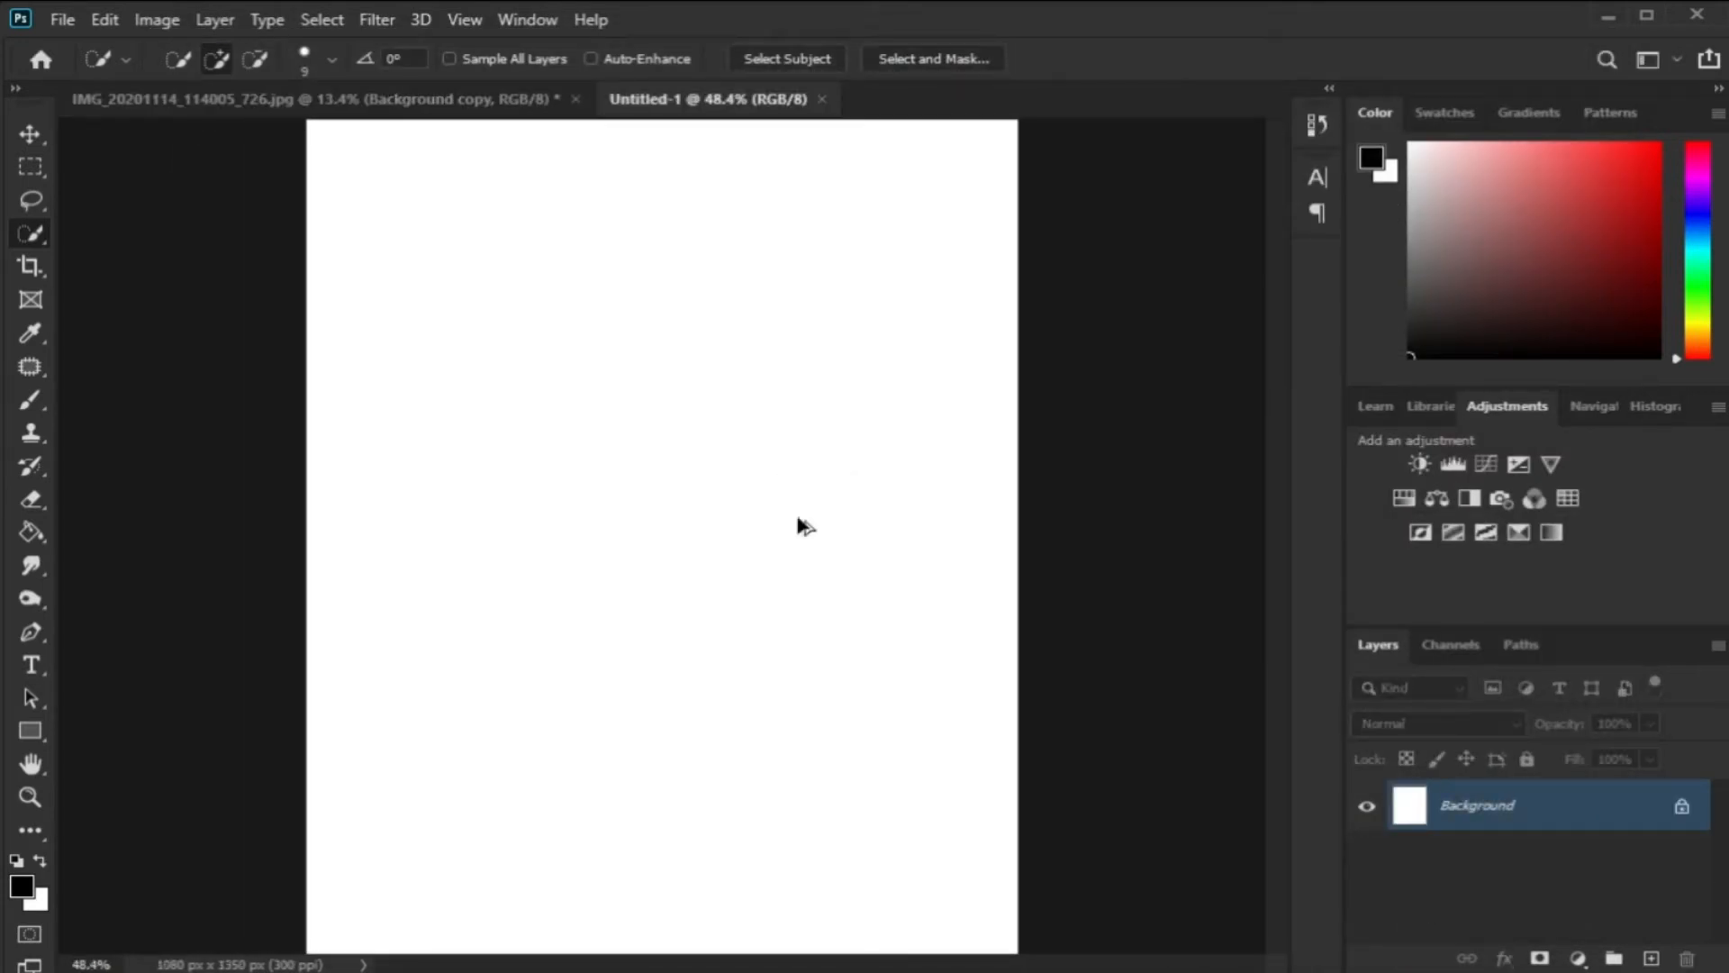
Add a text layer with the letter "u" near the middle of the canvas
{"action": "left_click", "coordinate": [34, 667]}
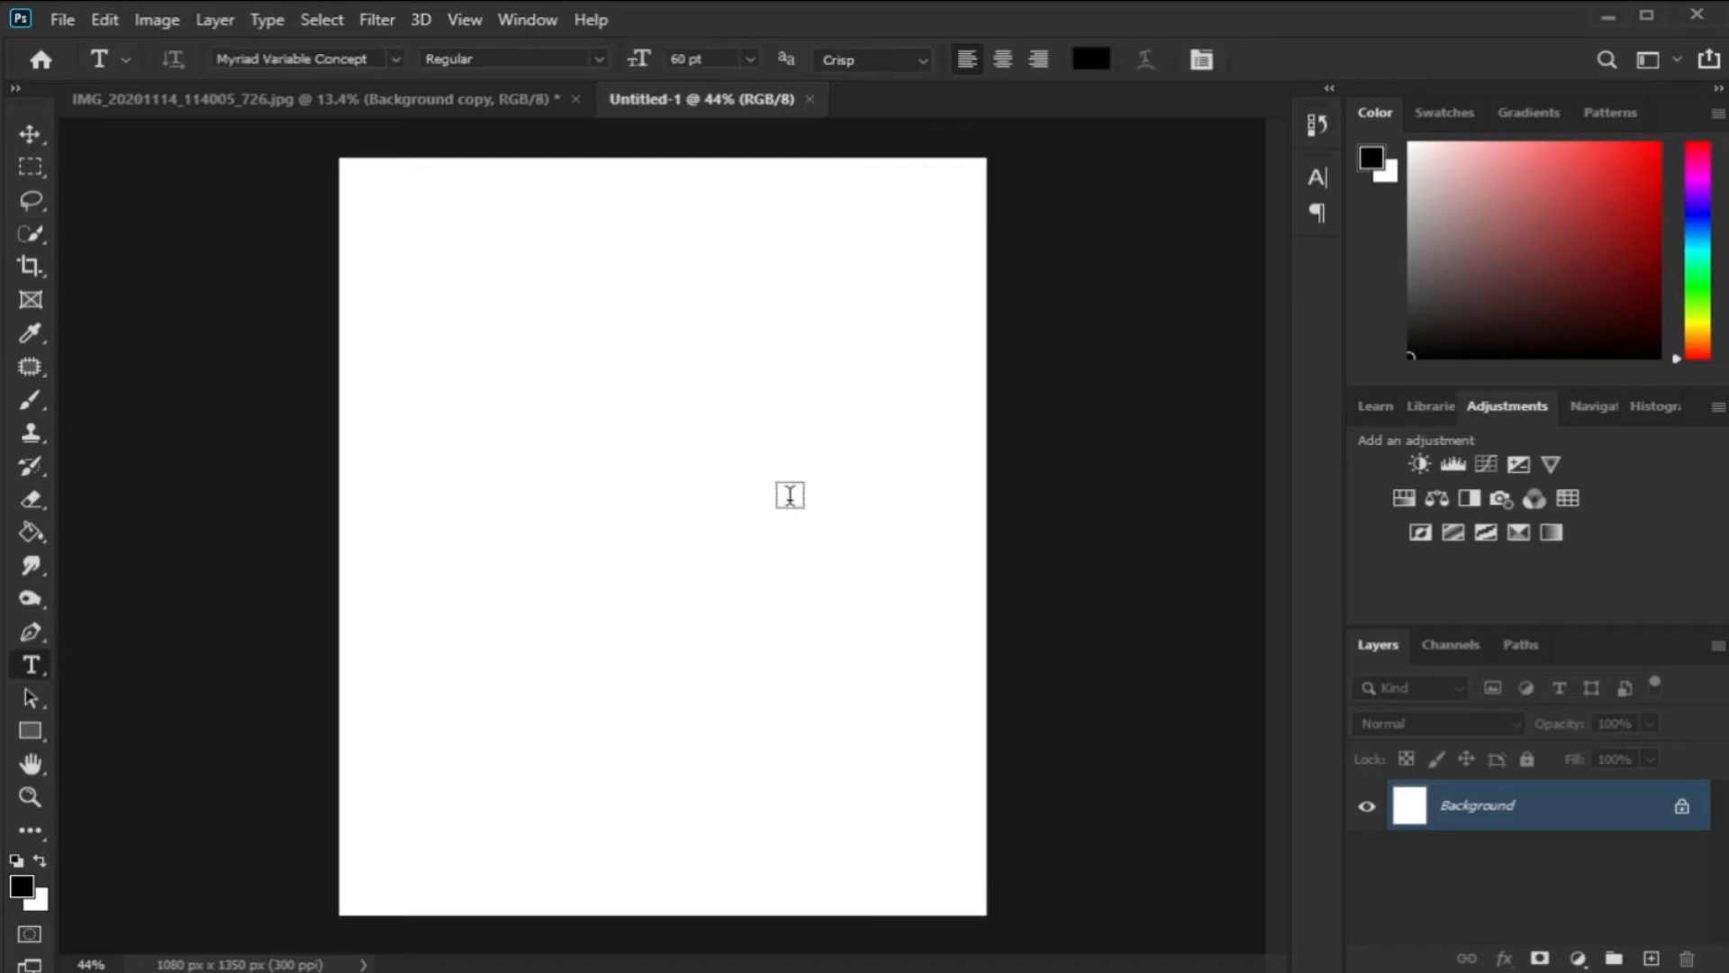
{"action": "left_click", "coordinate": [606, 536]}
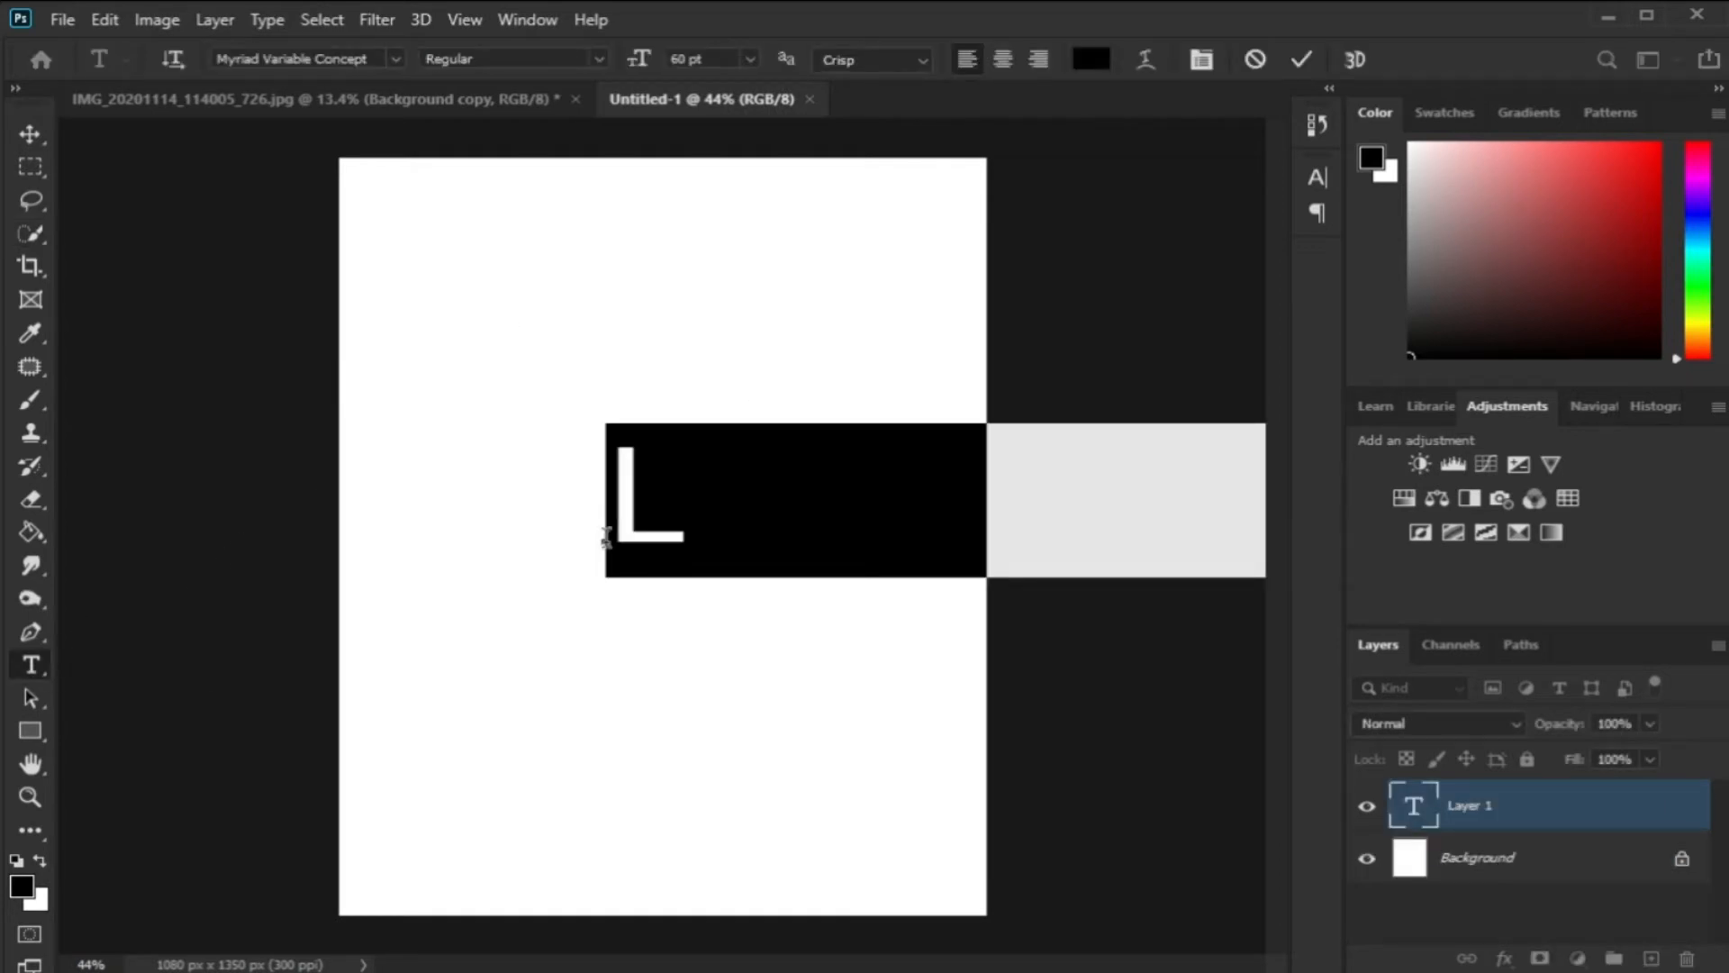
{"action": "type", "text": "u"}
{"action": "left_click", "coordinate": [1301, 60]}
Change the letter's font to Hysteria Rollers Personal Use
{"action": "double_click", "coordinate": [1414, 806]}
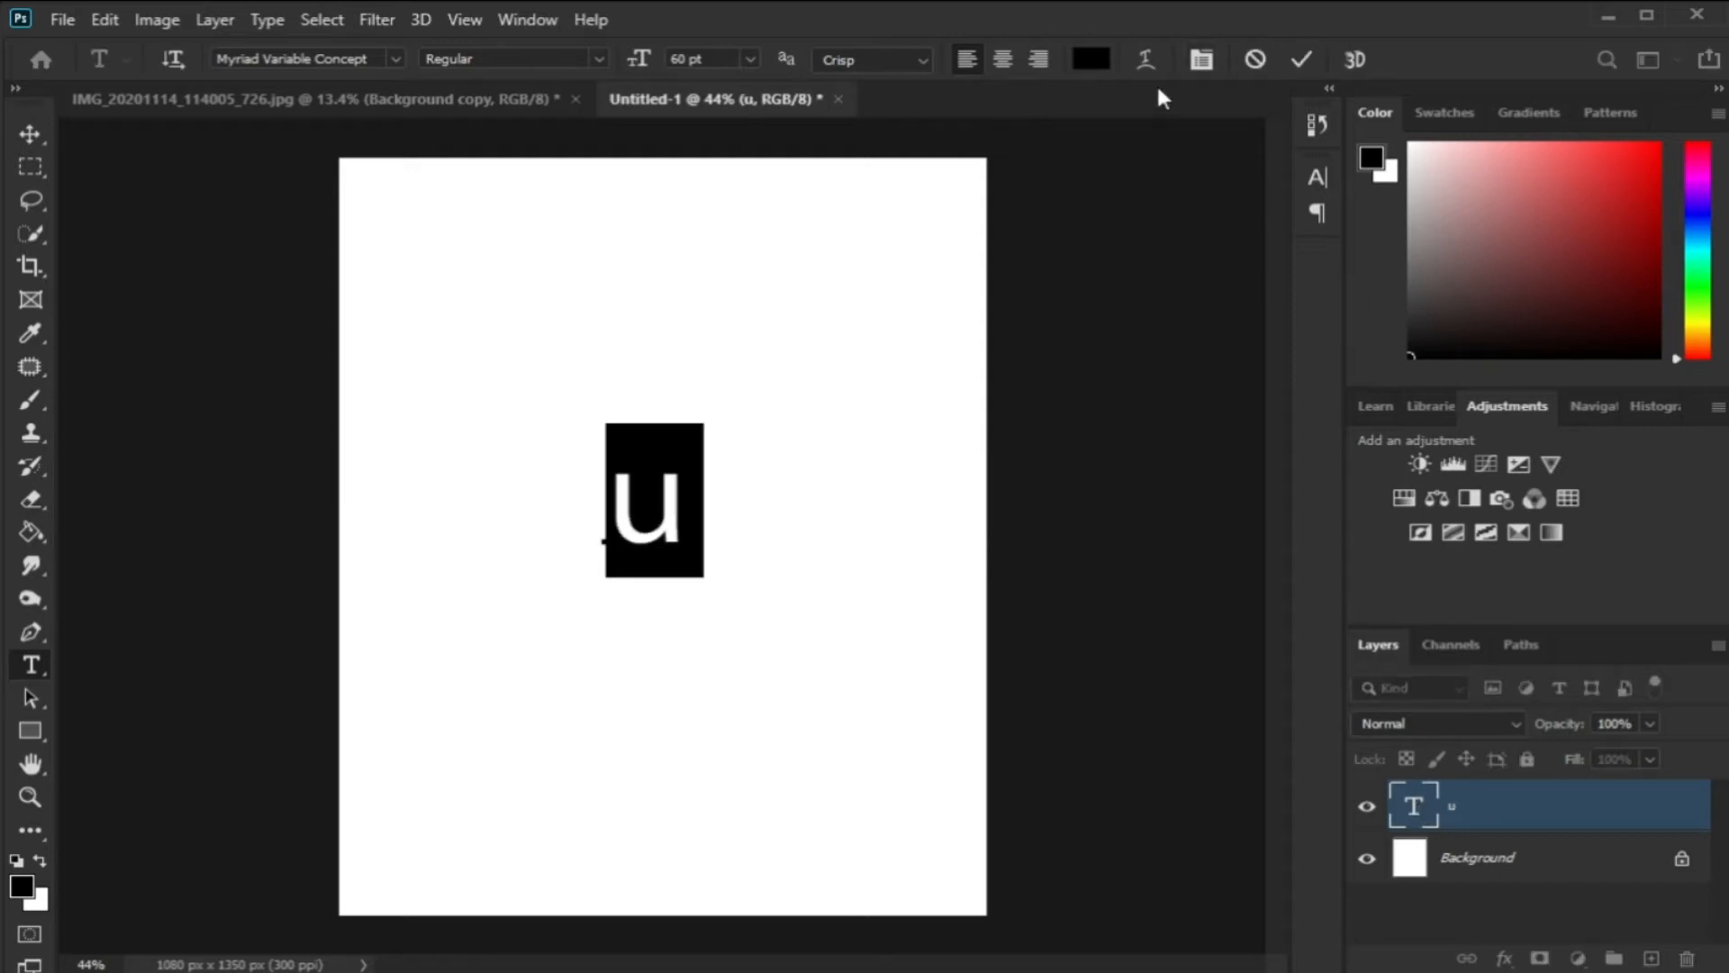
{"action": "left_click", "coordinate": [1215, 54]}
{"action": "left_click", "coordinate": [1156, 213]}
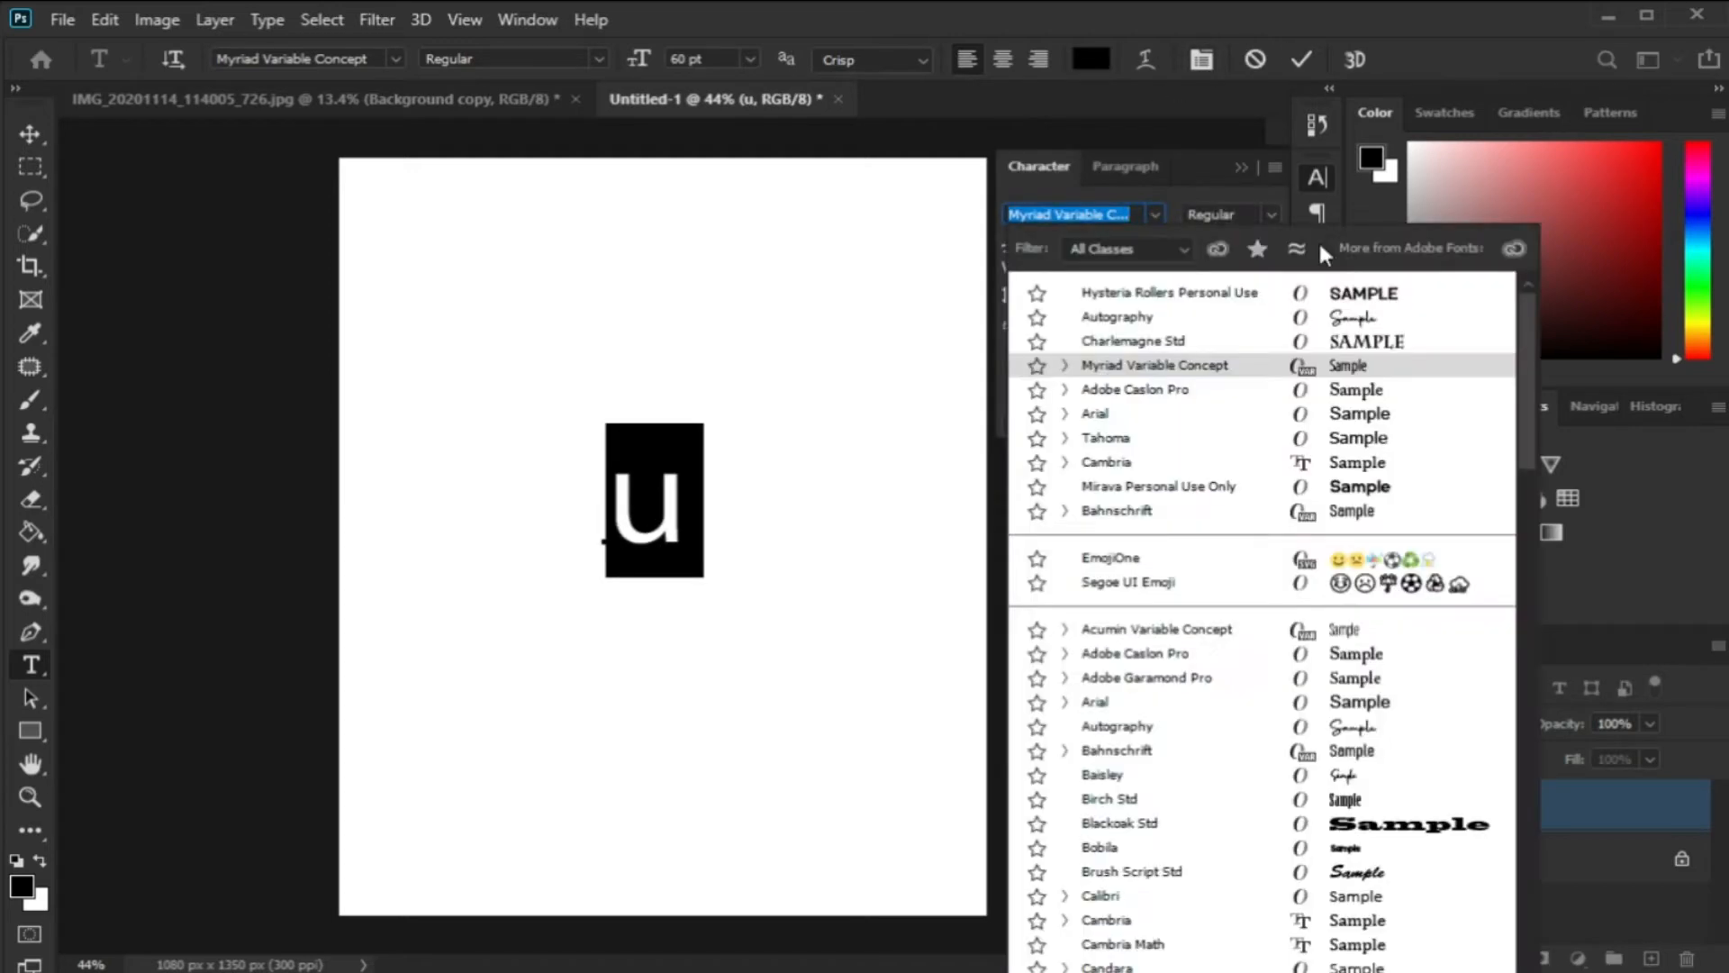
{"action": "left_click", "coordinate": [1360, 292]}
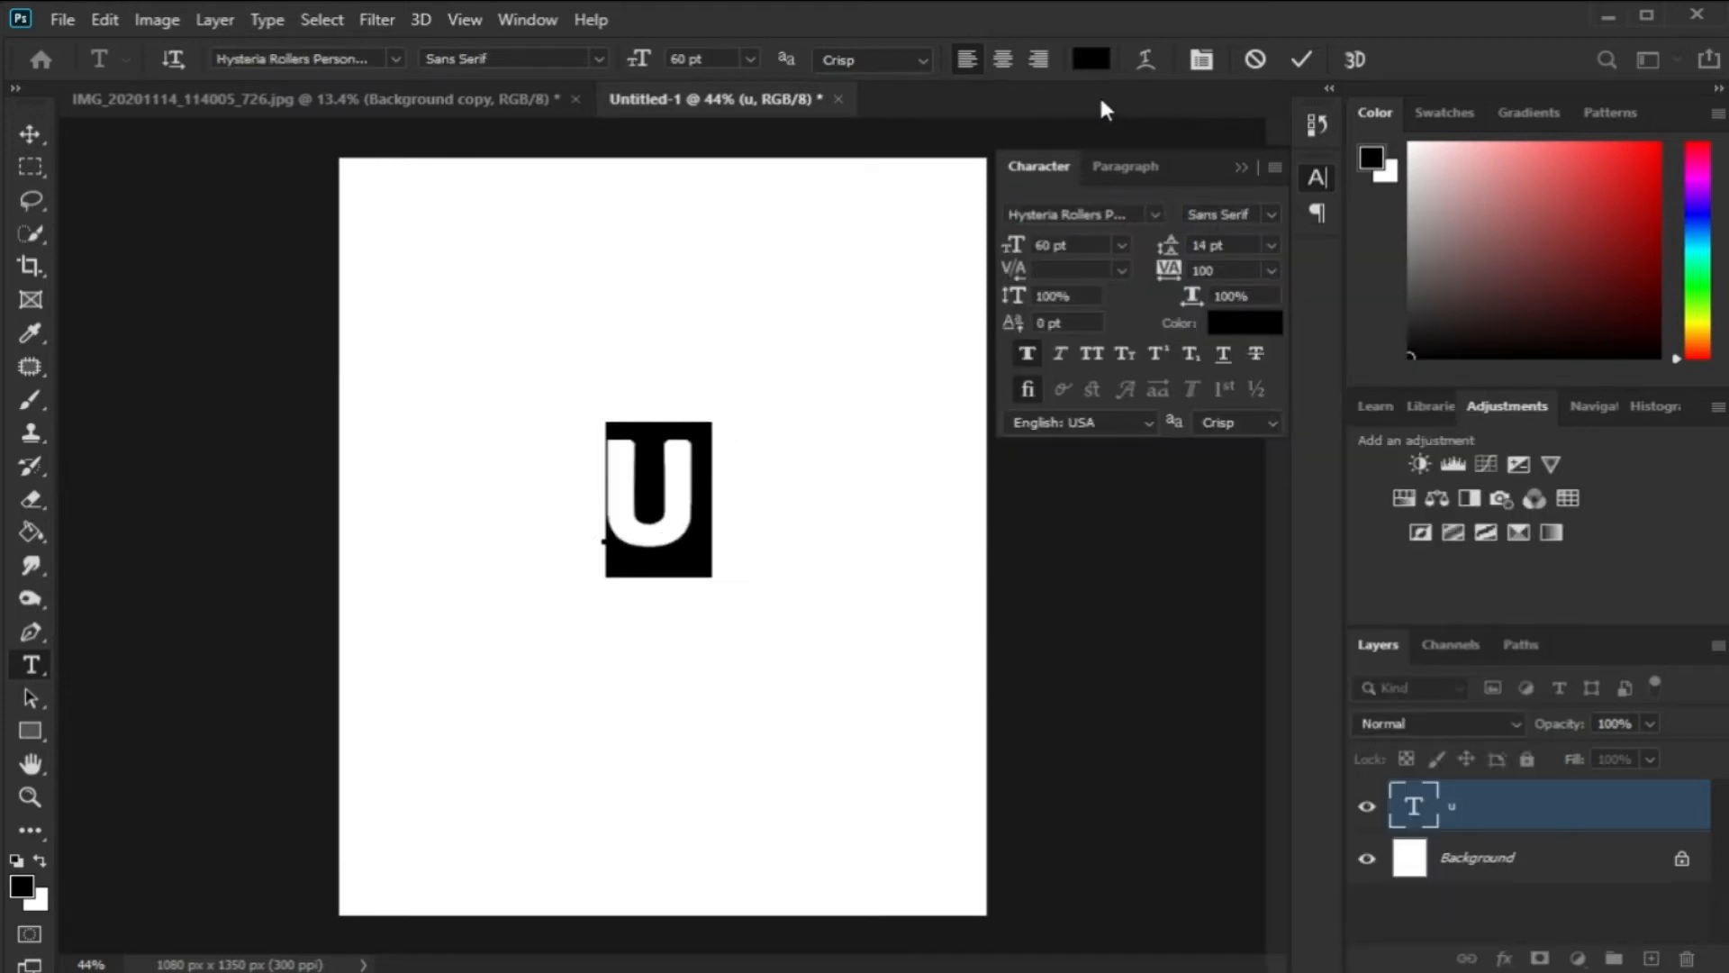
Recolor the letter dark blue and commit the text edit
{"action": "left_click", "coordinate": [1245, 322]}
{"action": "left_click", "coordinate": [1264, 574]}
{"action": "left_click_drag", "start_coordinate": [1135, 520], "coordinate": [1234, 478]}
{"action": "left_click_drag", "start_coordinate": [1202, 629], "coordinate": [1219, 607]}
{"action": "left_click", "coordinate": [1459, 438]}
{"action": "left_click", "coordinate": [1301, 61]}
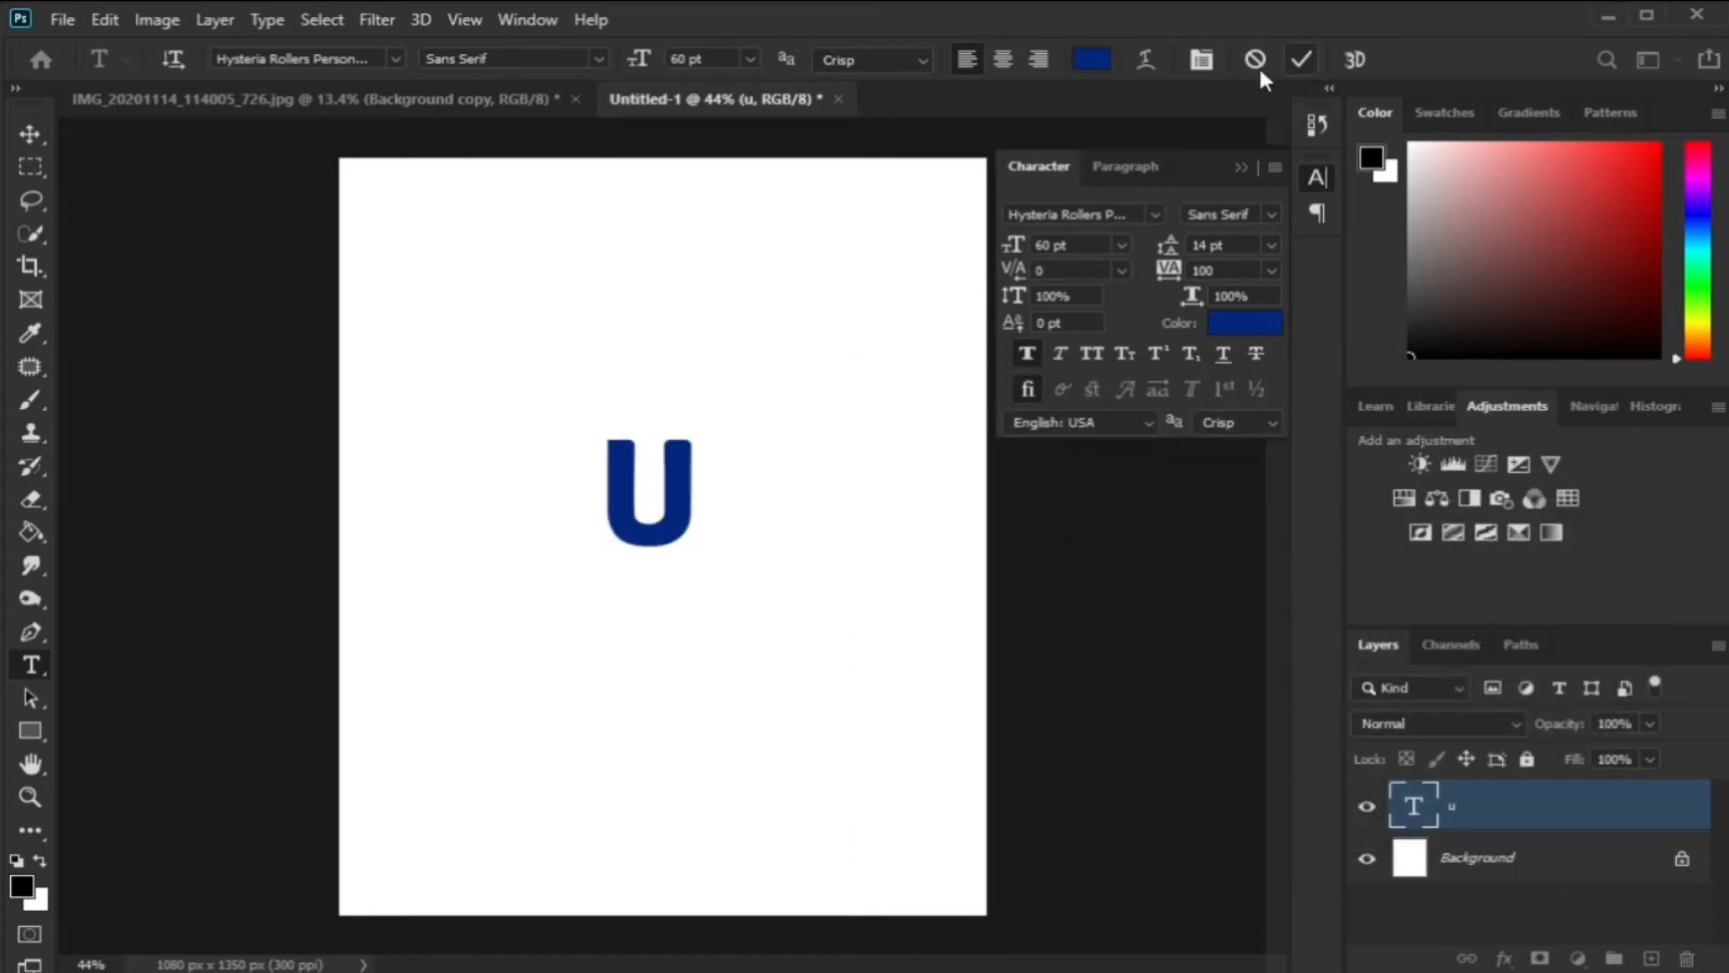
{"action": "left_click", "coordinate": [1241, 168]}
Scale the letter U to about 198% and center it on the canvas
{"action": "key", "text": "ctrl+t"}
{"action": "left_click_drag", "start_coordinate": [706, 417], "coordinate": [806, 282]}
{"action": "left_click_drag", "start_coordinate": [681, 465], "coordinate": [642, 578]}
{"action": "left_click_drag", "start_coordinate": [760, 391], "coordinate": [770, 376]}
{"action": "left_click_drag", "start_coordinate": [705, 473], "coordinate": [713, 505]}
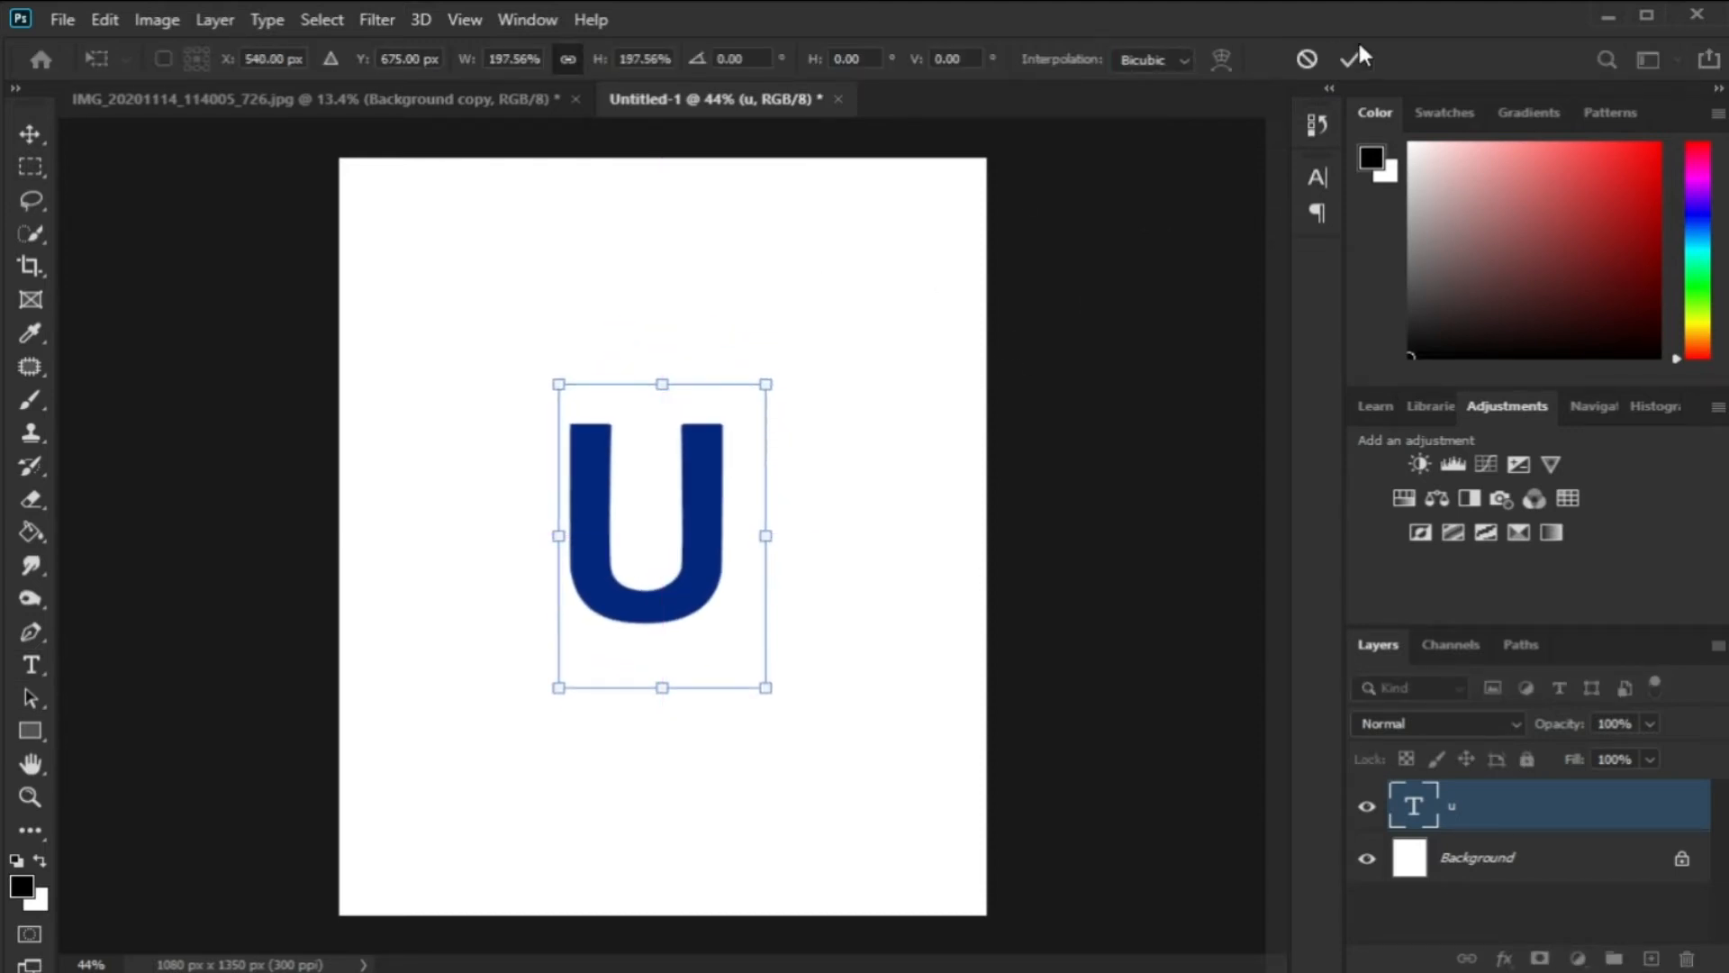
{"action": "left_click", "coordinate": [1350, 59]}
{"action": "scroll", "coordinate": [637, 574], "scroll_direction": "down", "scroll_amount": 3}
{"action": "scroll", "coordinate": [637, 573], "scroll_direction": "up", "scroll_amount": 2}
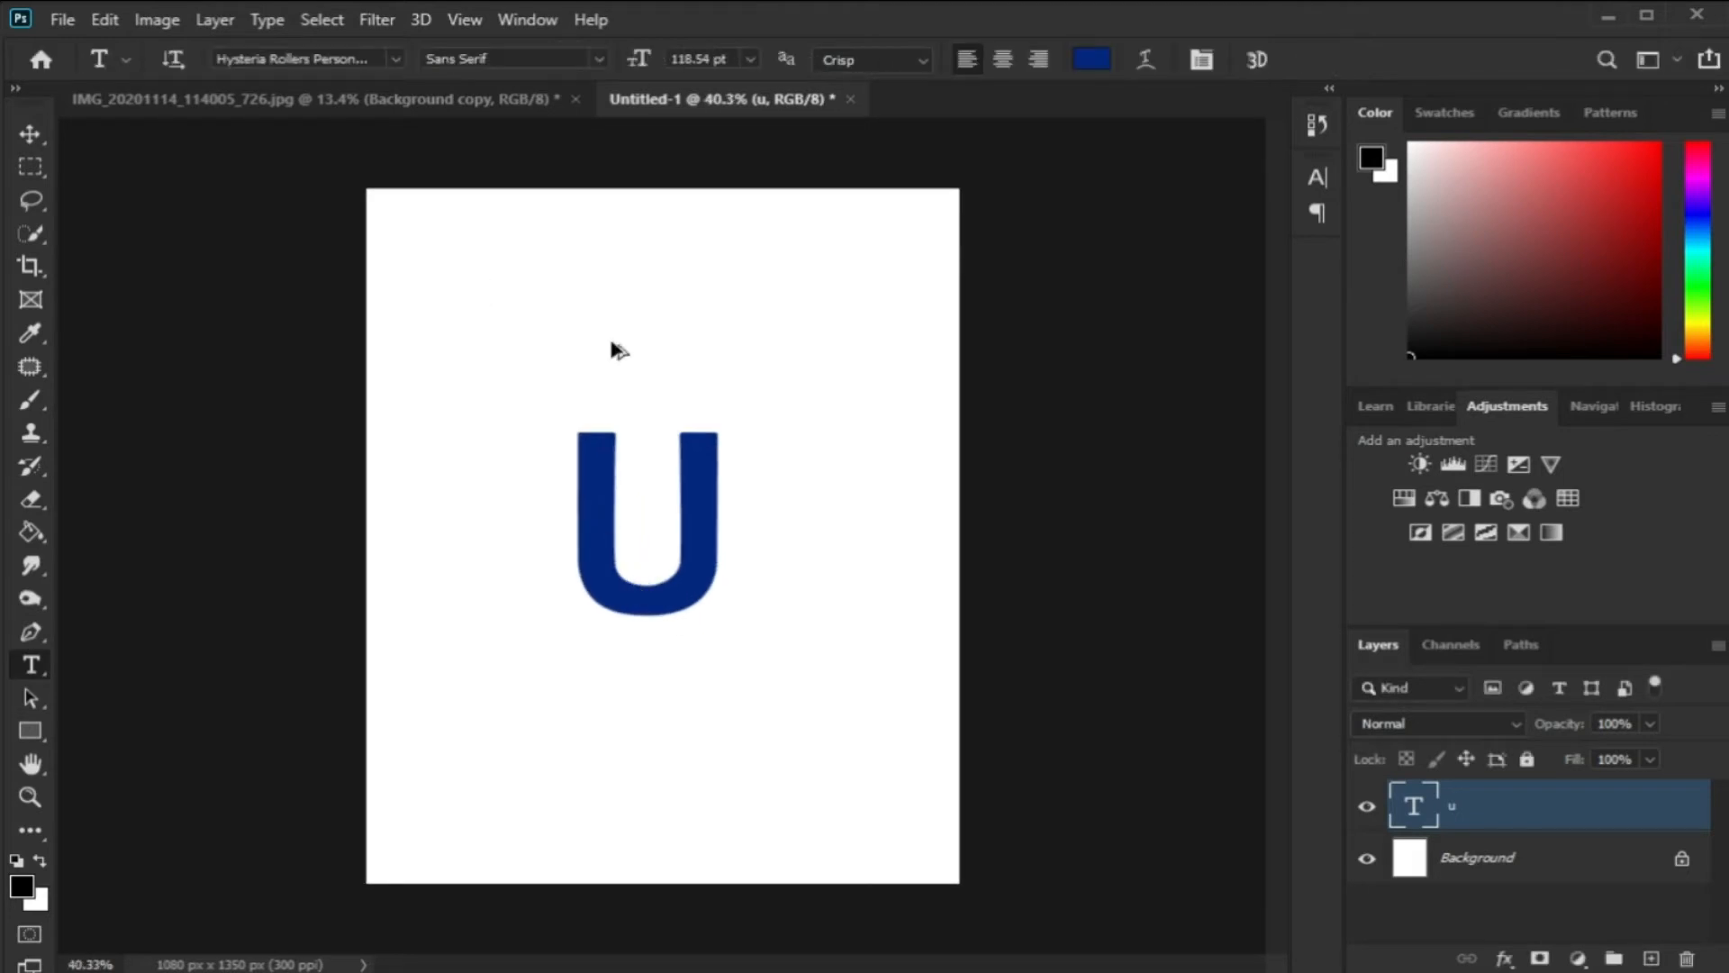
Move the cut-out man from the photo document into the new document above the letter
{"action": "left_click", "coordinate": [32, 133]}
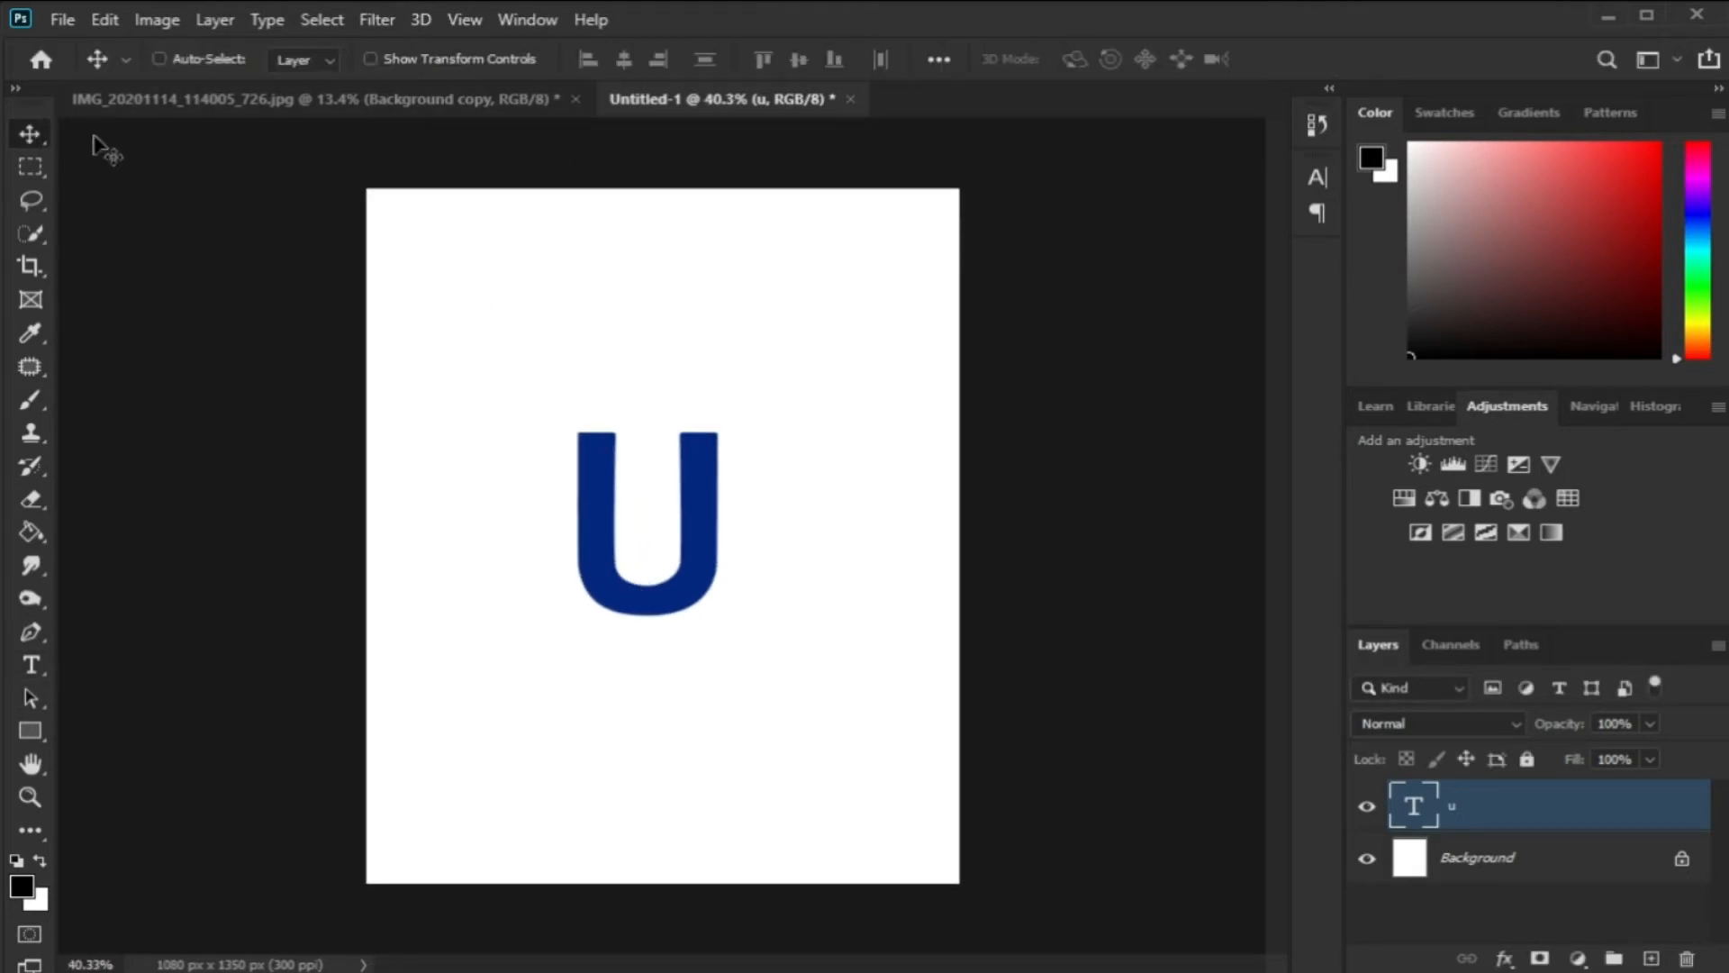
{"action": "left_click", "coordinate": [331, 99]}
{"action": "mouse_move", "coordinate": [671, 540]}
{"action": "left_mouse_down"}
{"action": "mouse_move", "coordinate": [629, 201]}
{"action": "mouse_move", "coordinate": [661, 106]}
{"action": "mouse_move", "coordinate": [745, 490]}
{"action": "mouse_move", "coordinate": [699, 532]}
{"action": "left_mouse_up"}
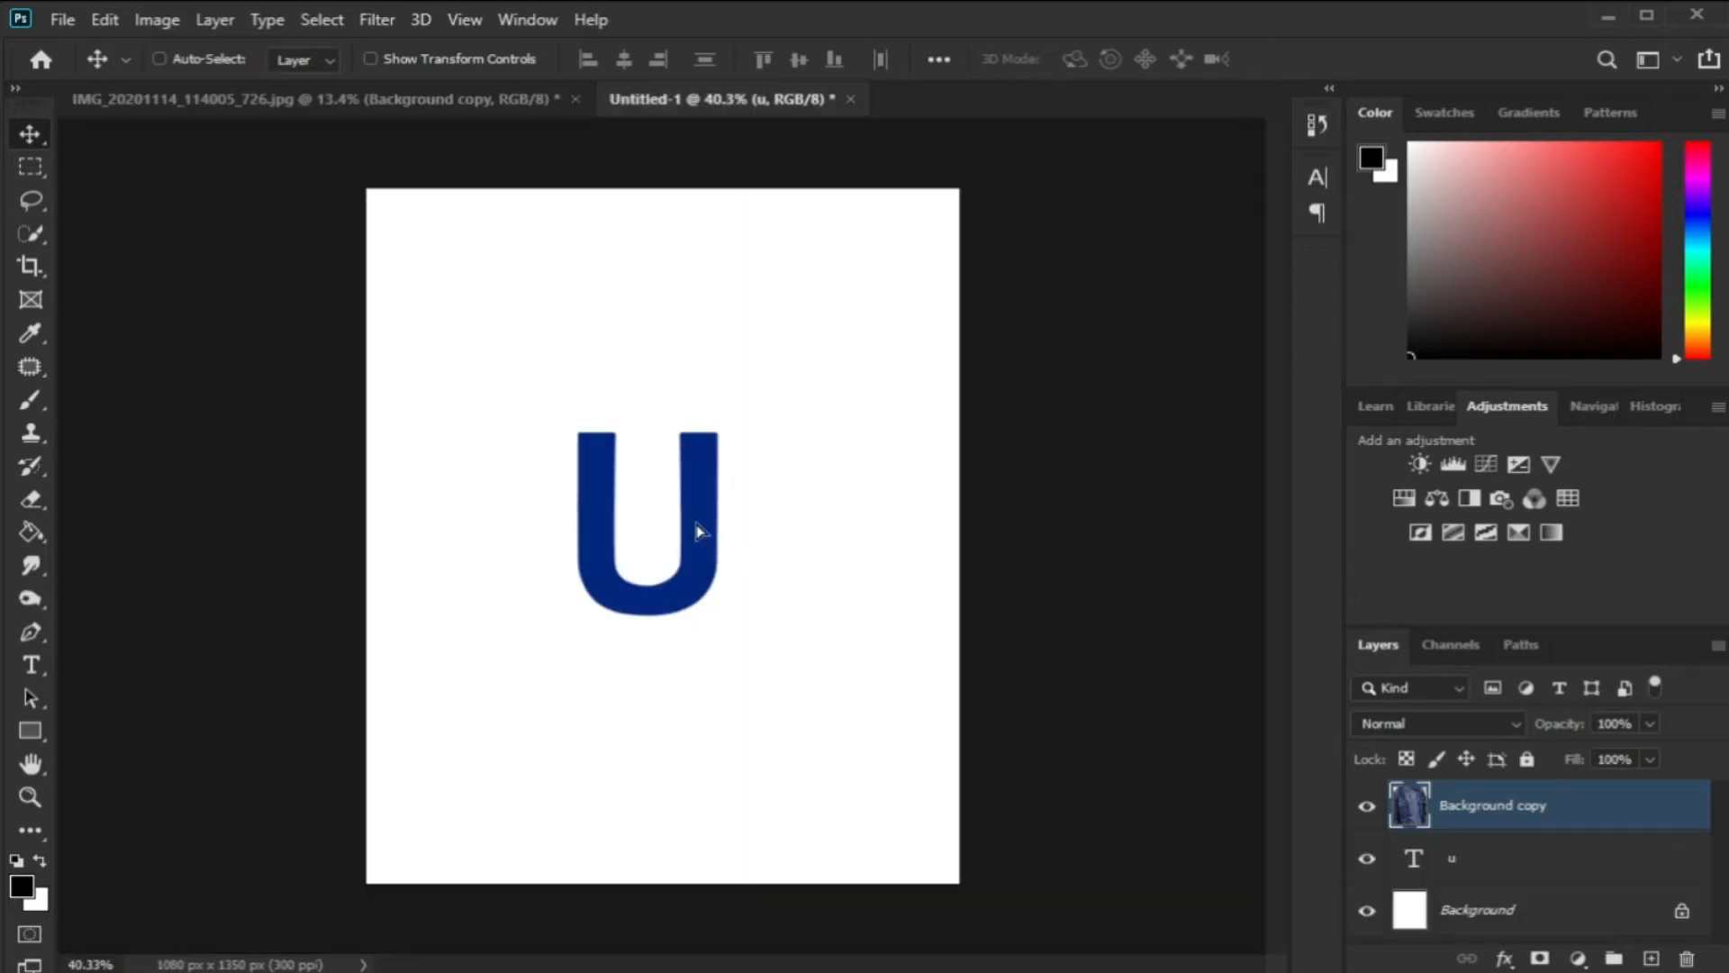
Scale the cut-out man to about 21% over the letter and flip him horizontally
{"action": "key", "text": "ctrl+t"}
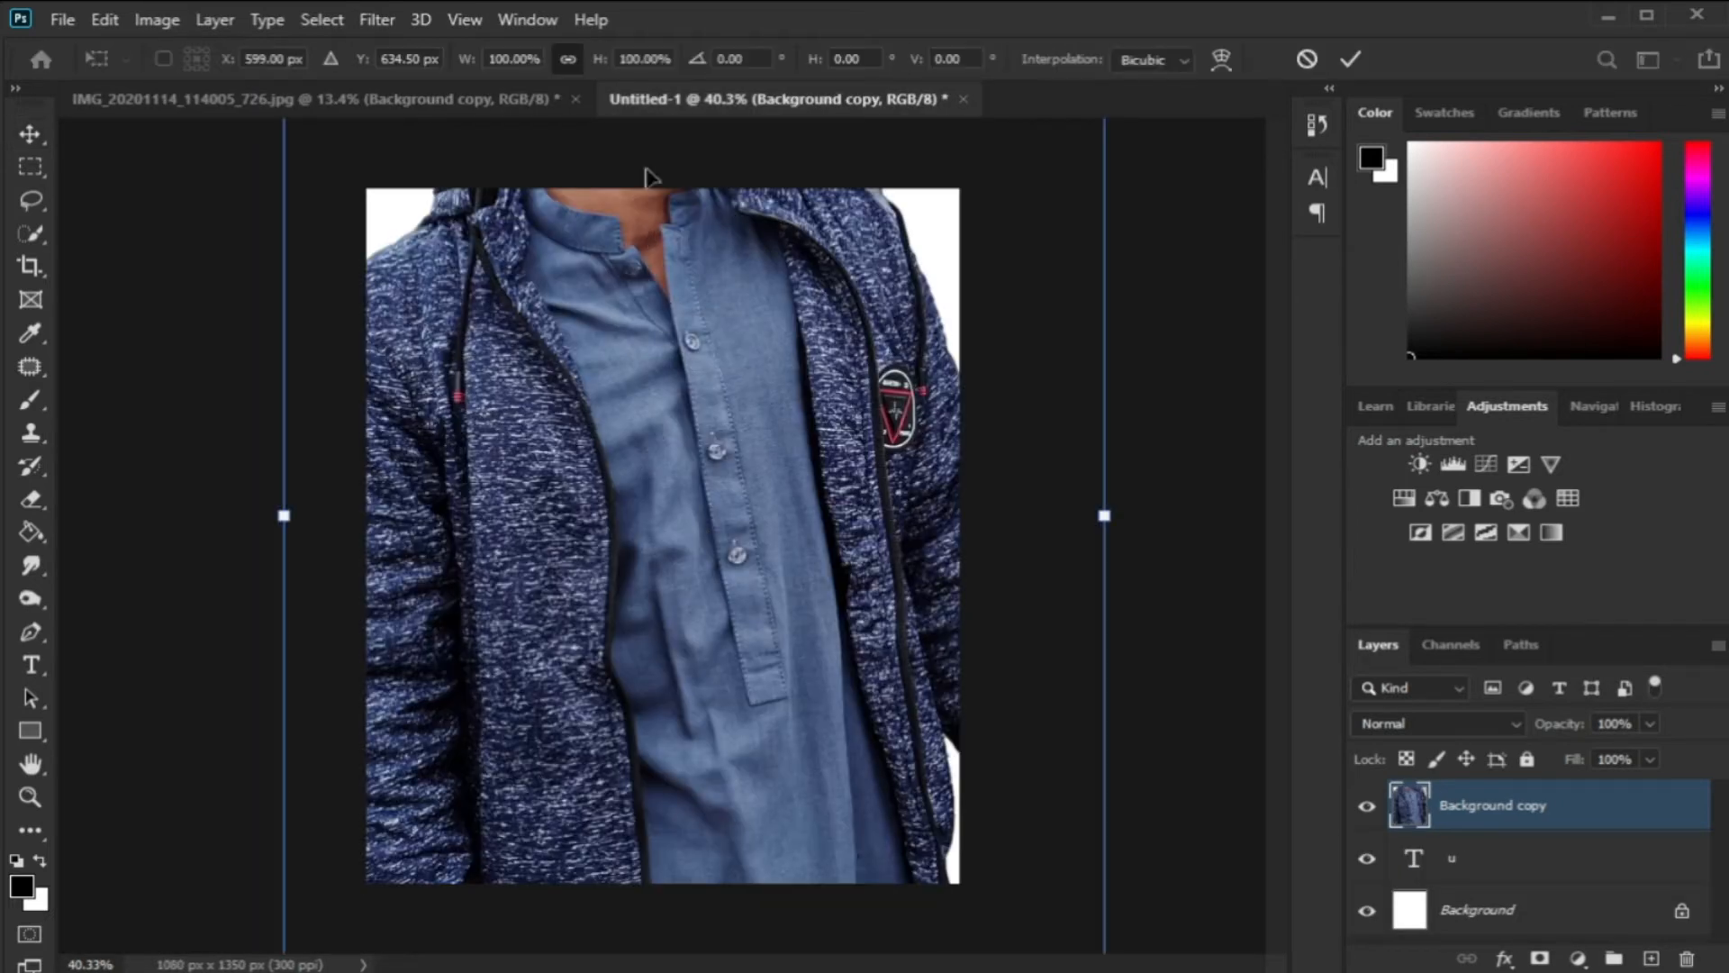
{"action": "left_click_drag", "start_coordinate": [494, 59], "coordinate": [373, 88]}
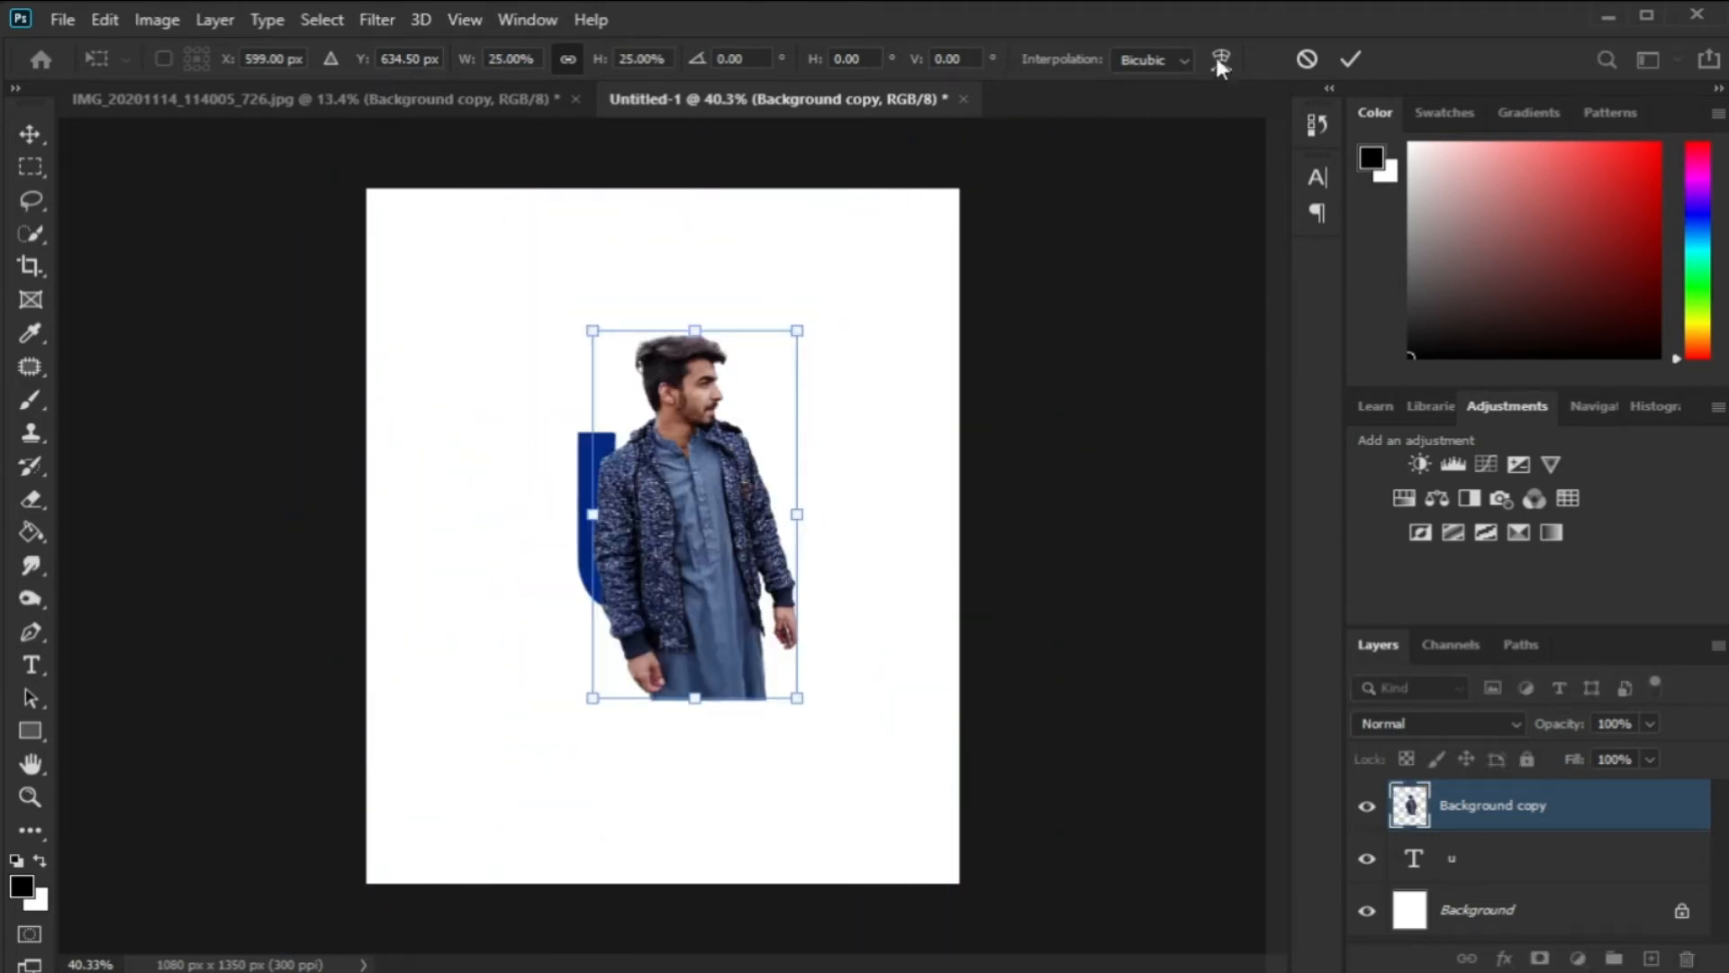
{"action": "left_click_drag", "start_coordinate": [797, 331], "coordinate": [764, 384]}
{"action": "left_click_drag", "start_coordinate": [721, 459], "coordinate": [759, 349]}
{"action": "right_click", "coordinate": [759, 345]}
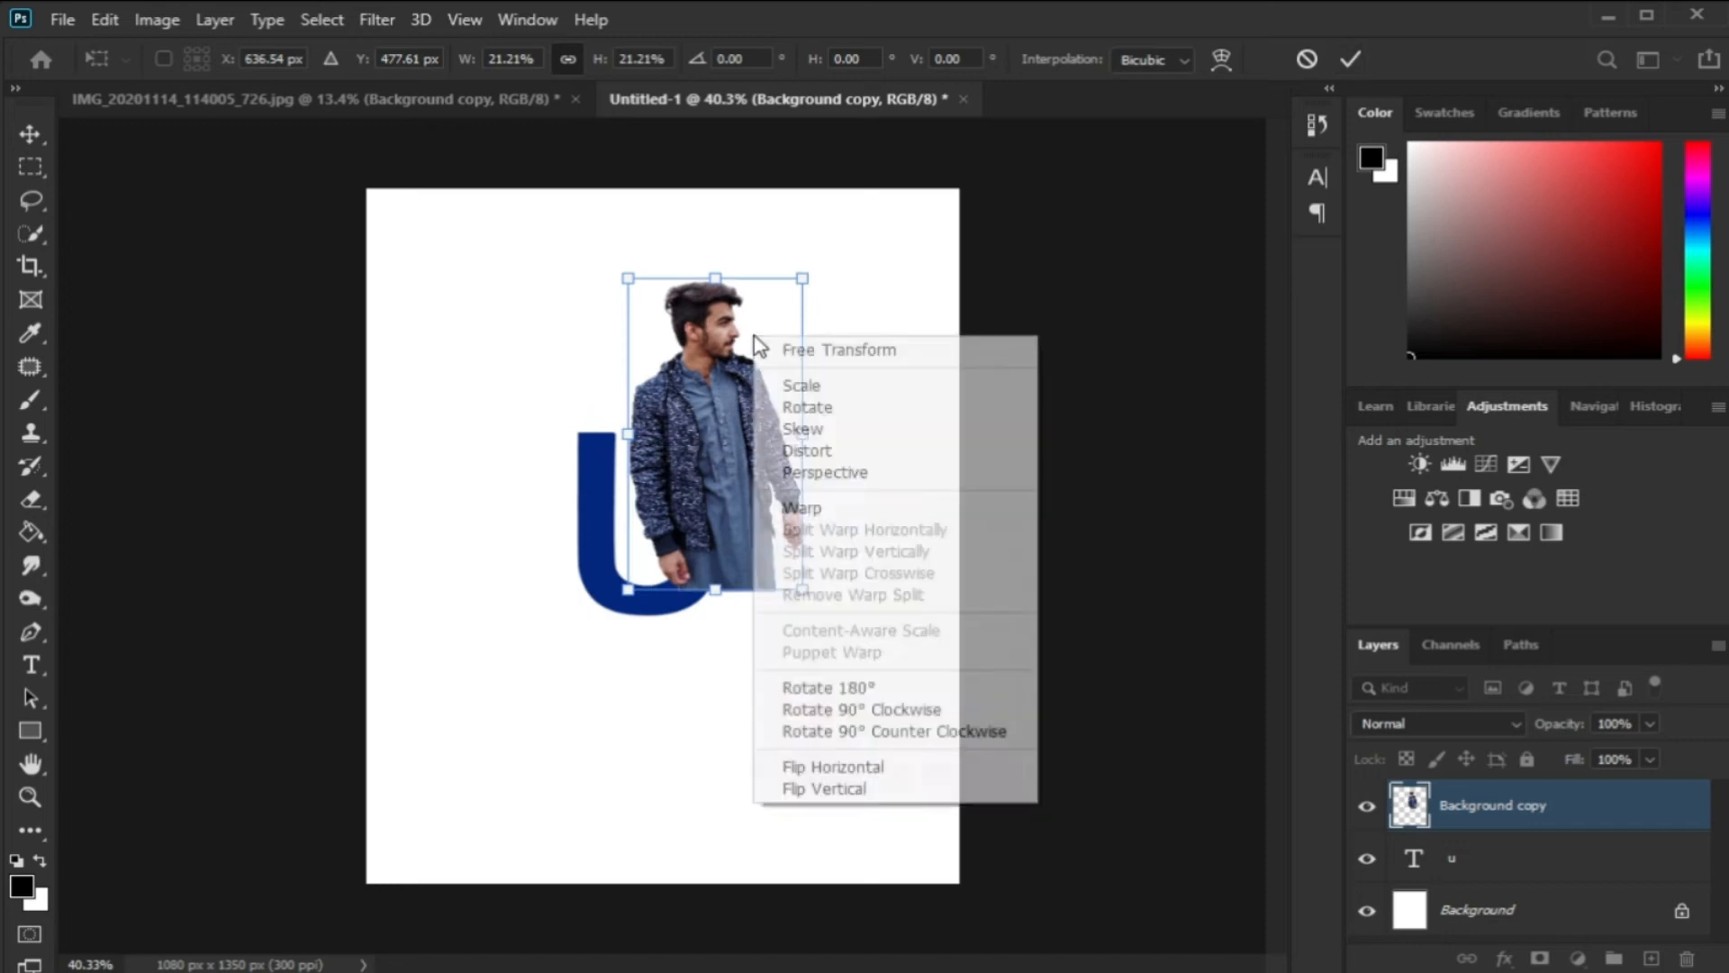
{"action": "left_click", "coordinate": [833, 766]}
Shrink the cut-out man to about 14%, tilt him slightly and fit him over the U's right stem
{"action": "scroll", "coordinate": [761, 341], "scroll_direction": "up", "scroll_amount": 5}
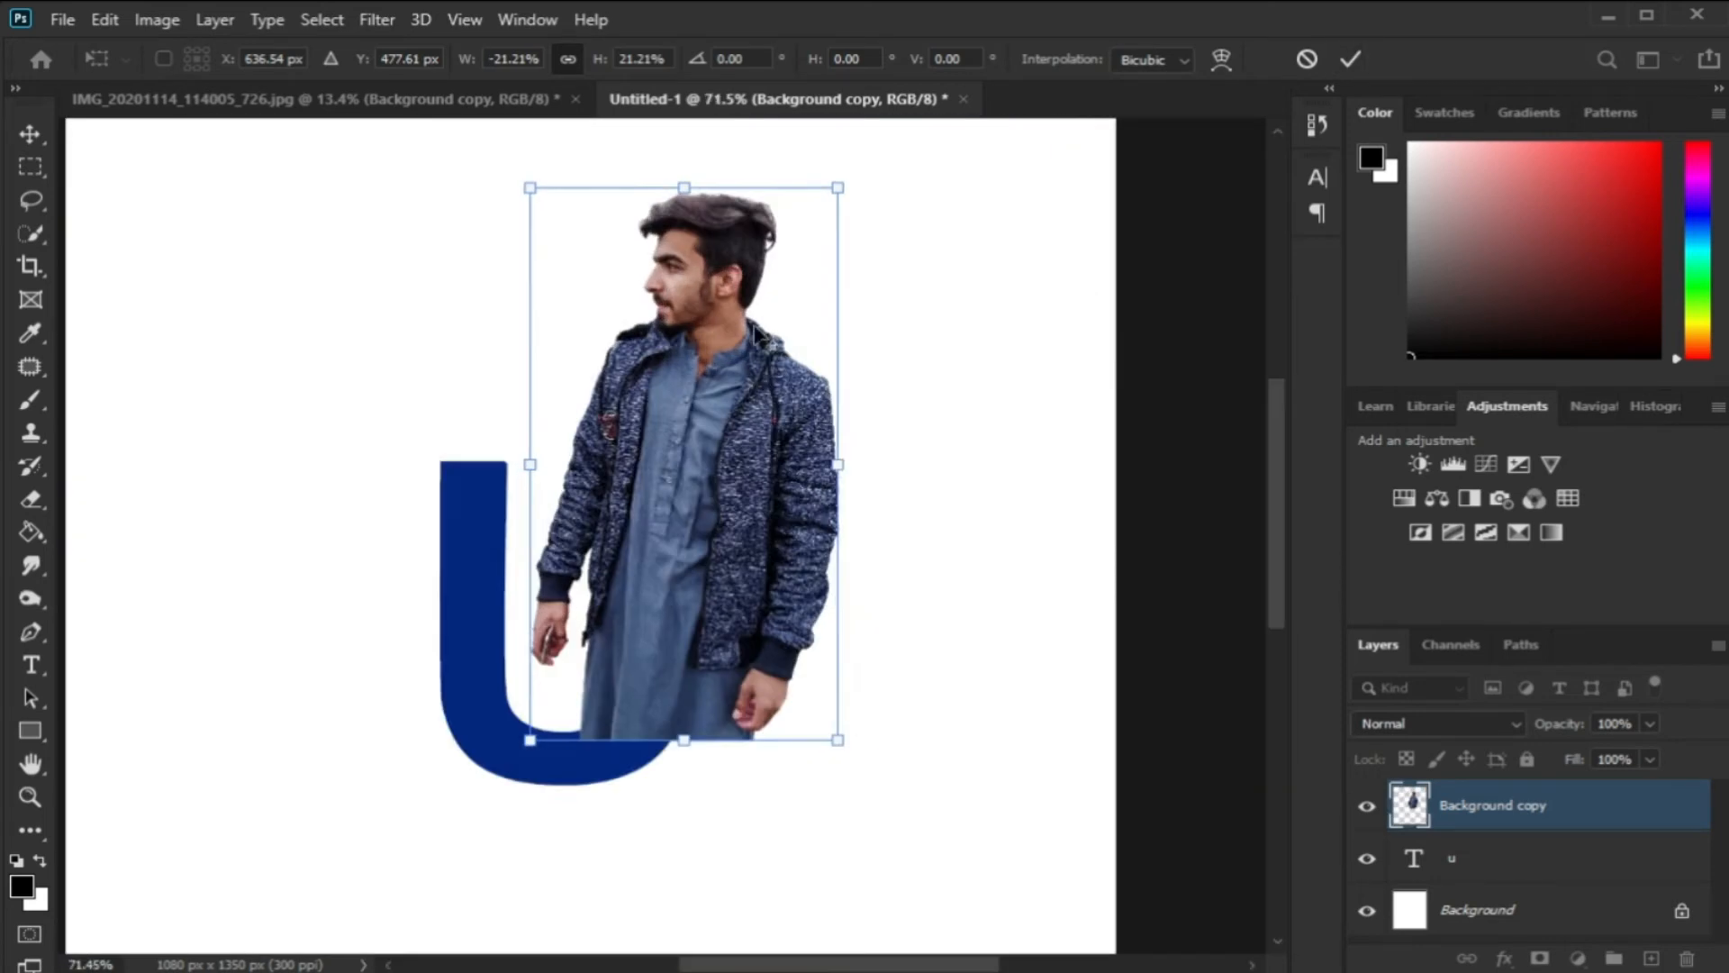
{"action": "scroll", "coordinate": [755, 330], "scroll_direction": "down", "scroll_amount": 1}
{"action": "mouse_move", "coordinate": [880, 165]}
{"action": "left_mouse_down"}
{"action": "mouse_move", "coordinate": [861, 155]}
{"action": "mouse_move", "coordinate": [875, 168]}
{"action": "left_mouse_up"}
{"action": "left_click_drag", "start_coordinate": [734, 290], "coordinate": [666, 413]}
{"action": "left_click_drag", "start_coordinate": [757, 322], "coordinate": [679, 396]}
{"action": "scroll", "coordinate": [700, 415], "scroll_direction": "up", "scroll_amount": 1}
{"action": "left_click_drag", "start_coordinate": [649, 509], "coordinate": [663, 540]}
{"action": "scroll", "coordinate": [607, 697], "scroll_direction": "up", "scroll_amount": 8}
{"action": "left_click_drag", "start_coordinate": [605, 833], "coordinate": [605, 877]}
{"action": "left_click_drag", "start_coordinate": [669, 804], "coordinate": [663, 786]}
Lower the cutout layer's opacity to 67%, fine-tune its position against the letter and apply the transform
{"action": "left_click_drag", "start_coordinate": [1558, 734], "coordinate": [1522, 741]}
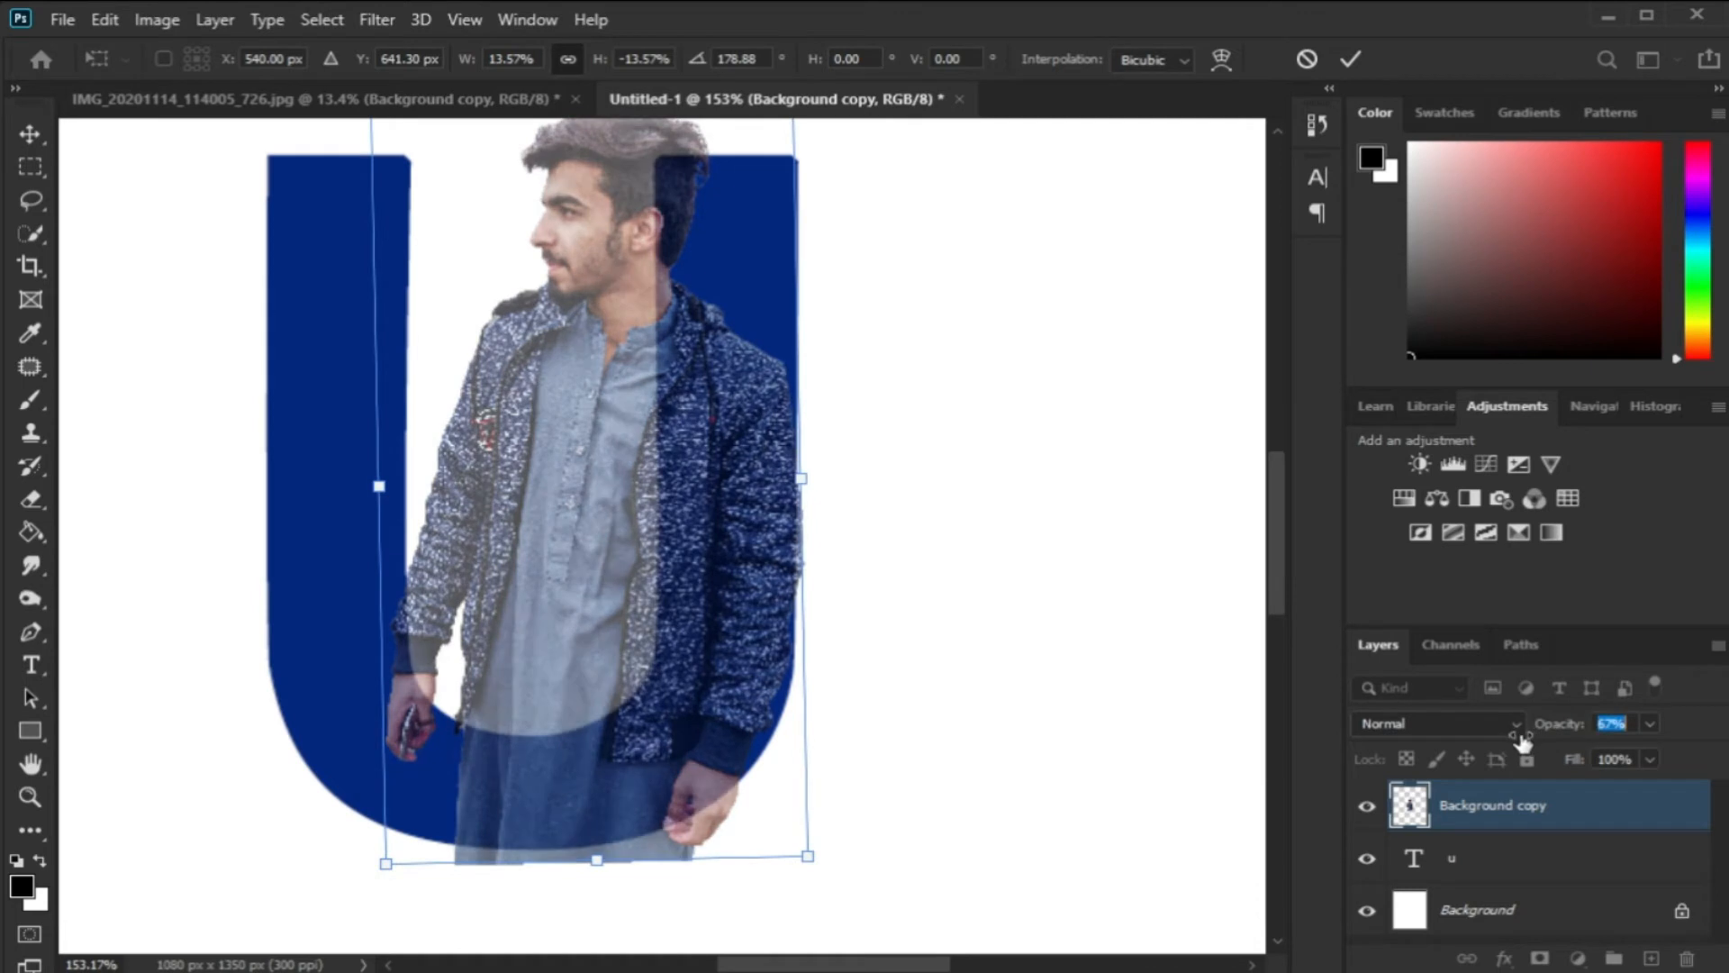
{"action": "left_click_drag", "start_coordinate": [702, 798], "coordinate": [701, 801]}
{"action": "scroll", "coordinate": [686, 563], "scroll_direction": "down", "scroll_amount": 2}
{"action": "scroll", "coordinate": [698, 577], "scroll_direction": "up", "scroll_amount": 1}
{"action": "scroll", "coordinate": [700, 581], "scroll_direction": "down", "scroll_amount": 3}
{"action": "left_click", "coordinate": [1348, 60]}
Restore the cutout layer's opacity to 100% and add a layer mask to it
{"action": "scroll", "coordinate": [884, 433], "scroll_direction": "down", "scroll_amount": 2}
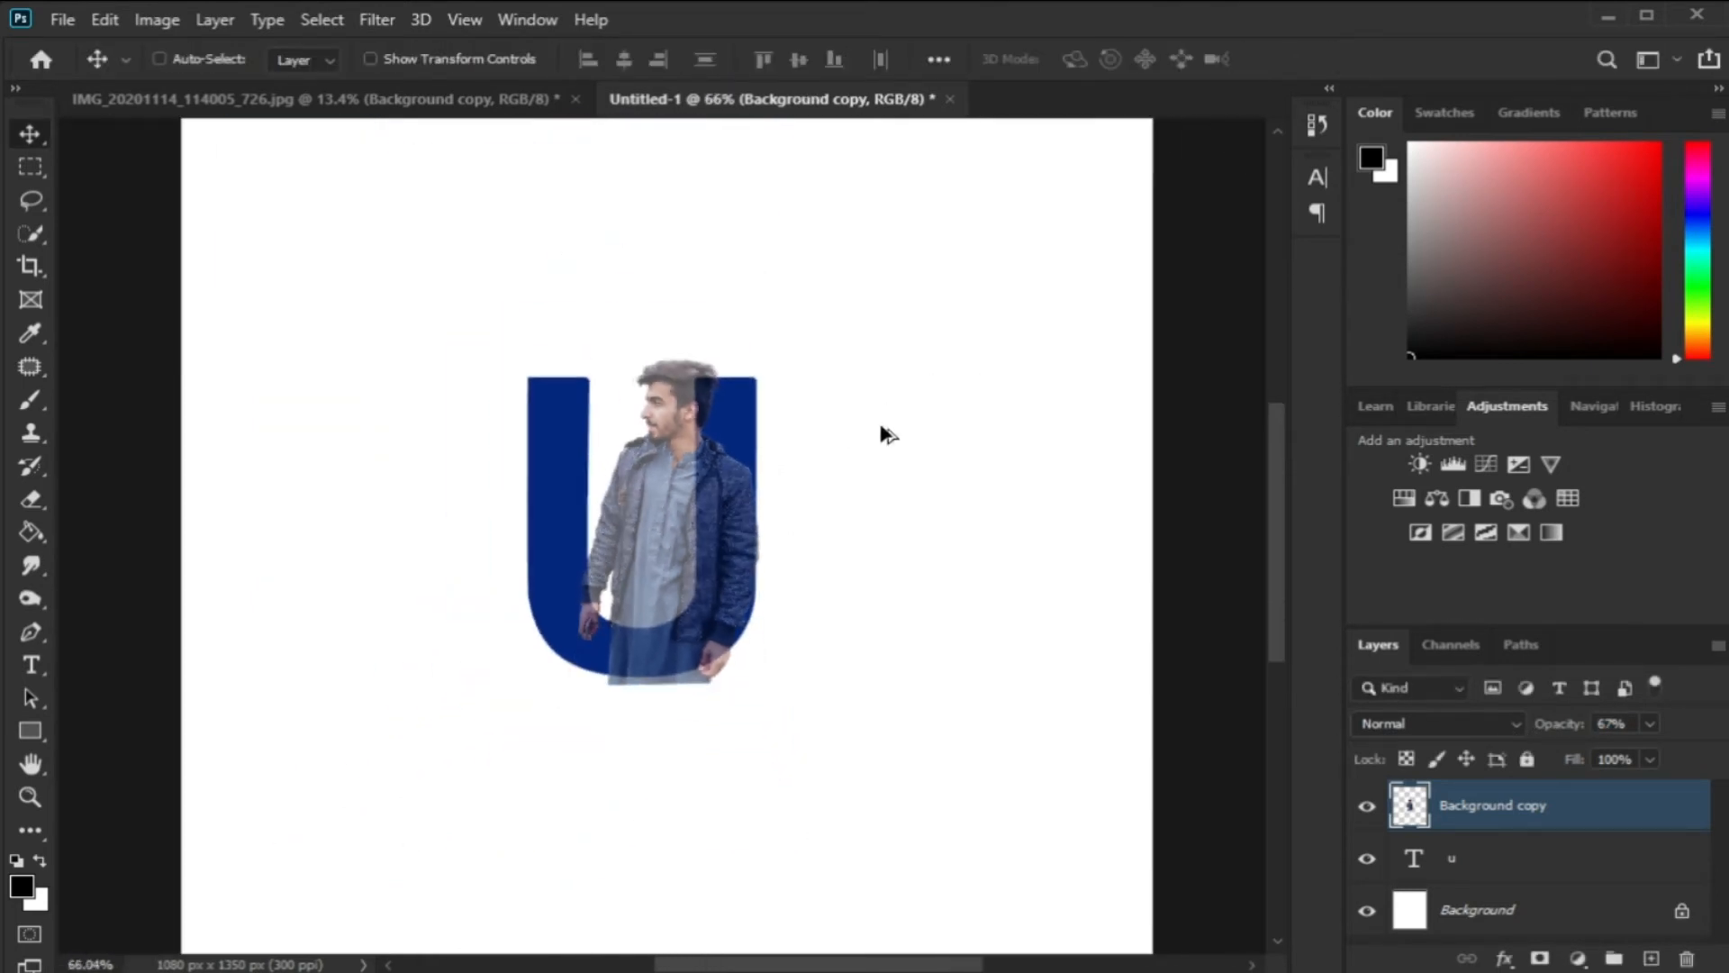
{"action": "scroll", "coordinate": [768, 493], "scroll_direction": "up", "scroll_amount": 2}
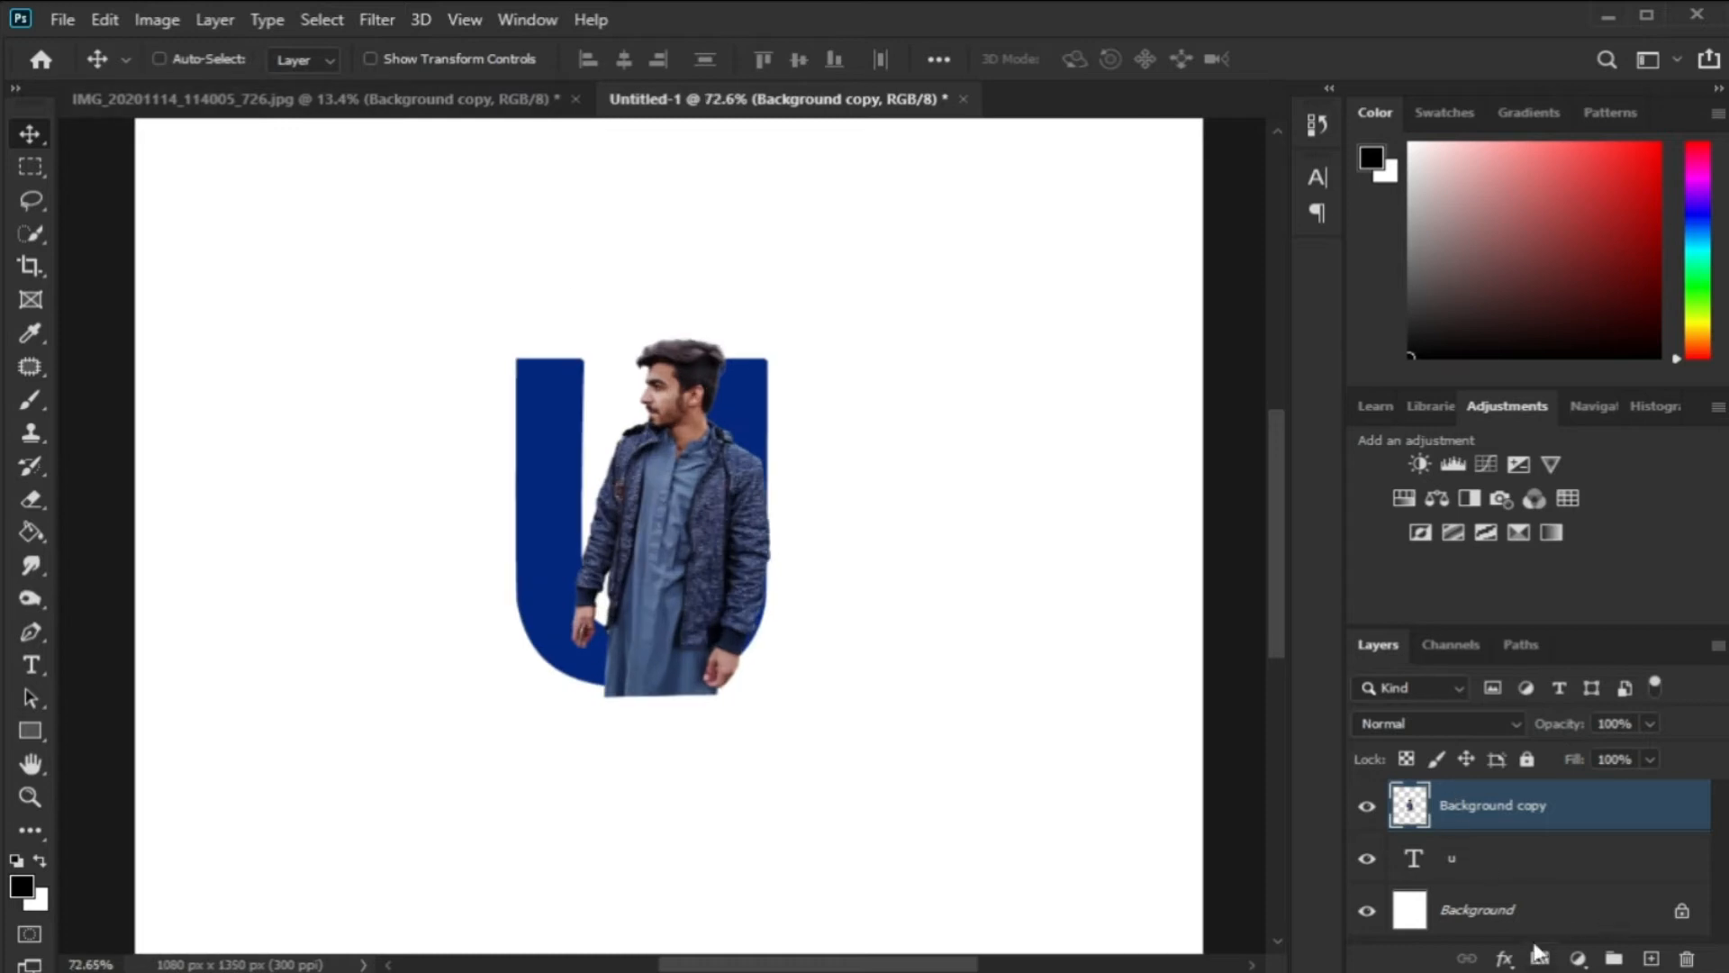
{"action": "left_click", "coordinate": [1475, 839]}
{"action": "left_click", "coordinate": [1447, 811]}
{"action": "left_click", "coordinate": [1540, 958]}
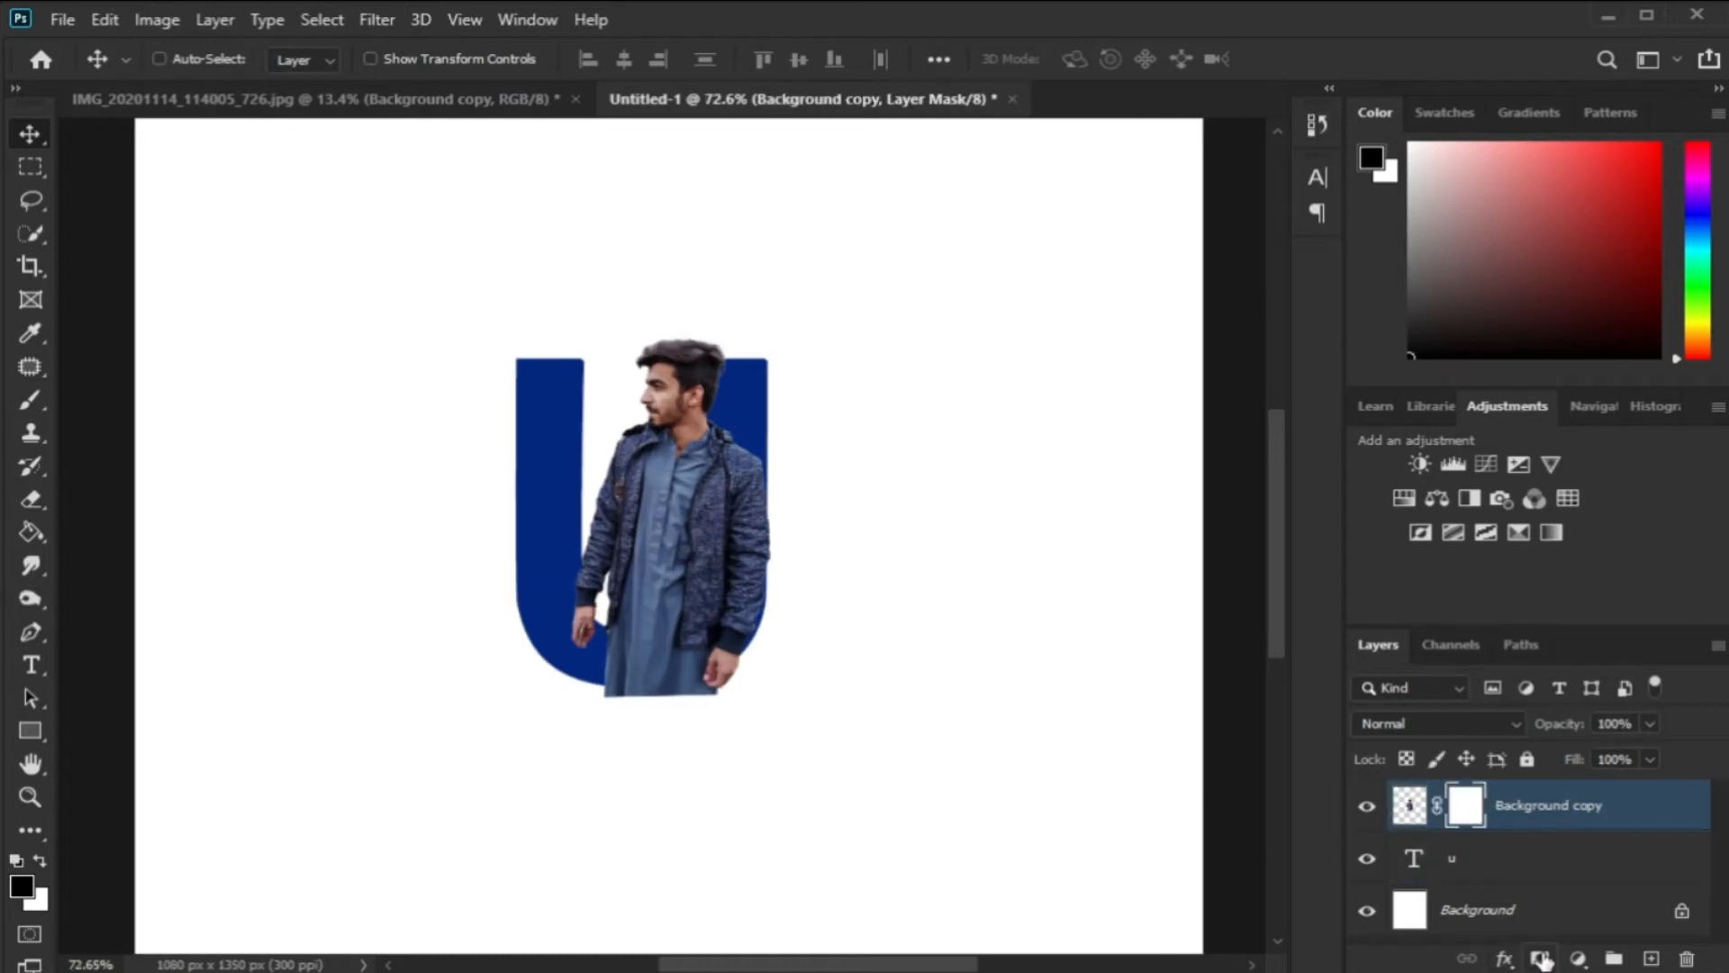
Select everything outside the letter U's outline and target the cutout layer's mask
{"action": "left_click", "coordinate": [1414, 863]}
{"action": "left_click", "coordinate": [1413, 863], "text": "ctrl"}
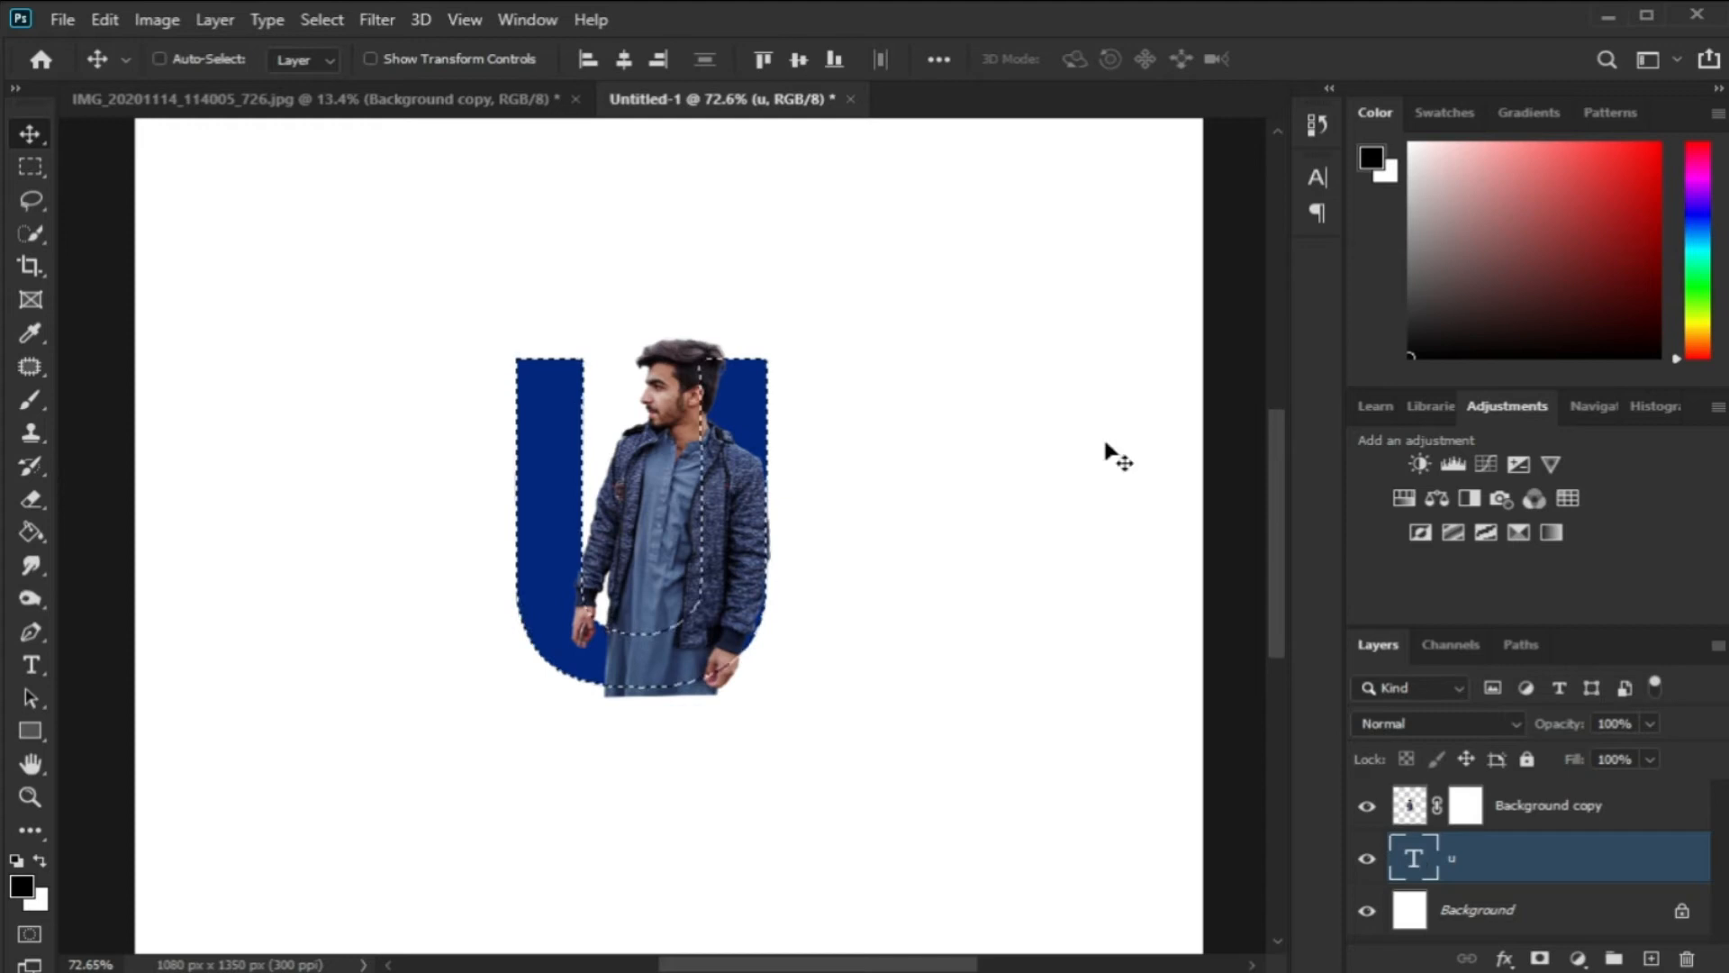
{"action": "left_click", "coordinate": [322, 19]}
{"action": "left_click", "coordinate": [360, 120]}
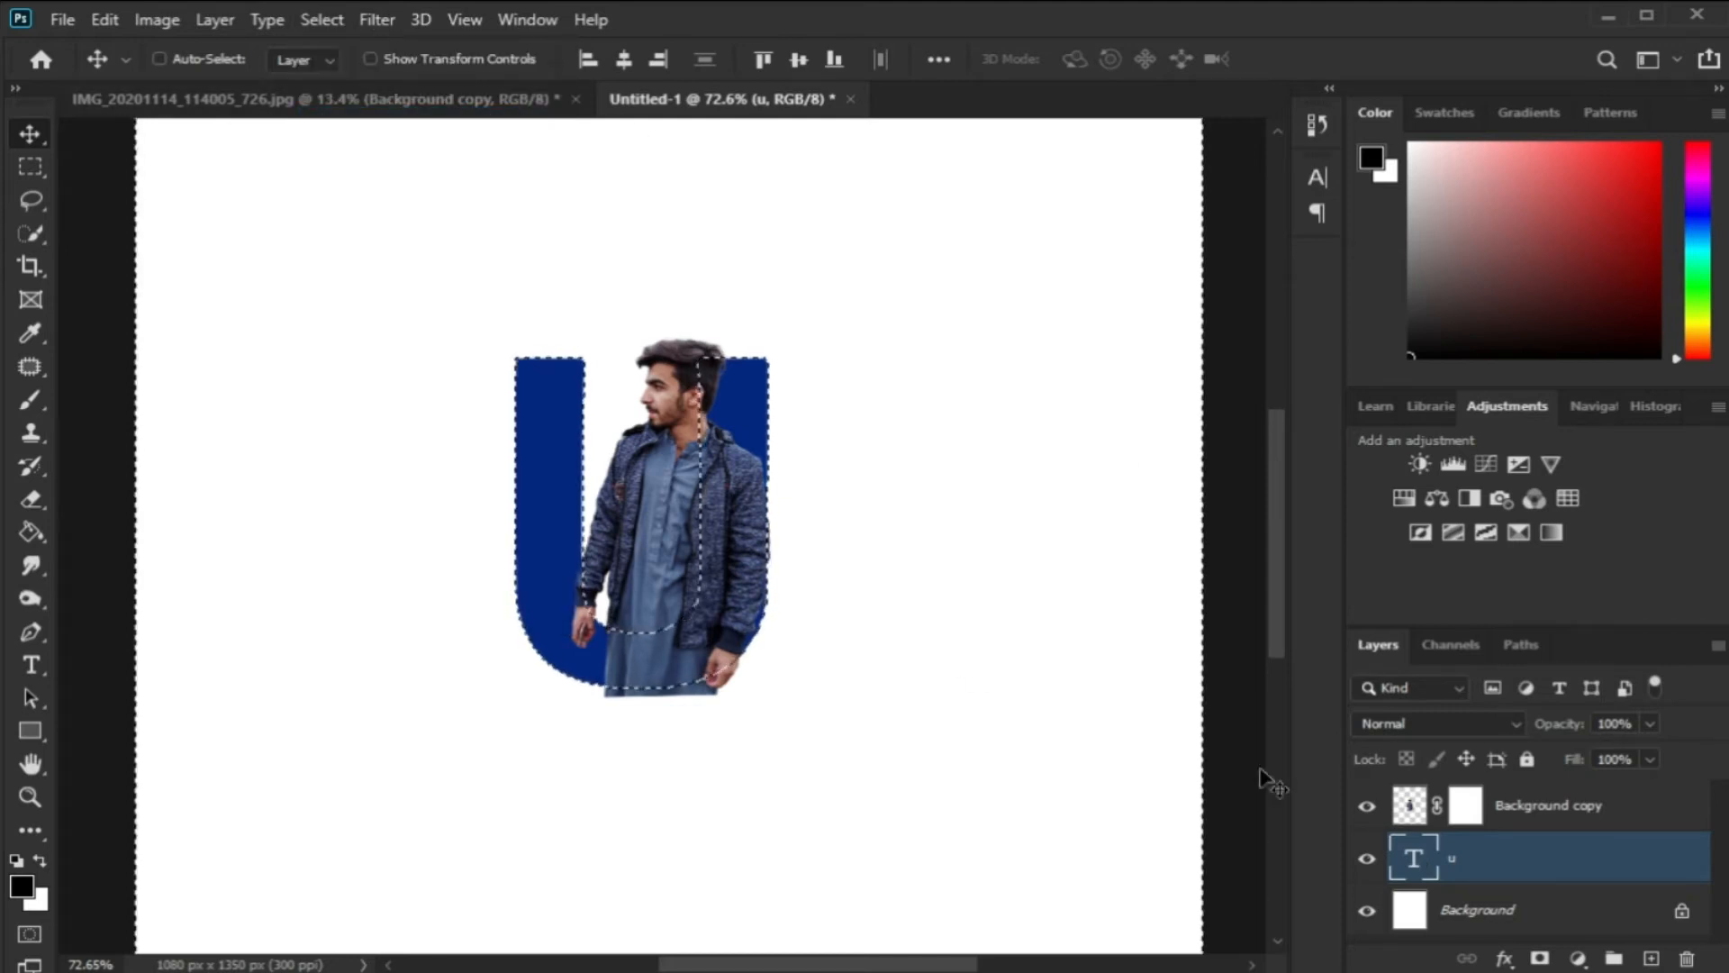
{"action": "left_click", "coordinate": [1467, 810]}
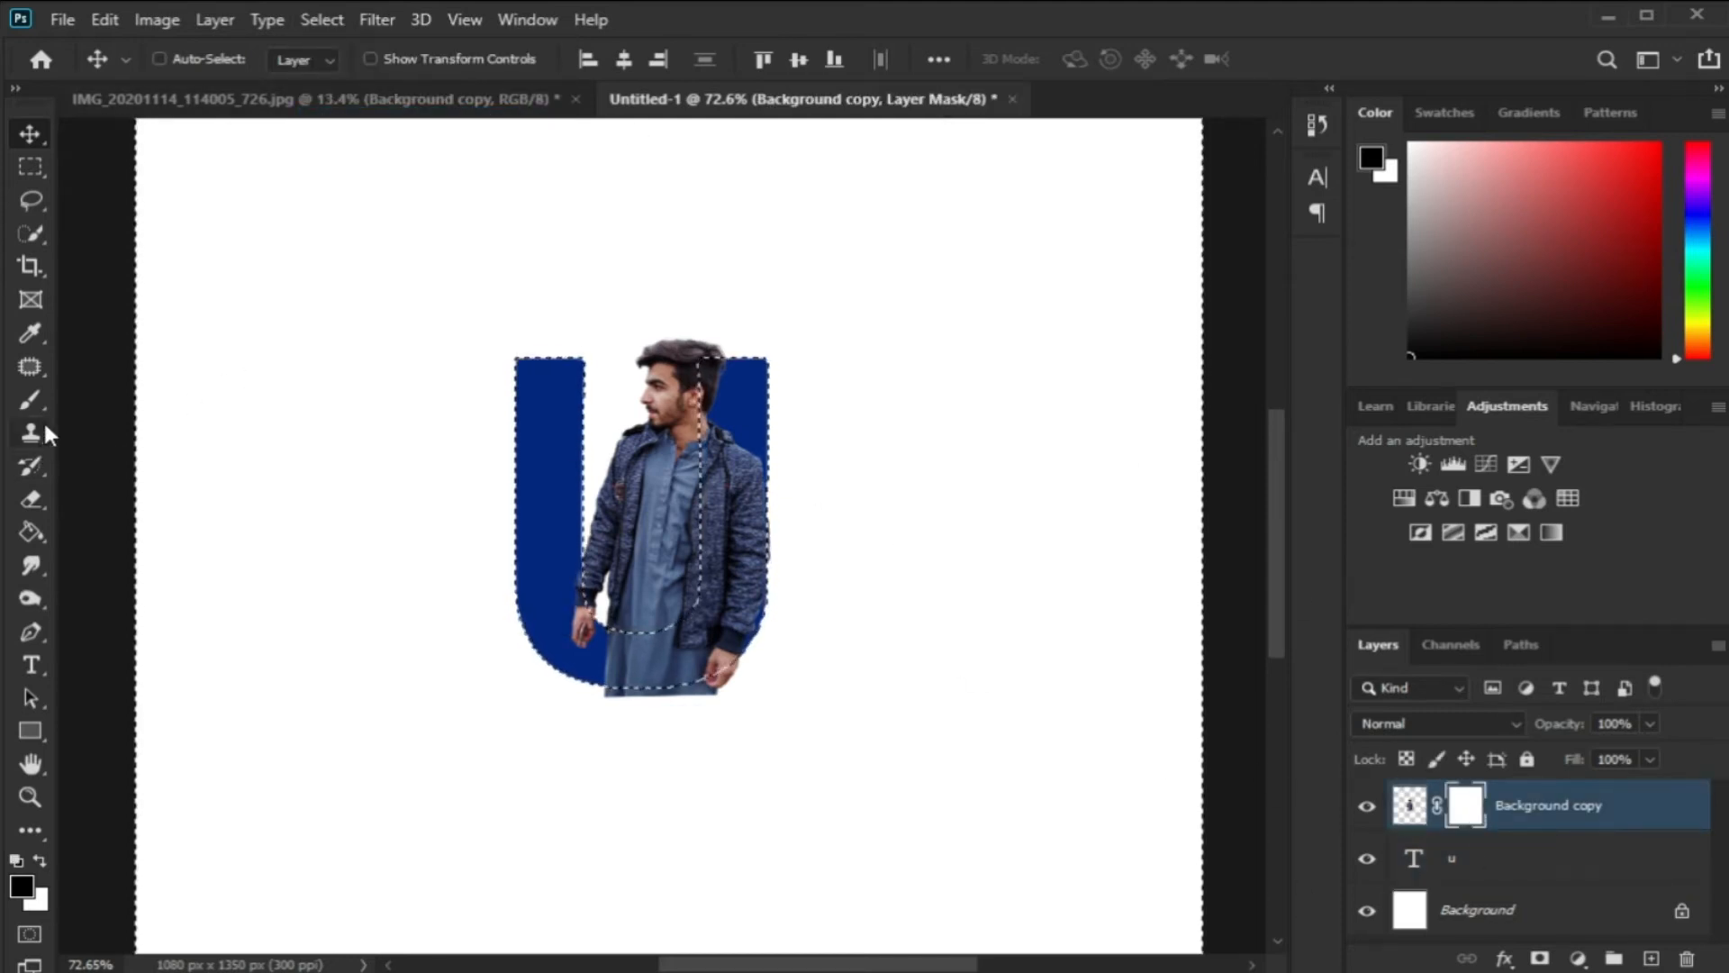
Paint black with a small brush on the cutout's mask to hide the clothing extending below the U's bottom curve
{"action": "key", "text": "b"}
{"action": "left_click", "coordinate": [200, 59]}
{"action": "left_click_drag", "start_coordinate": [157, 200], "coordinate": [318, 201]}
{"action": "left_click", "coordinate": [733, 127]}
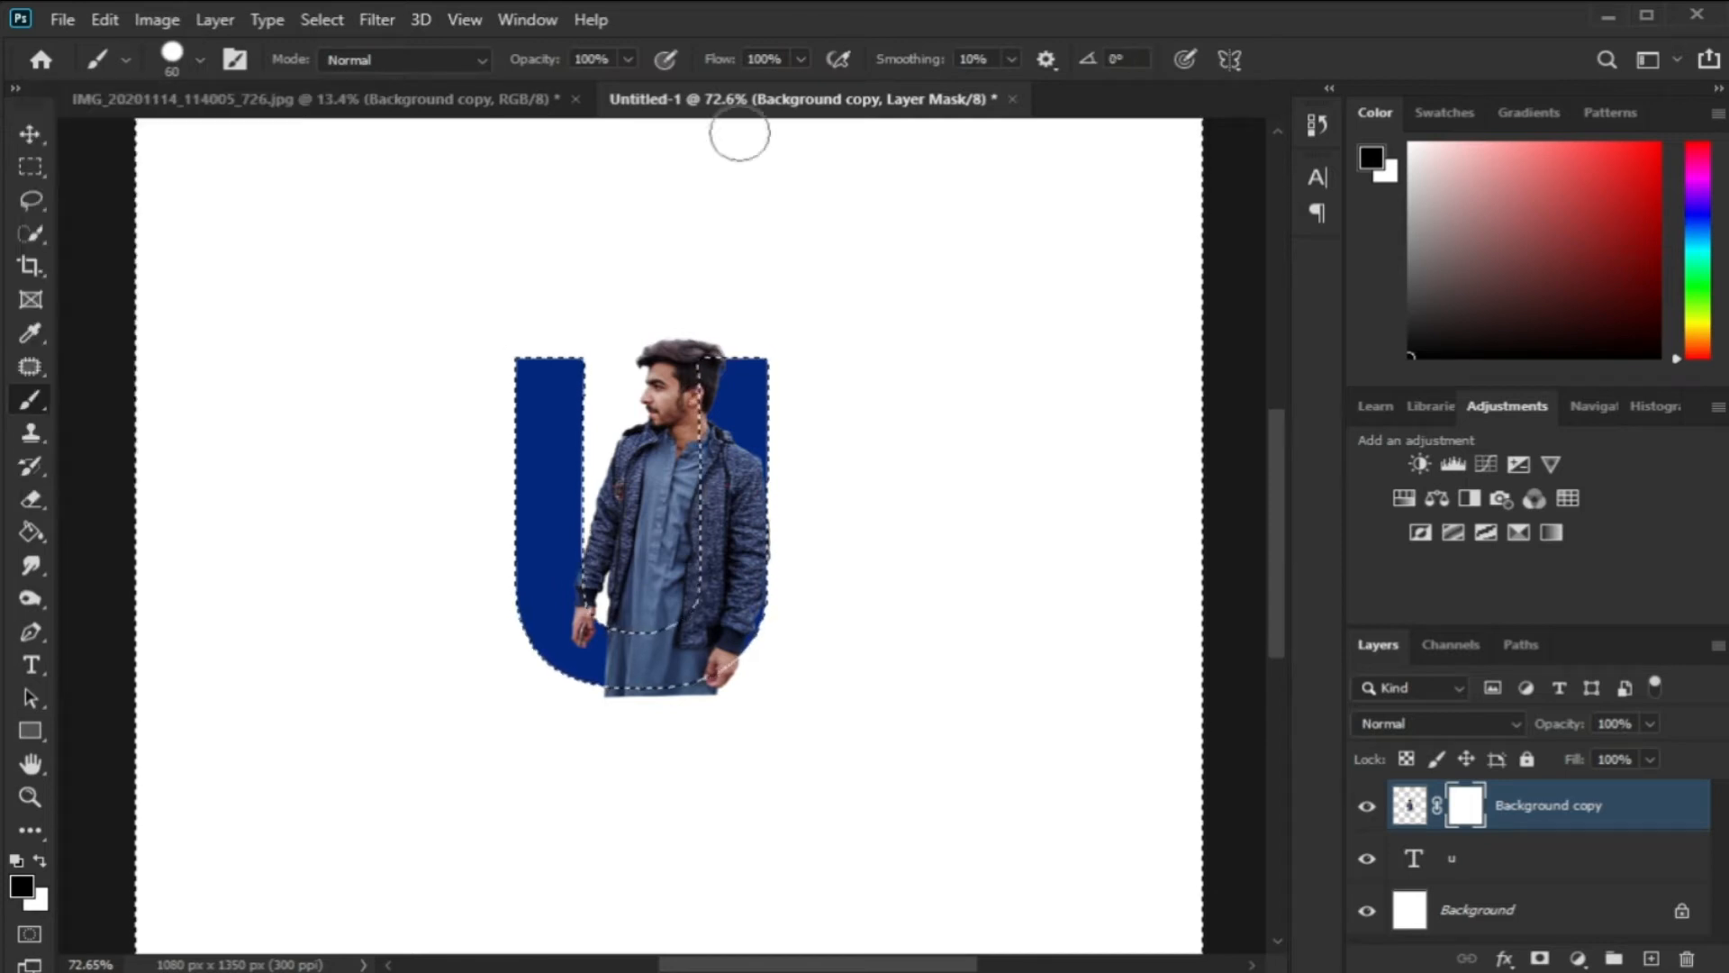
{"action": "left_click", "coordinate": [22, 886]}
{"action": "left_click", "coordinate": [1505, 438]}
{"action": "scroll", "coordinate": [630, 684], "scroll_direction": "up", "scroll_amount": 5}
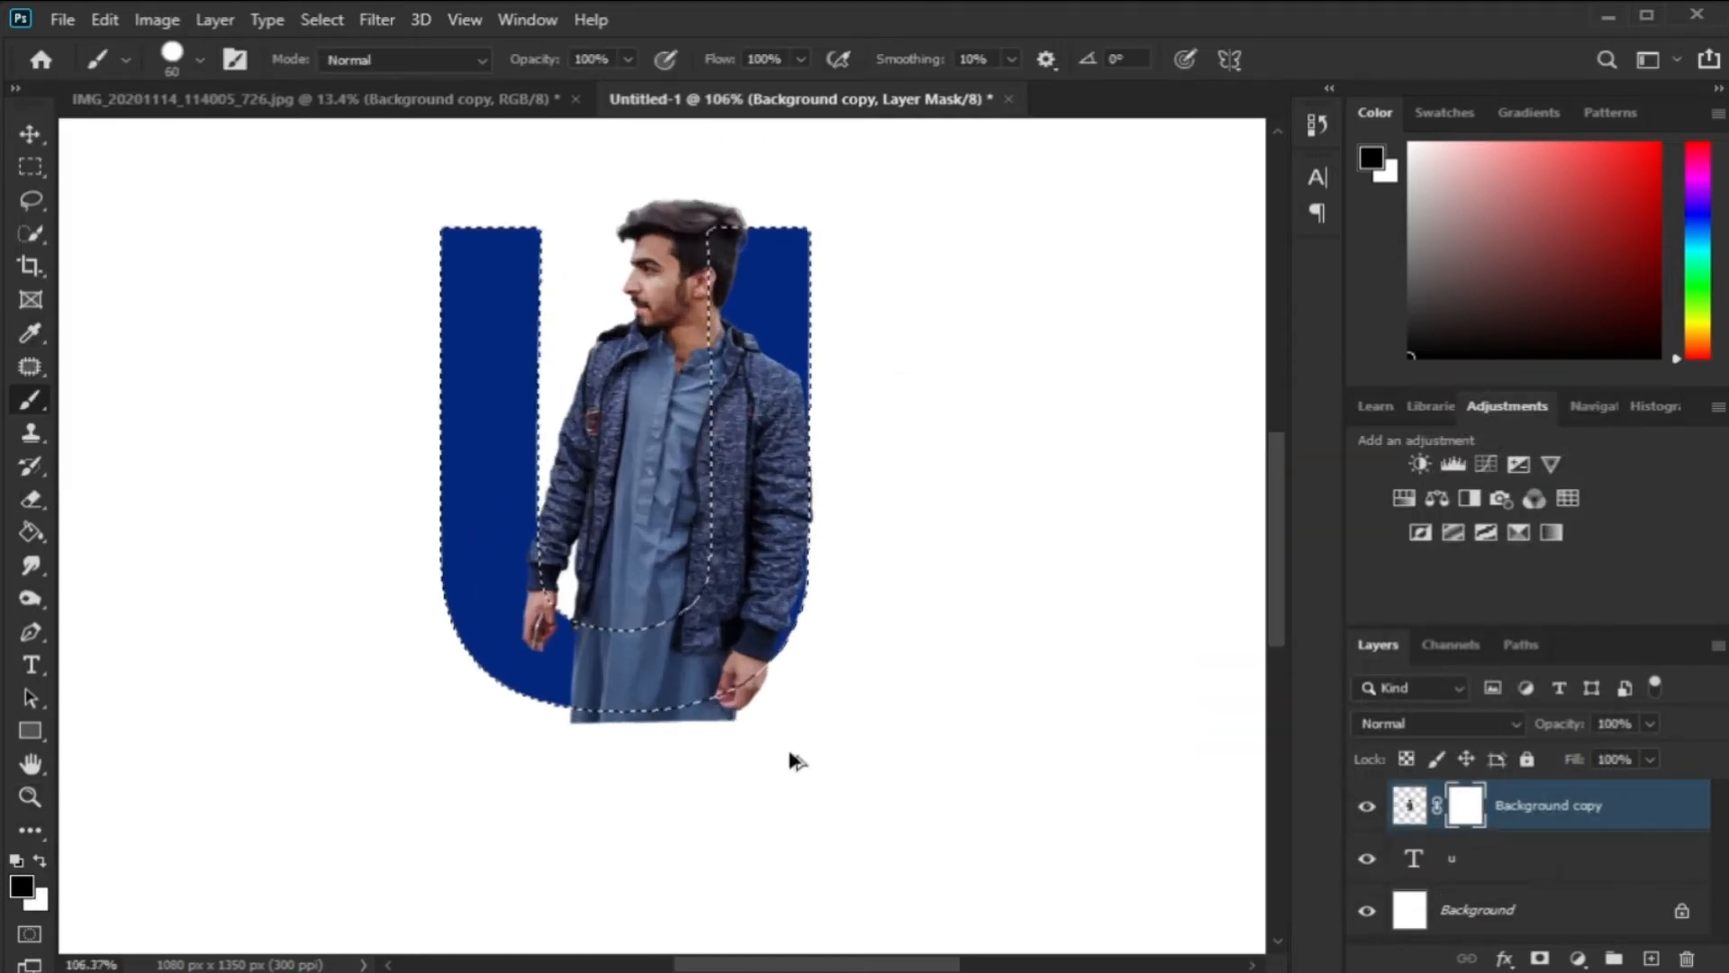
{"action": "scroll", "coordinate": [576, 671], "scroll_direction": "up", "scroll_amount": 1}
{"action": "key", "text": "bracketleft"}
{"action": "key", "text": "bracketleft"}
{"action": "key", "text": "bracketleft"}
{"action": "key", "text": "bracketleft"}
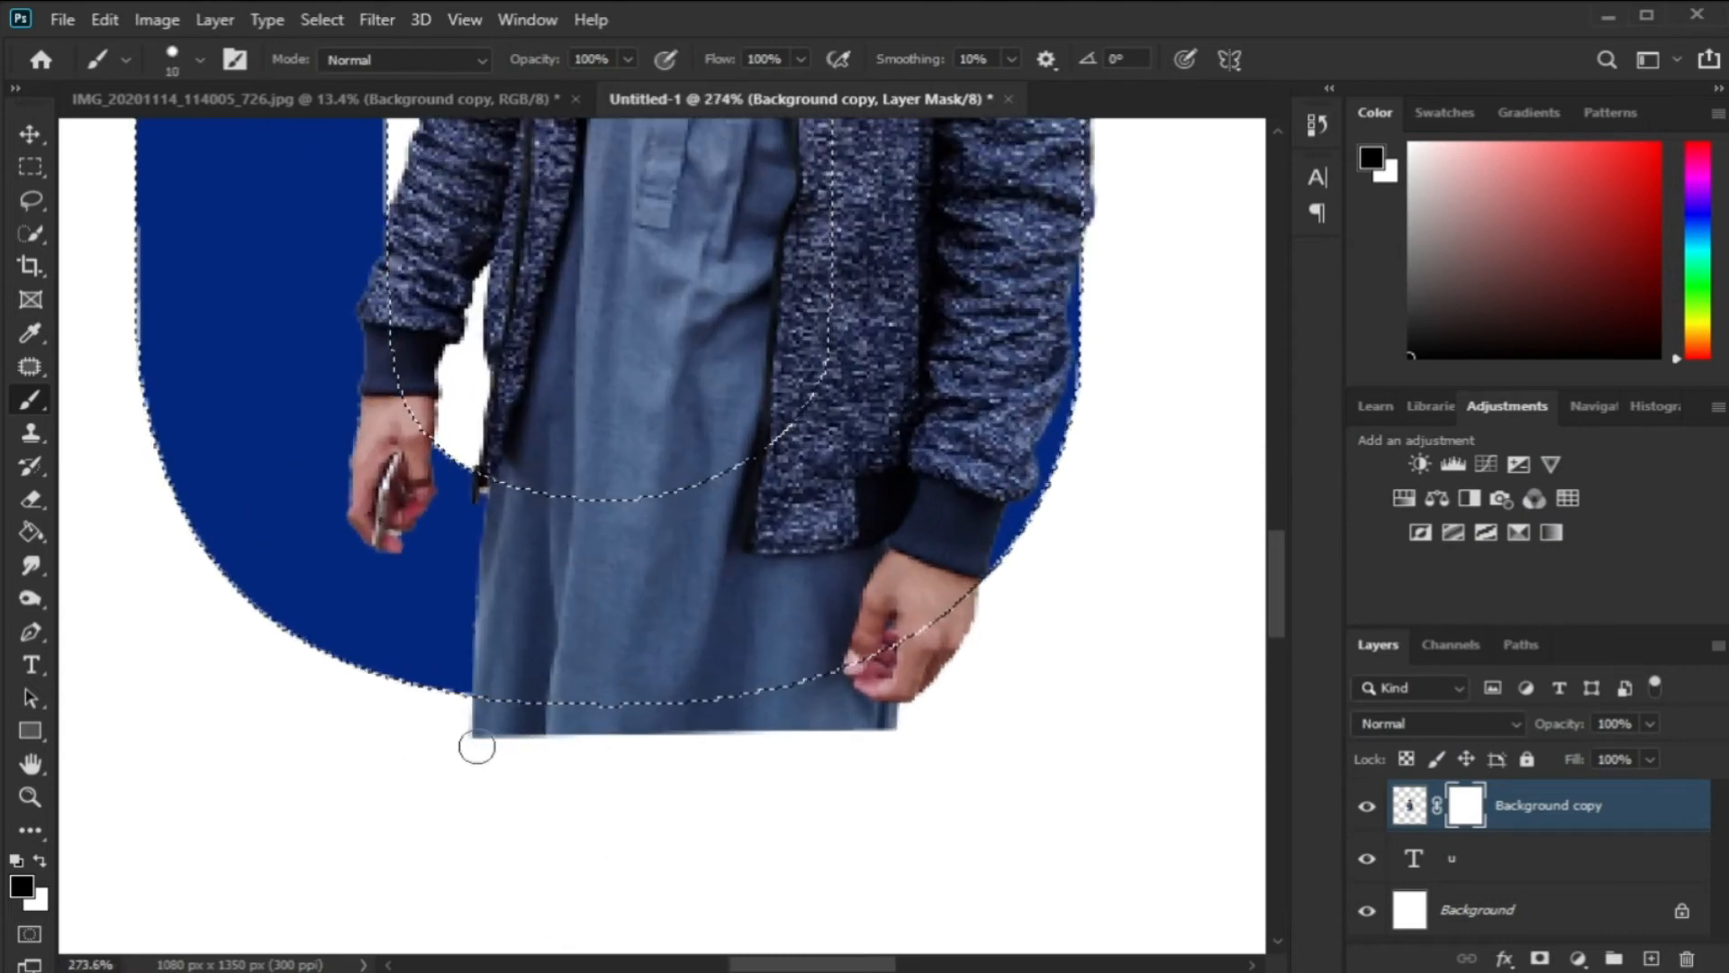
{"action": "mouse_move", "coordinate": [540, 712]}
{"action": "left_mouse_down"}
{"action": "mouse_move", "coordinate": [772, 664]}
{"action": "mouse_move", "coordinate": [927, 733]}
{"action": "left_mouse_up"}
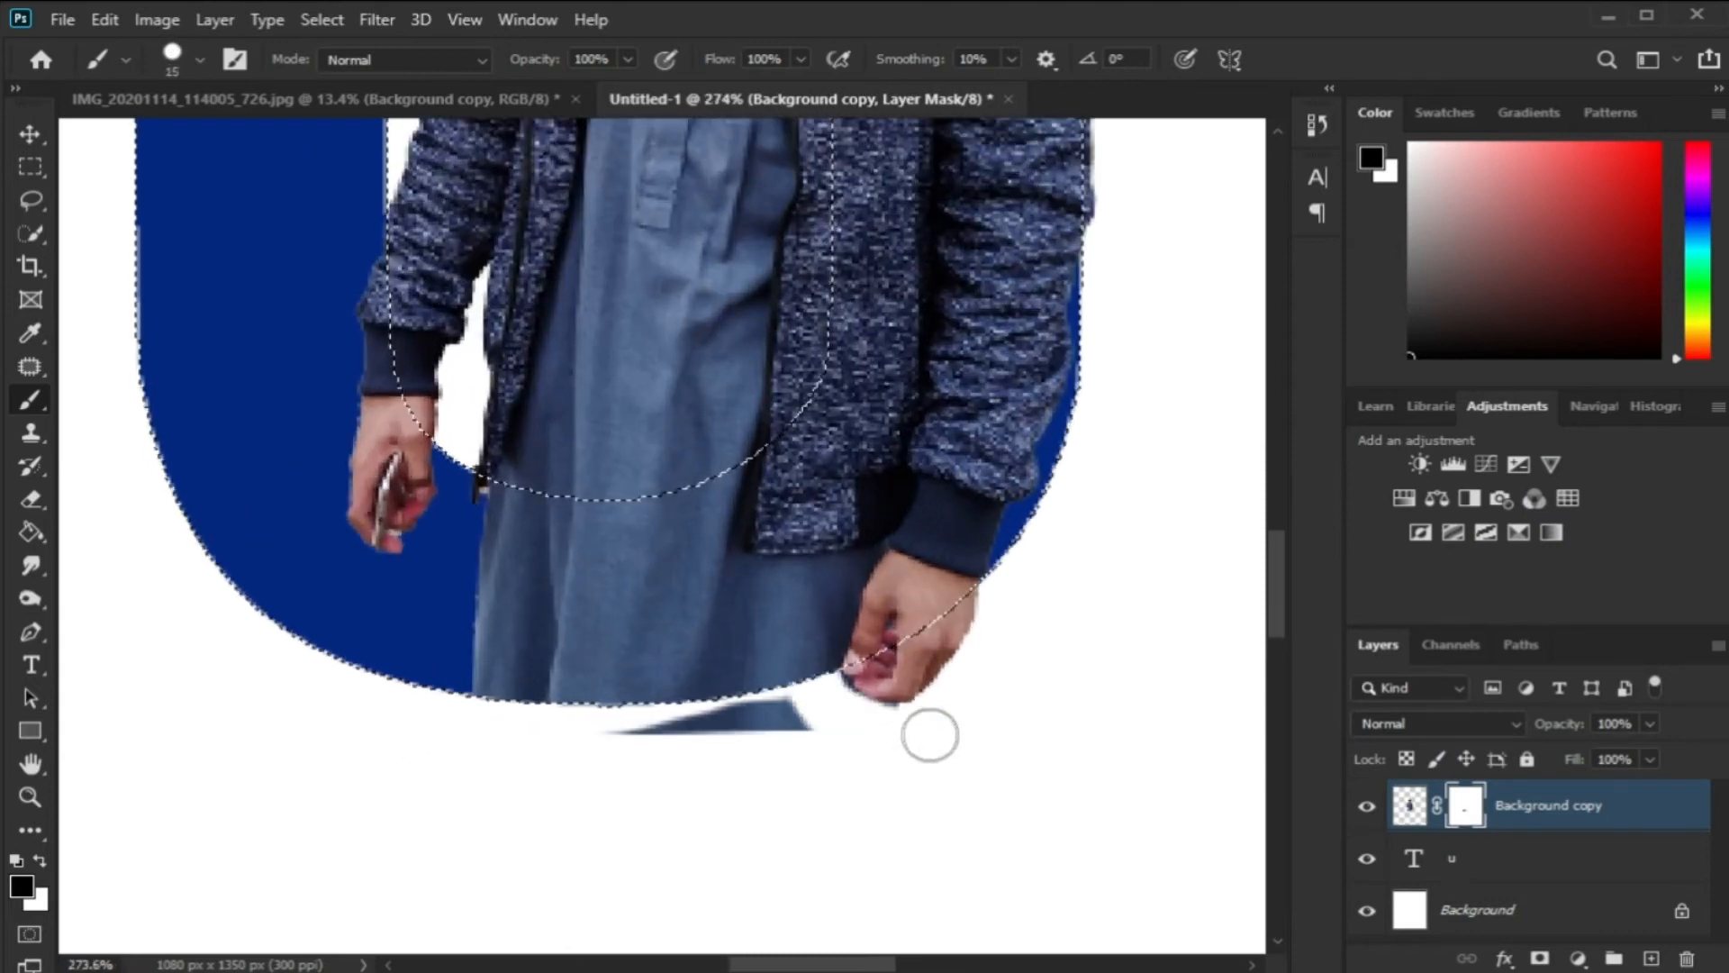
Mask out the leftover clothing below the U up to the edge of the man's hand, and clear the selection
{"action": "key", "text": "bracketright"}
{"action": "scroll", "coordinate": [860, 692], "scroll_direction": "up", "scroll_amount": 1}
{"action": "scroll", "coordinate": [860, 691], "scroll_direction": "up", "scroll_amount": 1}
{"action": "key", "text": "bracketleft"}
{"action": "key", "text": "bracketleft"}
{"action": "key", "text": "bracketleft"}
{"action": "key", "text": "bracketleft"}
{"action": "key", "text": "bracketleft"}
{"action": "key", "text": "bracketleft"}
{"action": "key", "text": "bracketleft"}
{"action": "key", "text": "bracketleft"}
{"action": "key", "text": "bracketleft"}
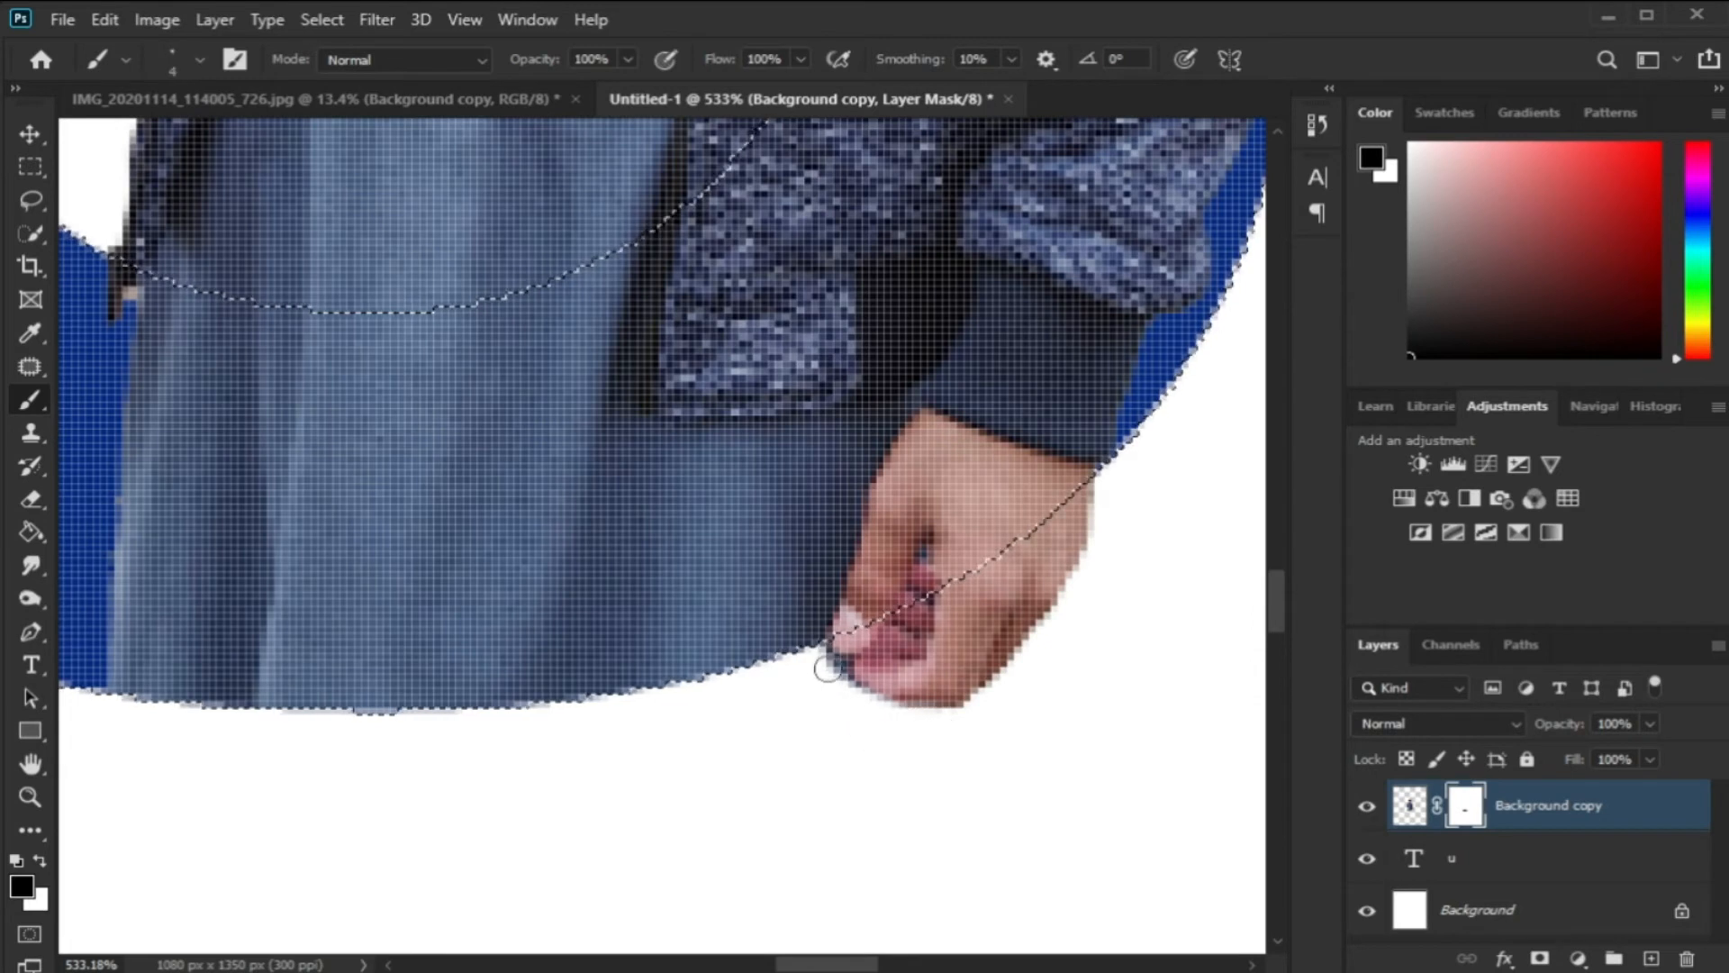
{"action": "scroll", "coordinate": [811, 677], "scroll_direction": "down", "scroll_amount": 2}
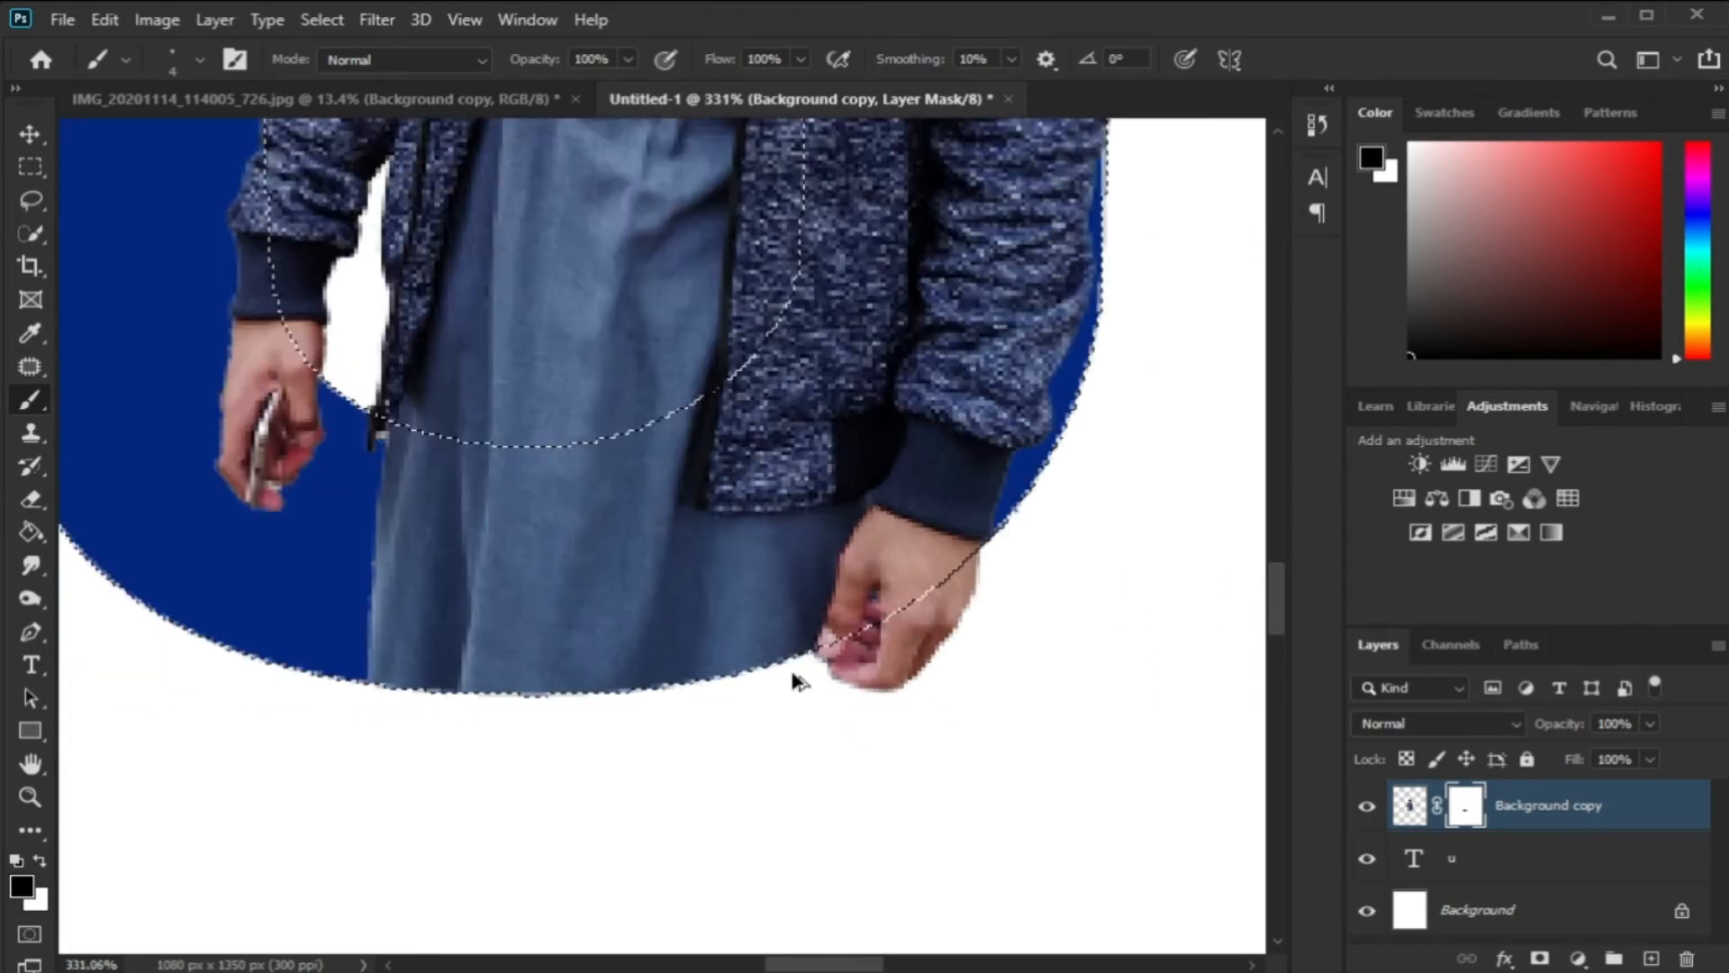
{"action": "left_click", "coordinate": [30, 796]}
{"action": "scroll", "coordinate": [549, 397], "scroll_direction": "down", "scroll_amount": 5}
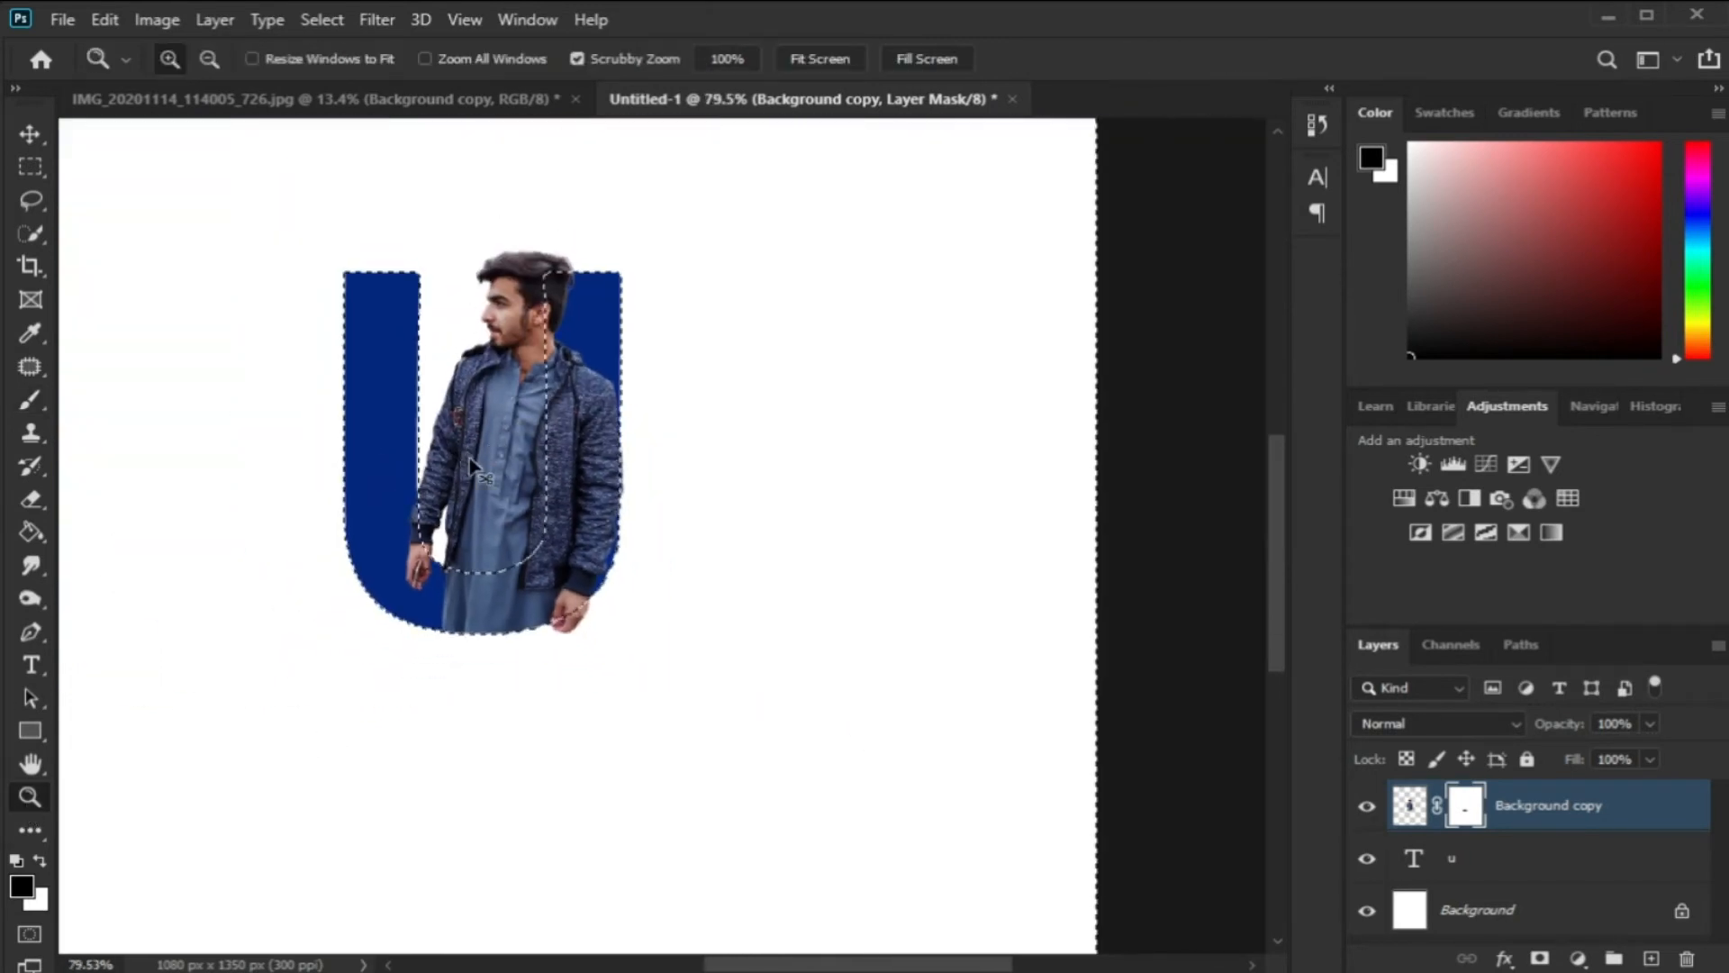
{"action": "scroll", "coordinate": [682, 420], "scroll_direction": "down", "scroll_amount": 2}
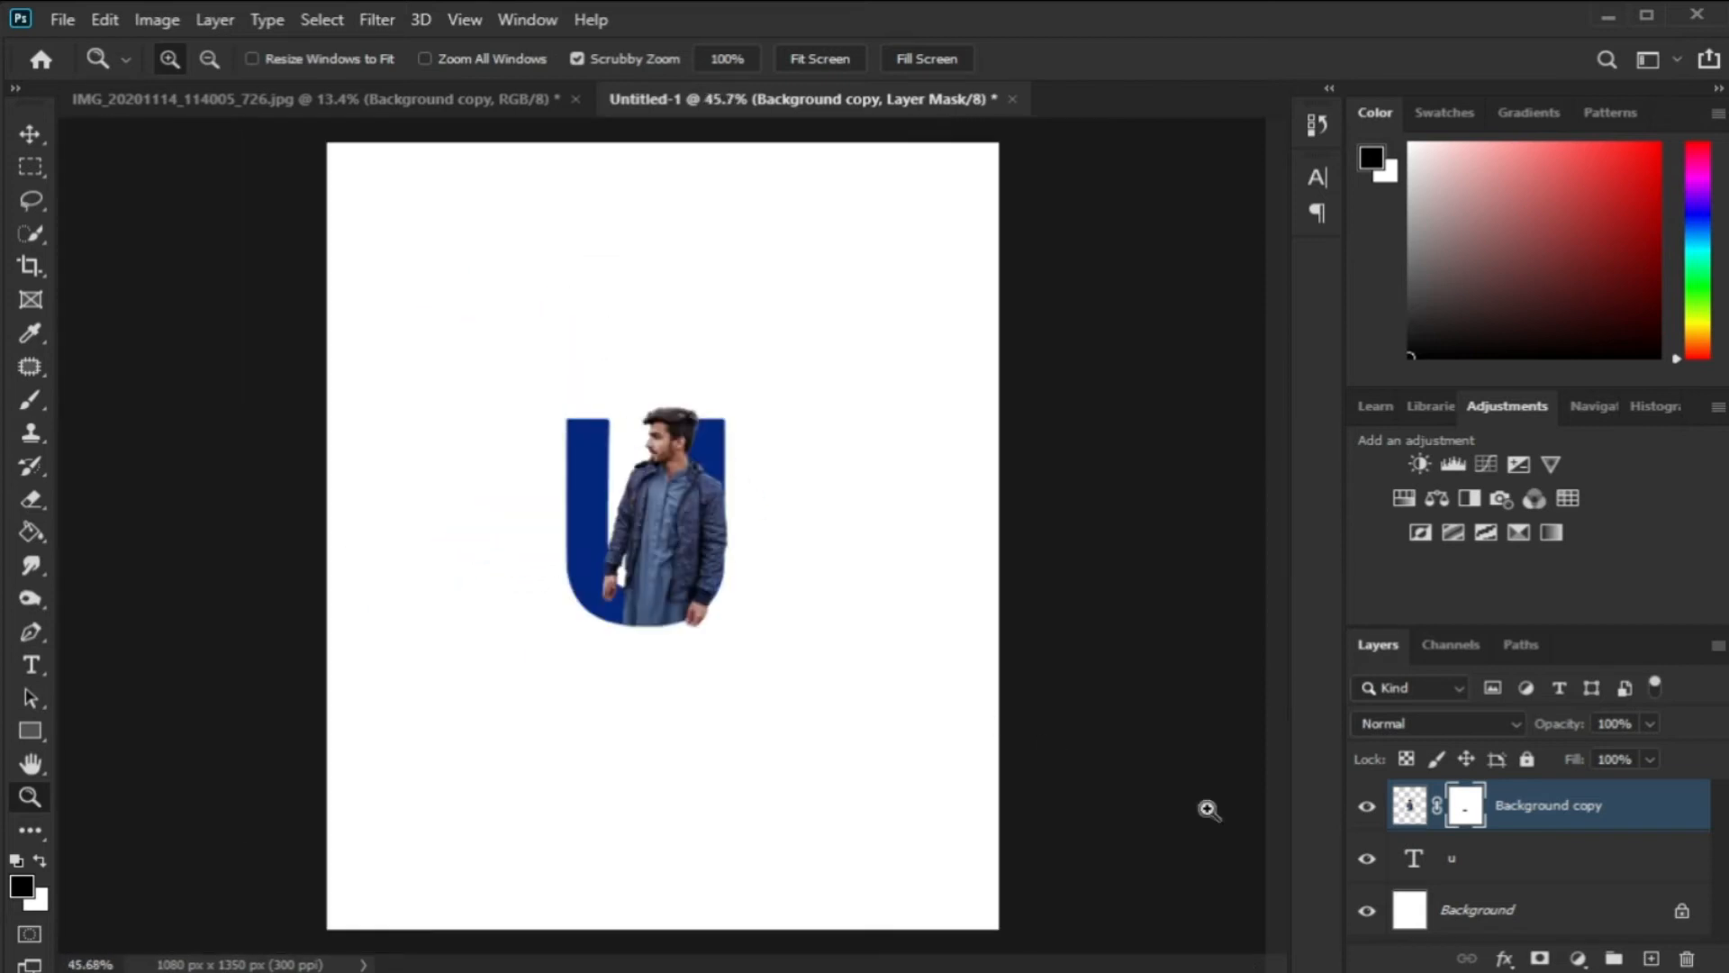
Add a gradient fill layer directly above the Background, using a soft blue to pale blue preset from the Blues group
{"action": "left_click", "coordinate": [1480, 910]}
{"action": "left_click", "coordinate": [1578, 957]}
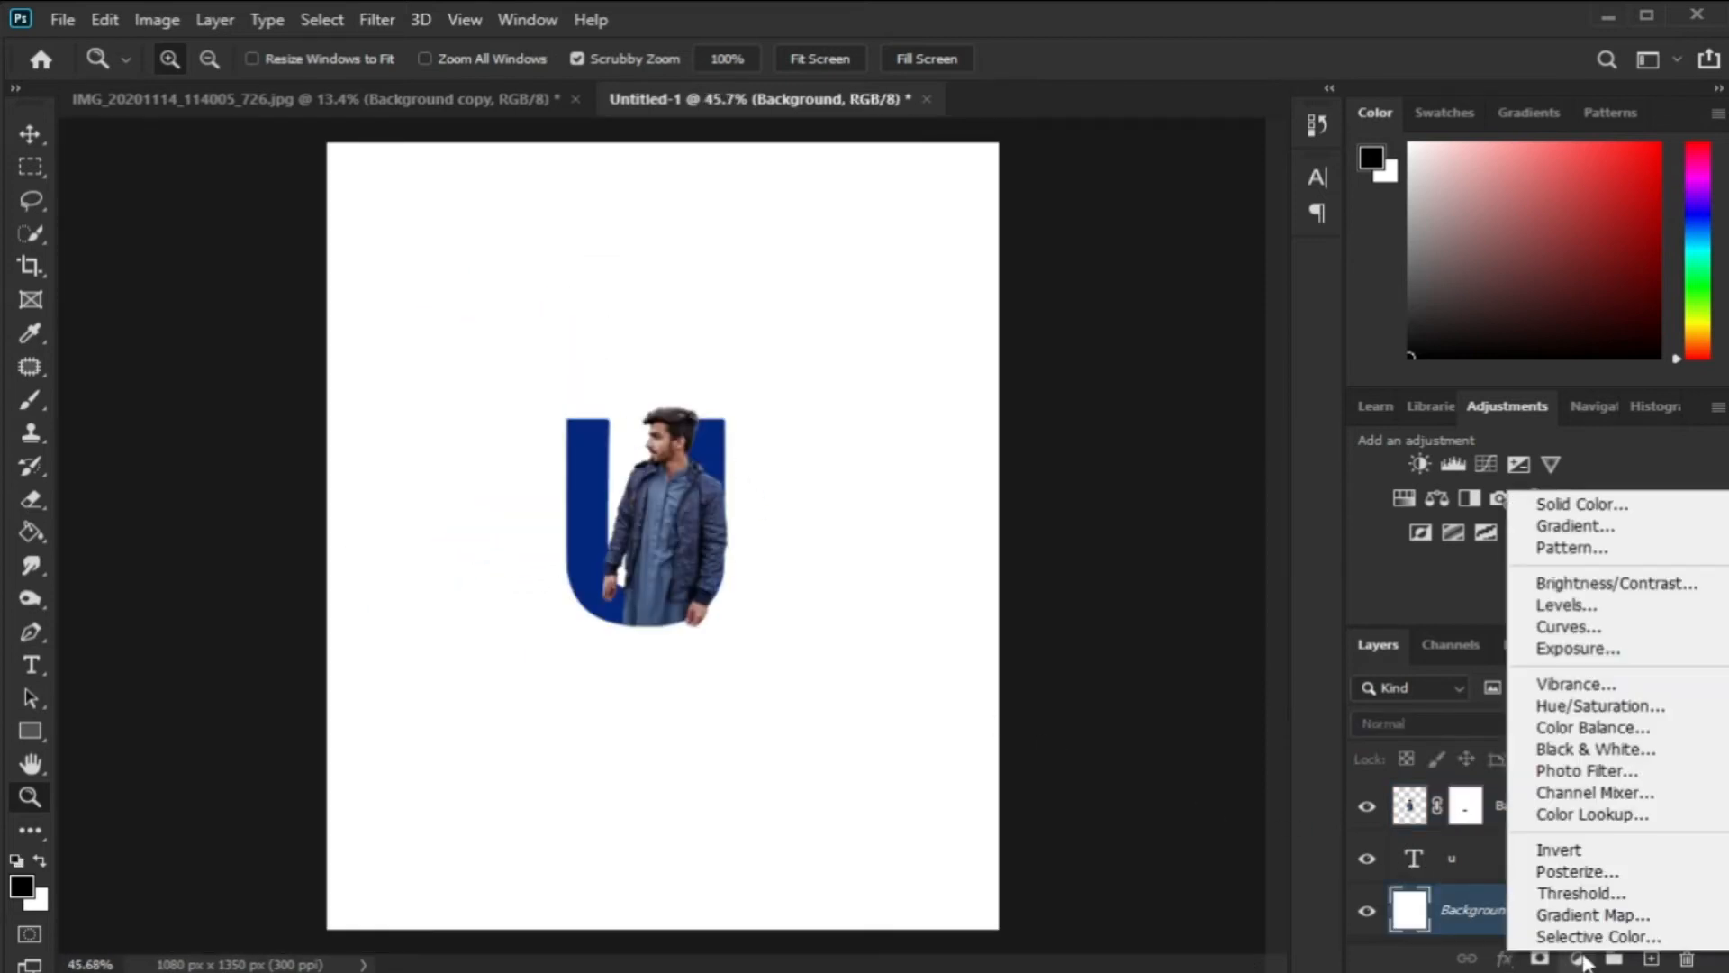
{"action": "left_click", "coordinate": [1591, 525]}
{"action": "left_click", "coordinate": [1397, 355]}
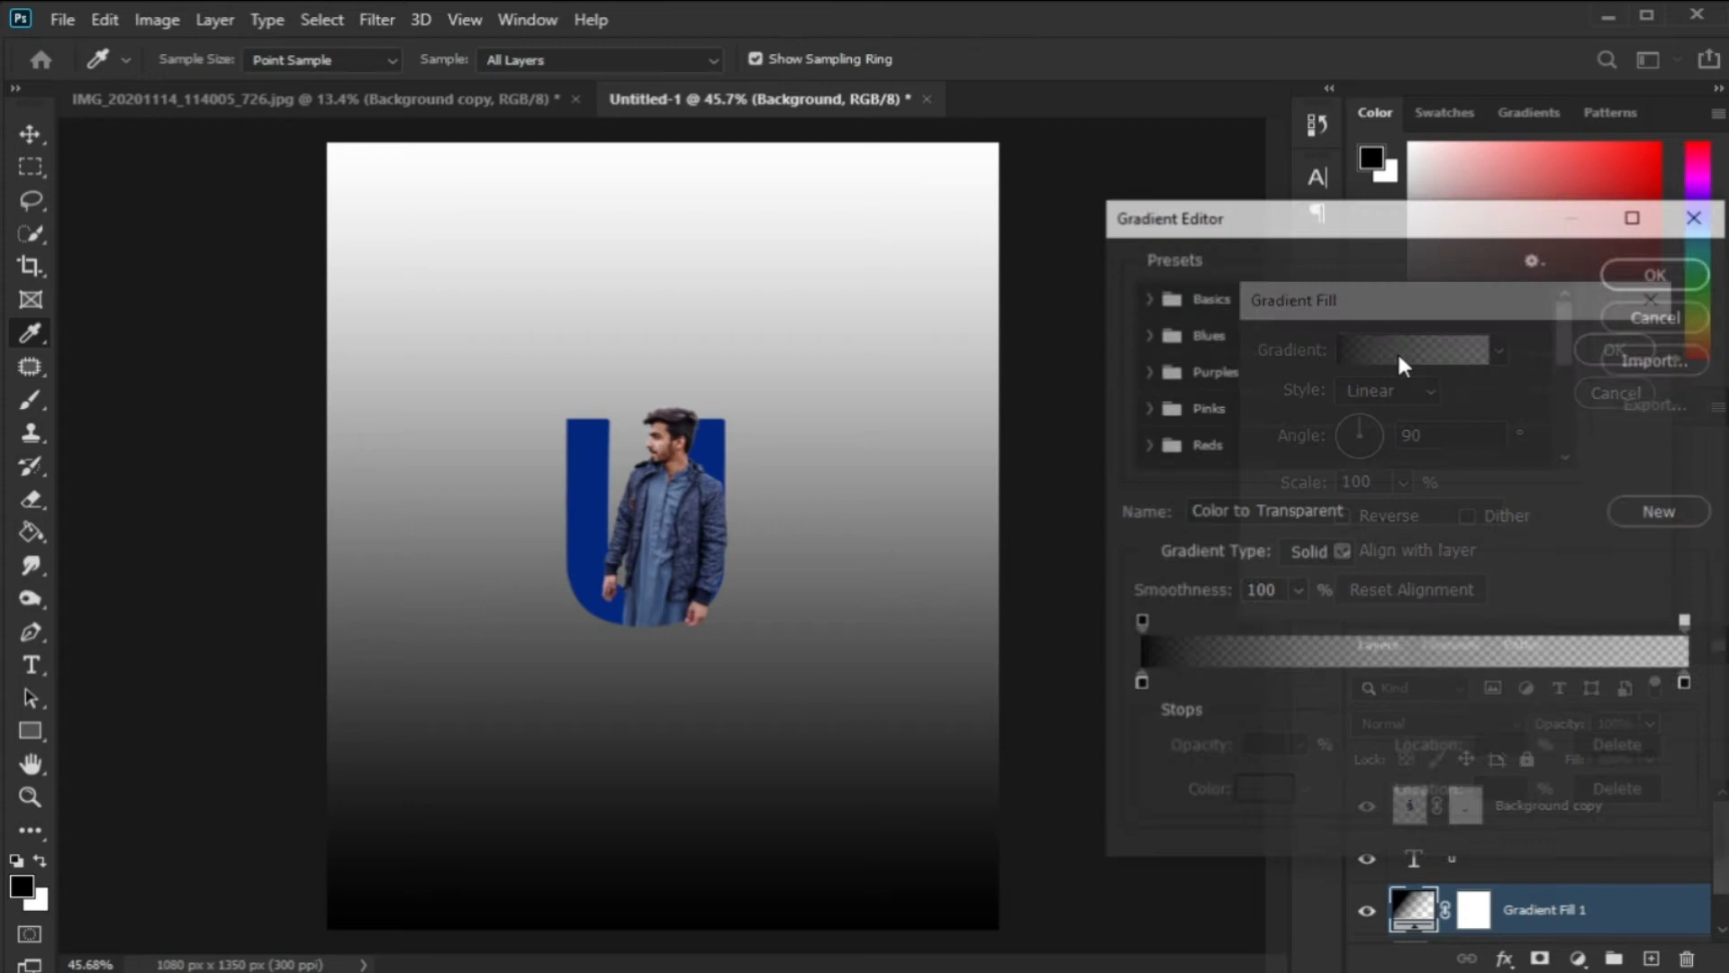
{"action": "left_click", "coordinate": [1146, 333]}
{"action": "left_click", "coordinate": [1529, 368]}
{"action": "left_click", "coordinate": [1700, 272]}
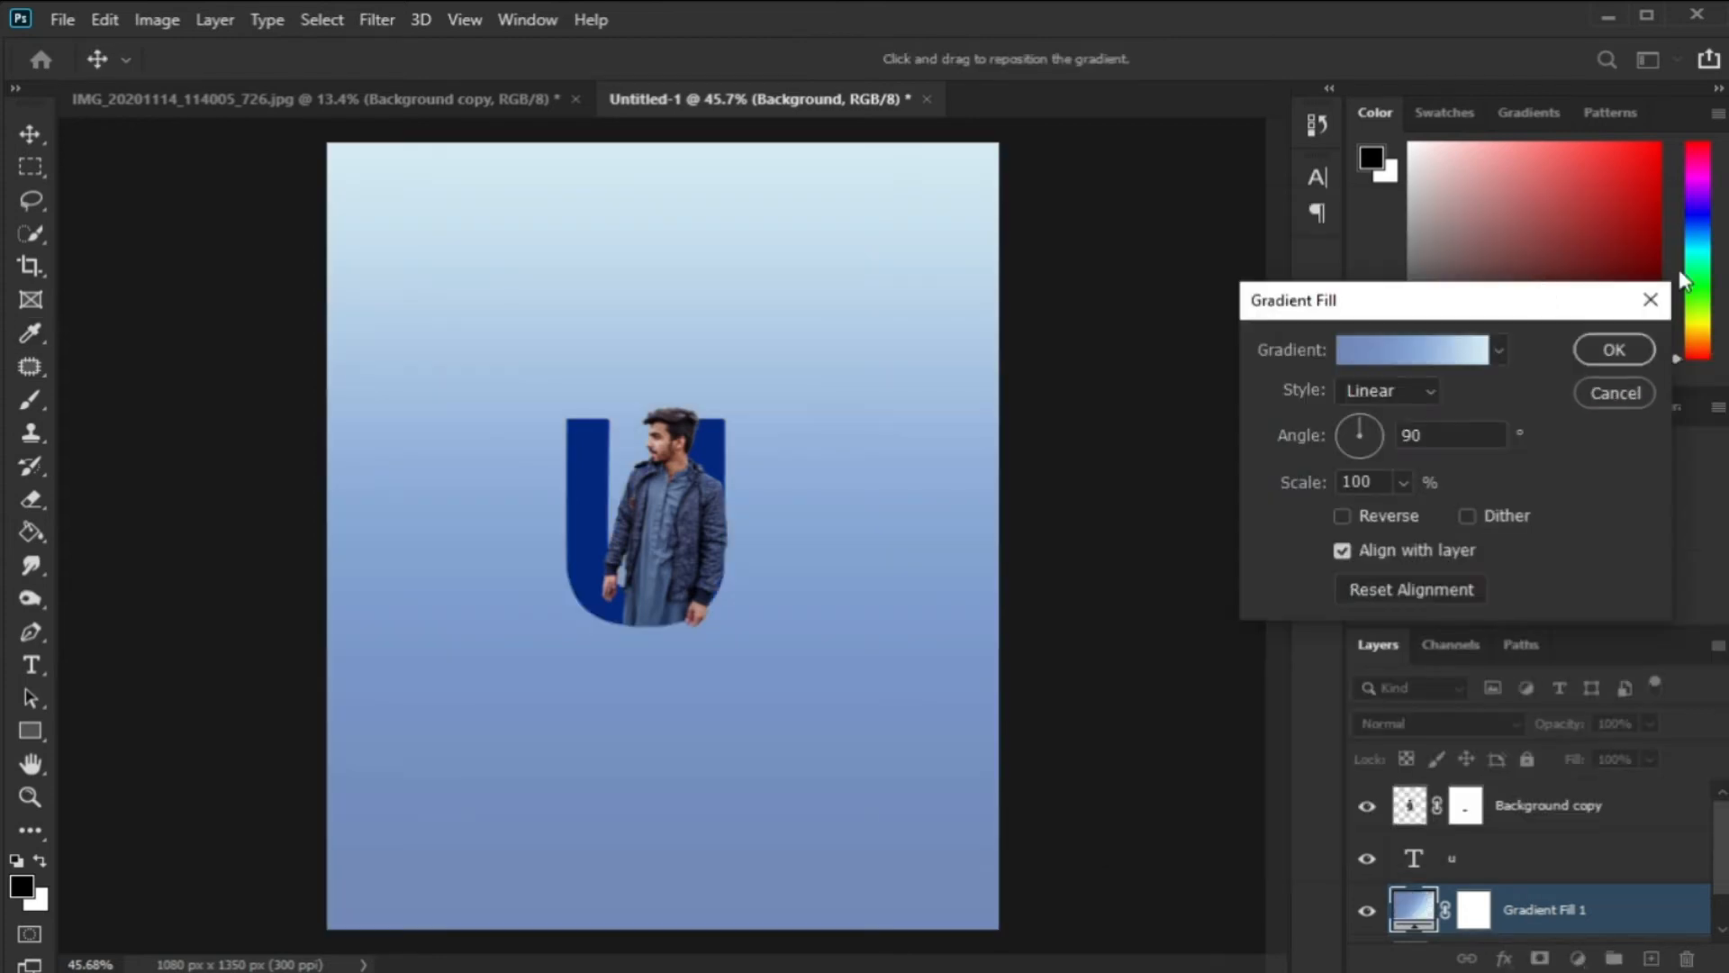
Make the background gradient radial and reversed, with a scale of 122%, and apply it
{"action": "left_click", "coordinate": [1387, 390]}
{"action": "left_click", "coordinate": [1387, 434]}
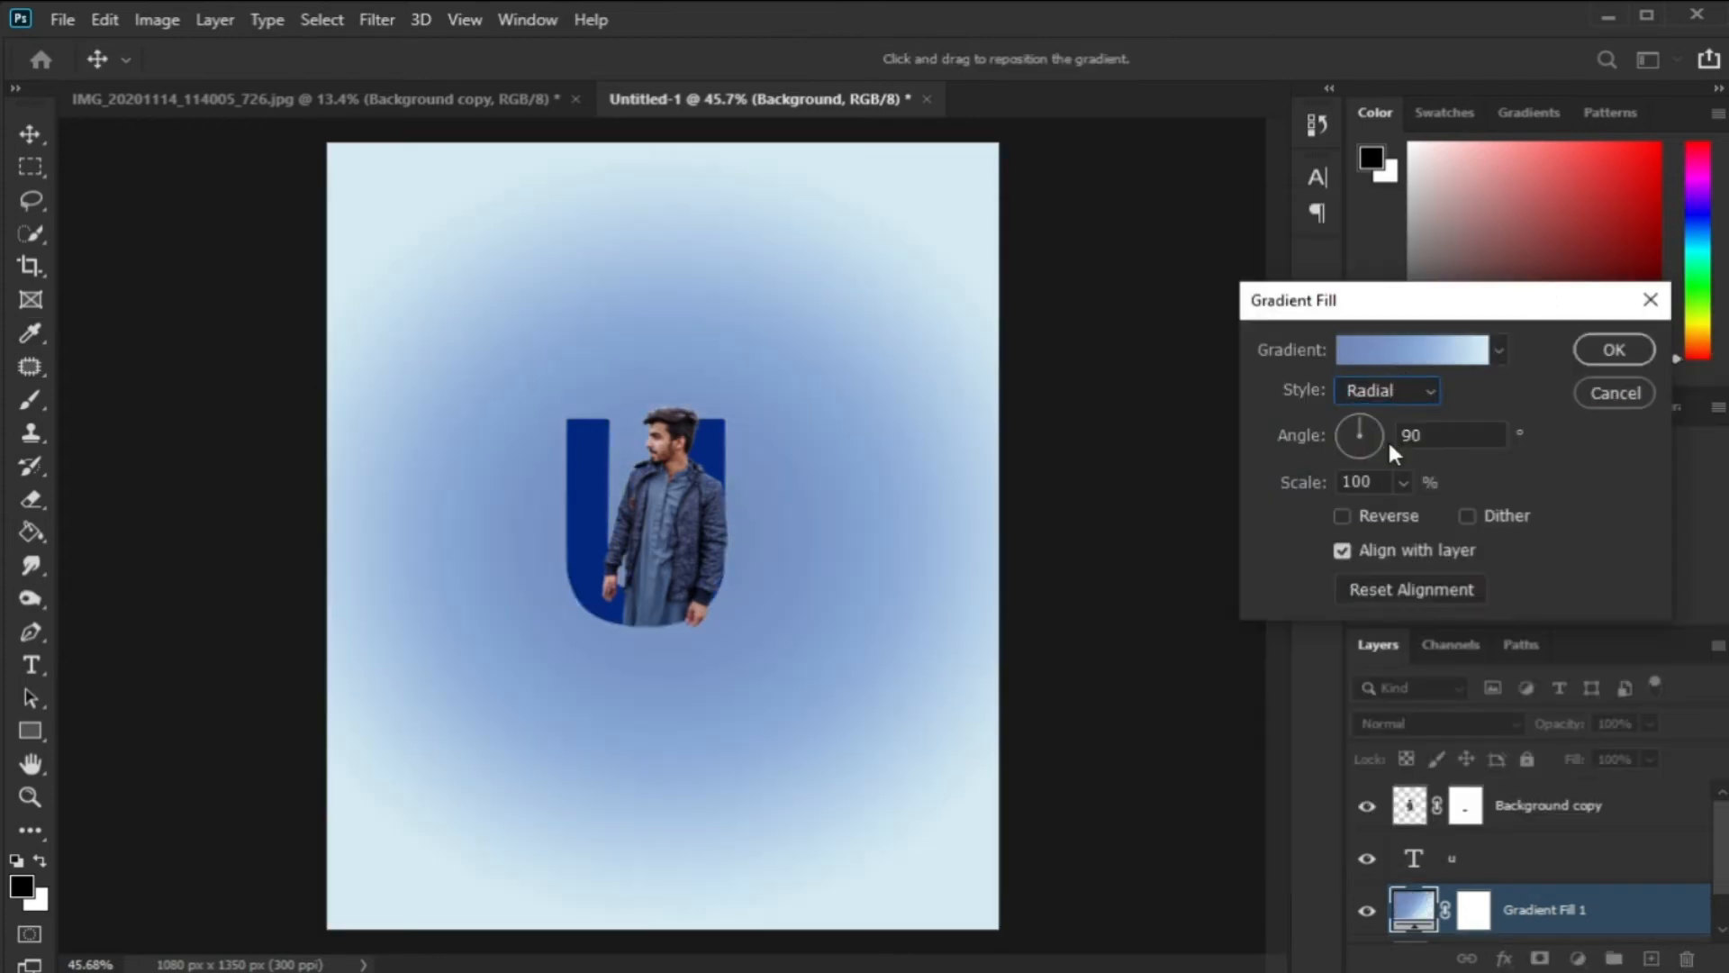
{"action": "left_click", "coordinate": [1342, 515]}
{"action": "left_click", "coordinate": [1324, 484]}
{"action": "type", "text": "122"}
{"action": "left_click", "coordinate": [1614, 341]}
Select the cutout and letter U layers together and enlarge them to 142.80%
{"action": "key", "text": "z"}
{"action": "left_click_drag", "start_coordinate": [633, 351], "coordinate": [712, 563]}
{"action": "left_click", "coordinate": [1486, 870], "text": "shift"}
{"action": "left_click", "coordinate": [1558, 810], "text": "shift"}
{"action": "left_click", "coordinate": [1524, 908]}
{"action": "left_click", "coordinate": [1547, 841]}
{"action": "left_click", "coordinate": [1550, 826], "text": "shift"}
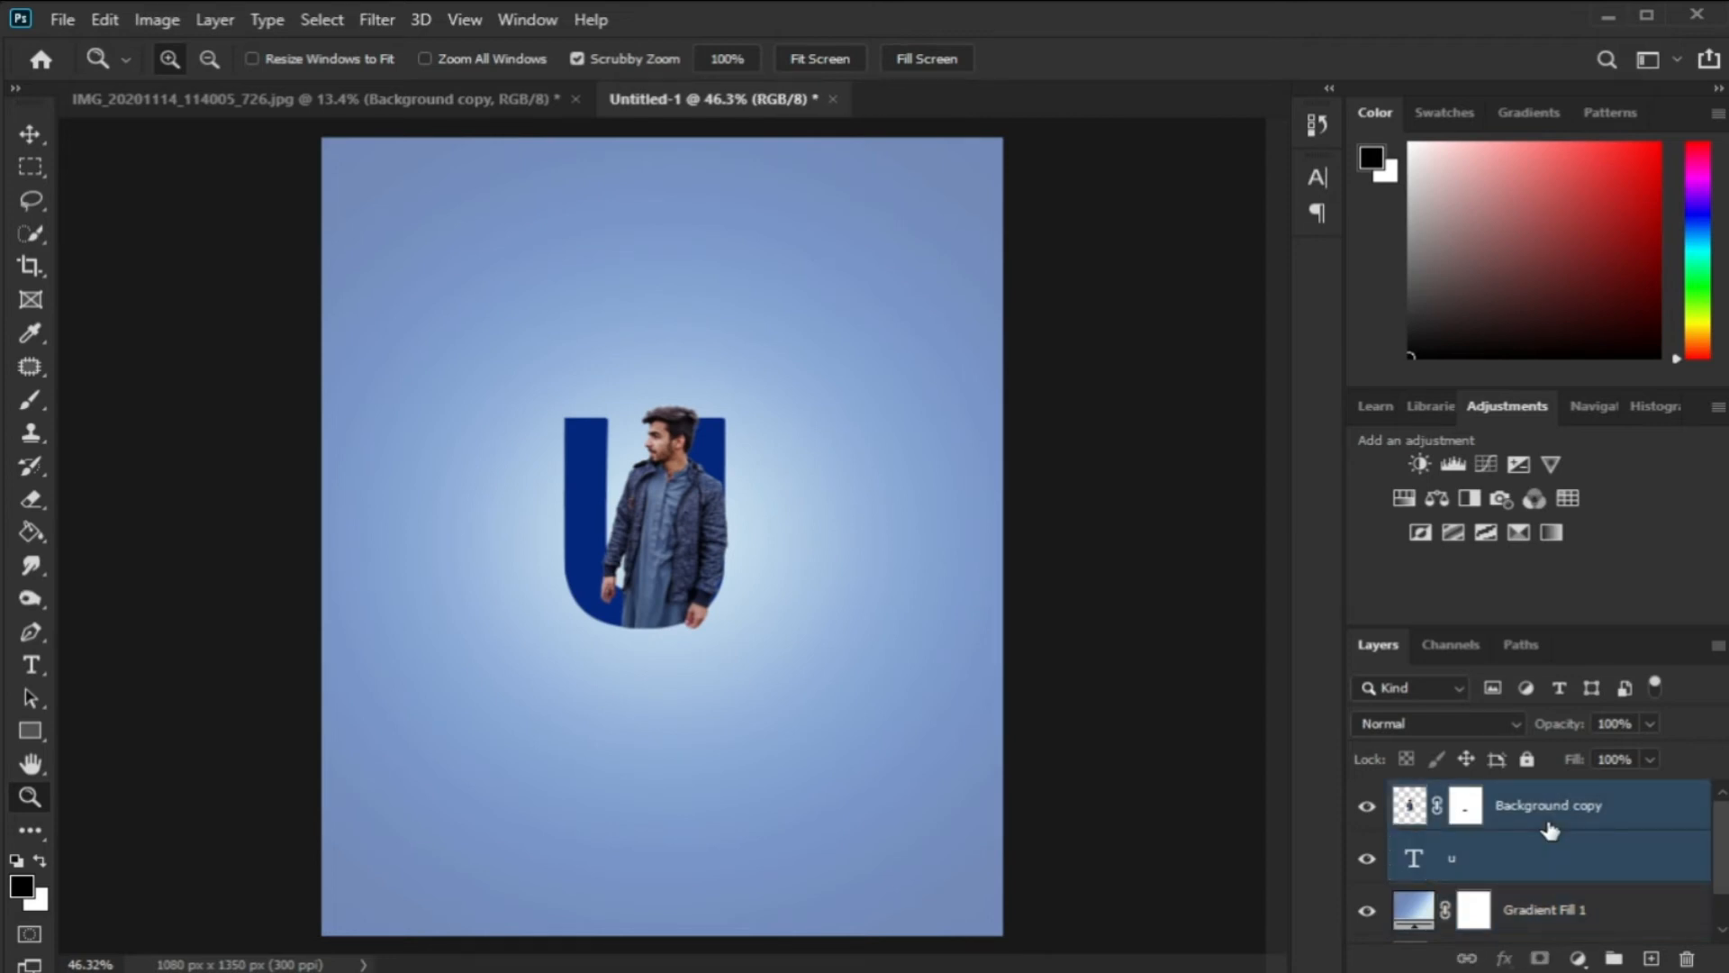
{"action": "key", "text": "ctrl+t"}
{"action": "mouse_move", "coordinate": [735, 405]}
{"action": "left_mouse_down"}
{"action": "mouse_move", "coordinate": [780, 331]}
{"action": "mouse_move", "coordinate": [752, 431]}
{"action": "left_mouse_up"}
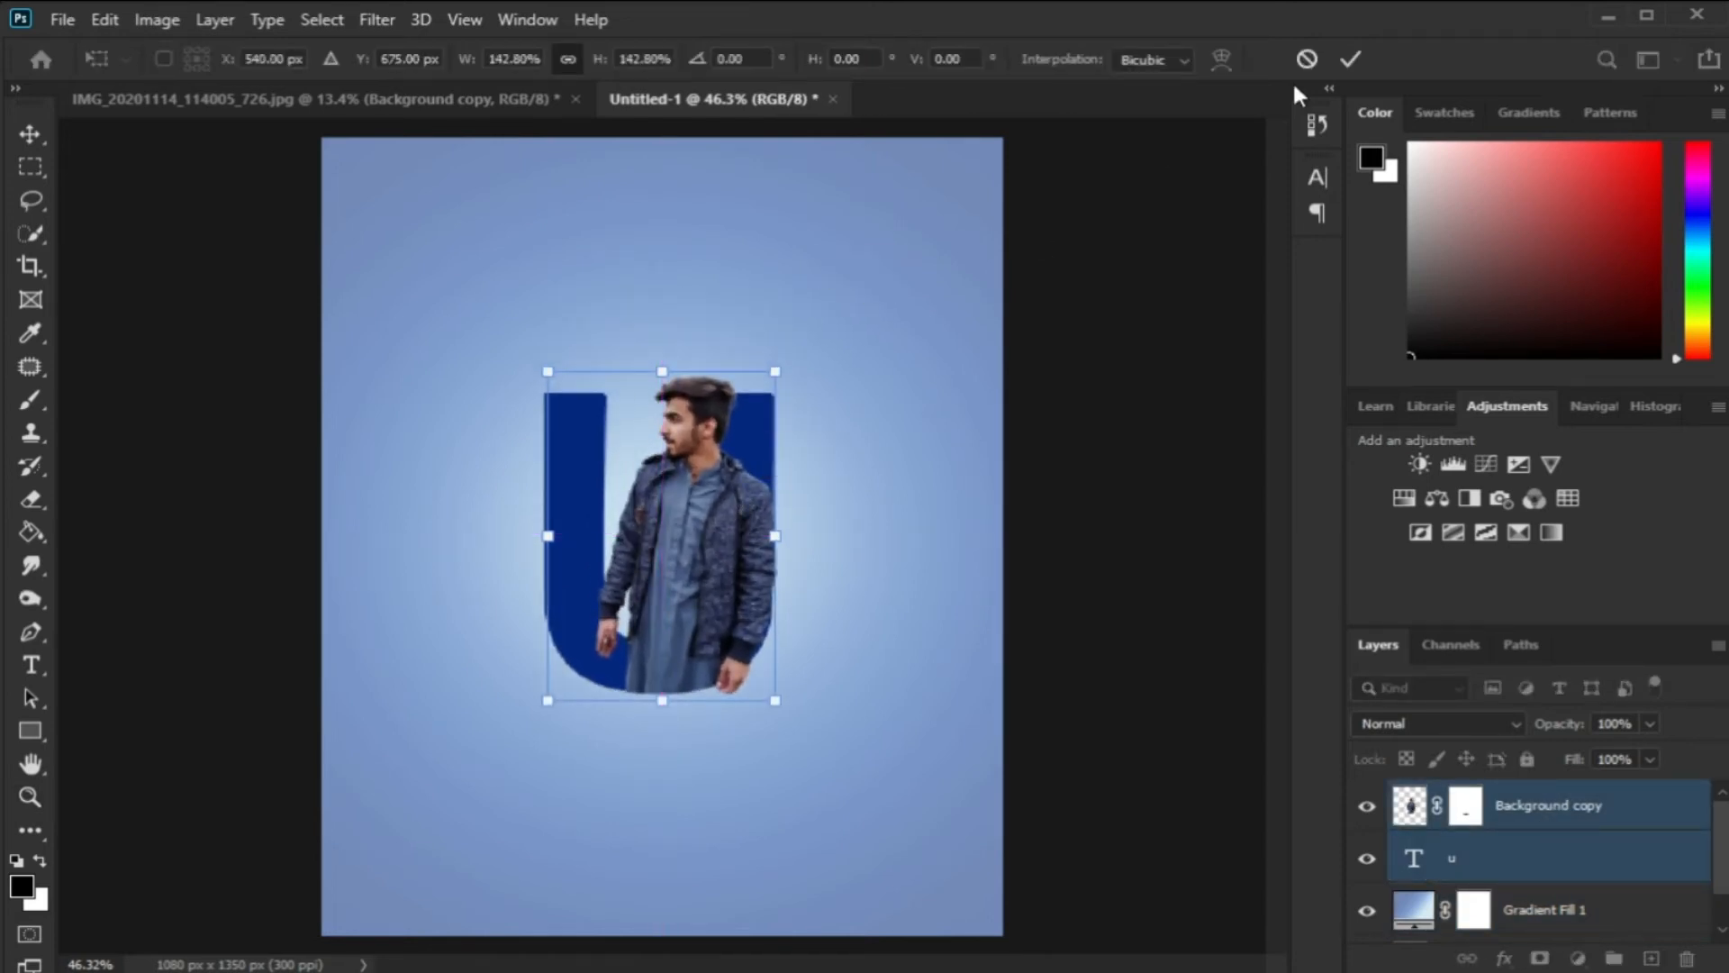
{"action": "left_click", "coordinate": [1351, 65]}
Group the cutout and U layers, then toggle the group's visibility off and on to check it
{"action": "scroll", "coordinate": [686, 547], "scroll_direction": "down", "scroll_amount": 2}
{"action": "scroll", "coordinate": [691, 553], "scroll_direction": "up", "scroll_amount": 1}
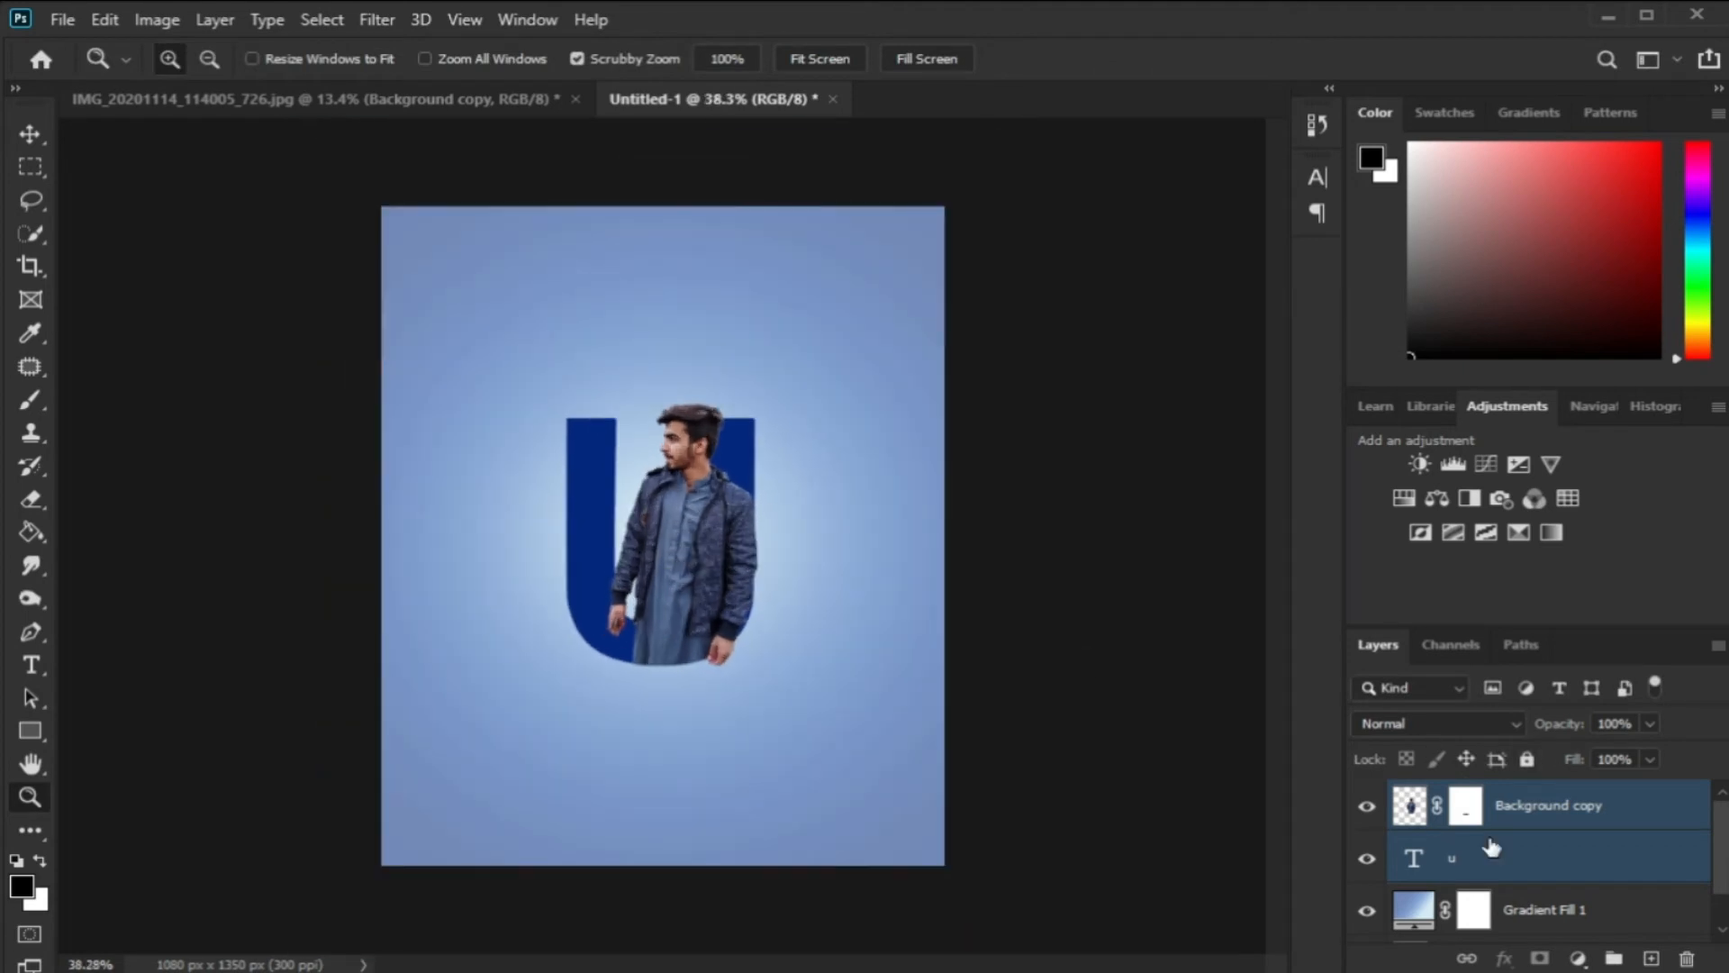
{"action": "left_click", "coordinate": [1612, 959]}
{"action": "left_click", "coordinate": [1366, 795]}
{"action": "left_click", "coordinate": [1366, 795]}
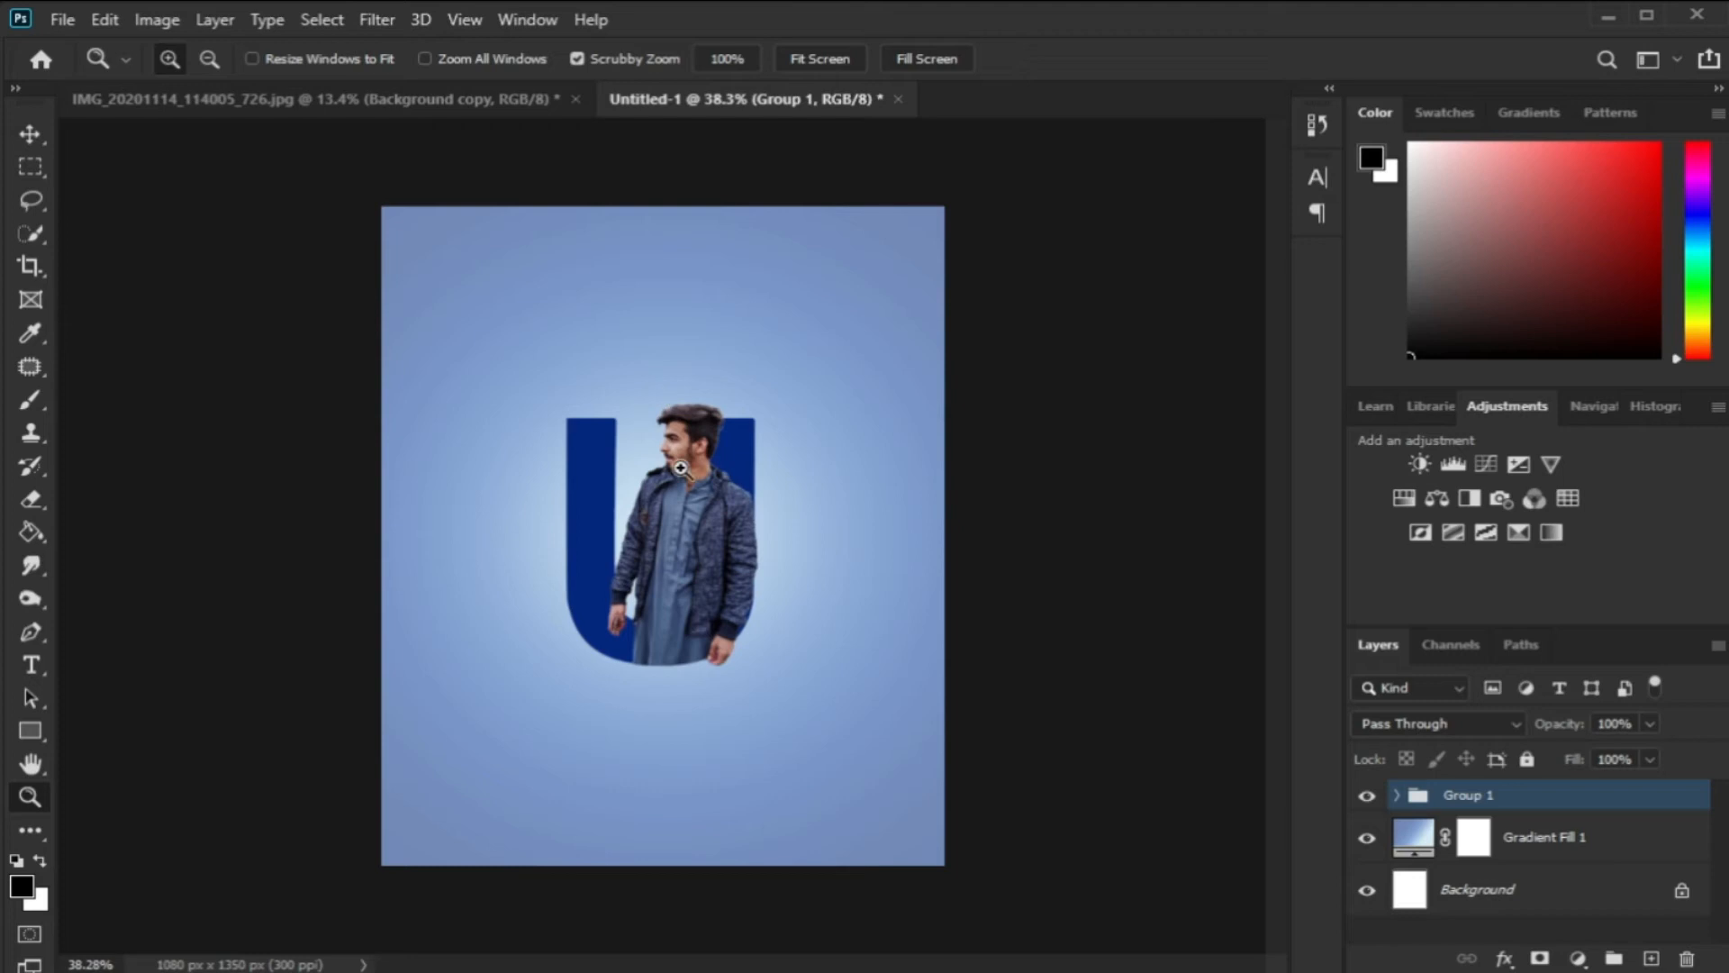
Add a 60 pt text layer reading "NAME HERE" near the lower part of the canvas
{"action": "left_click", "coordinate": [31, 664]}
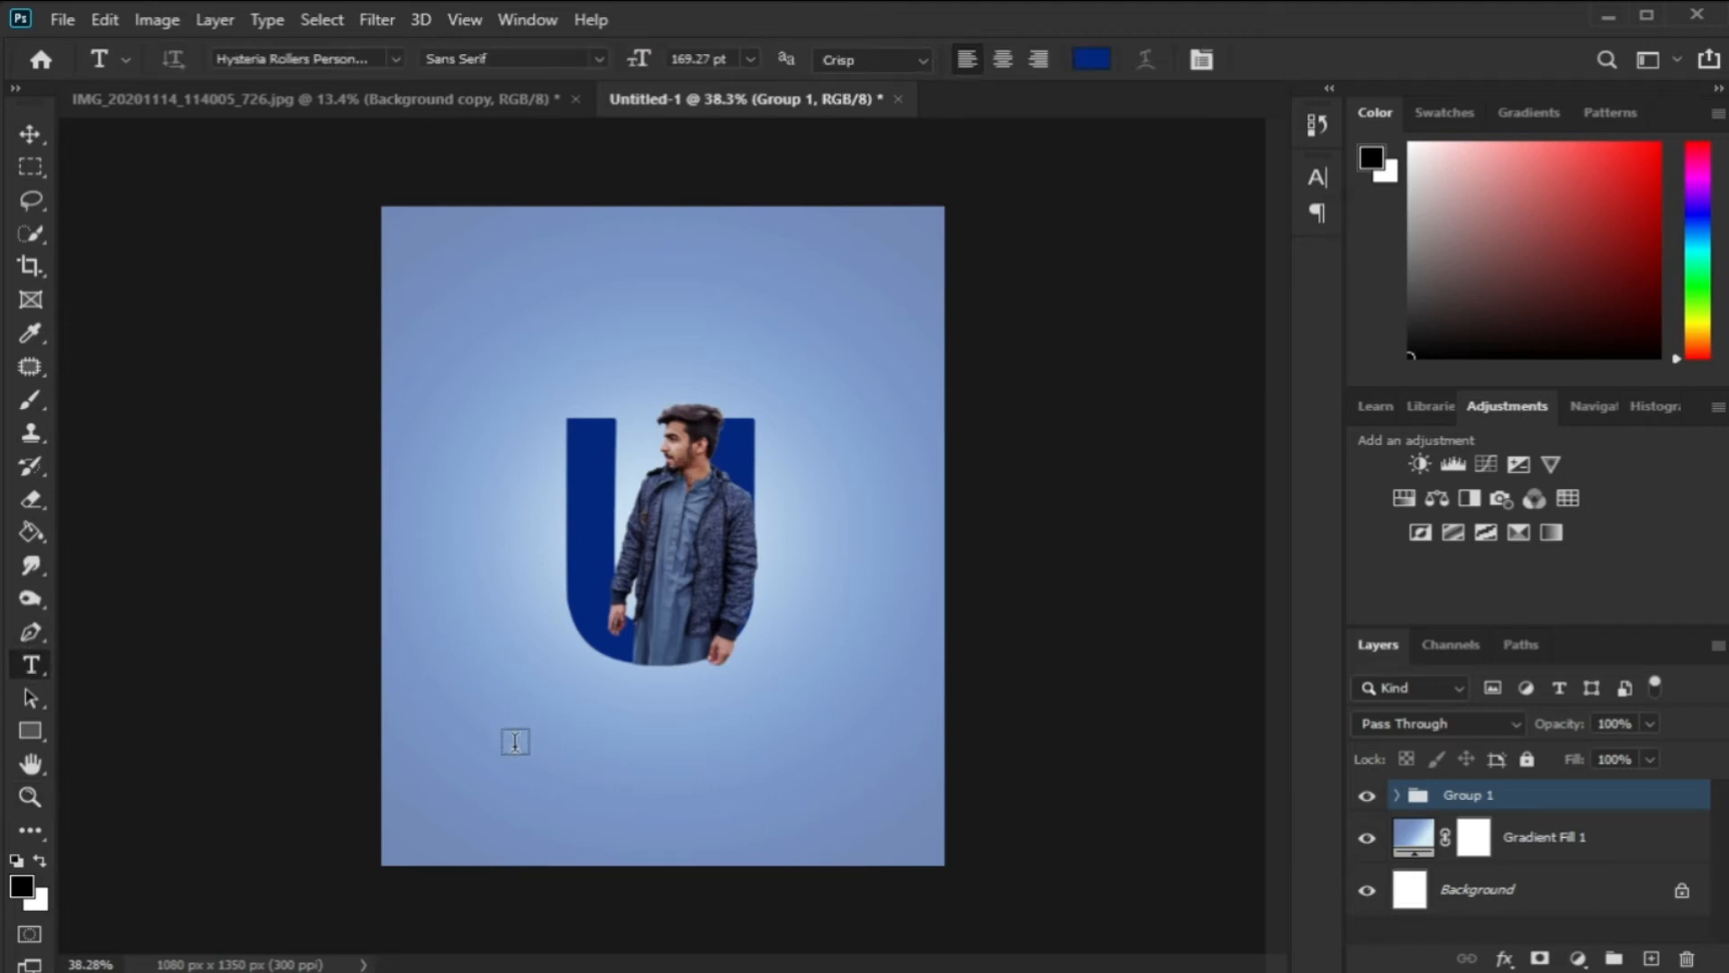
{"action": "left_click", "coordinate": [511, 728]}
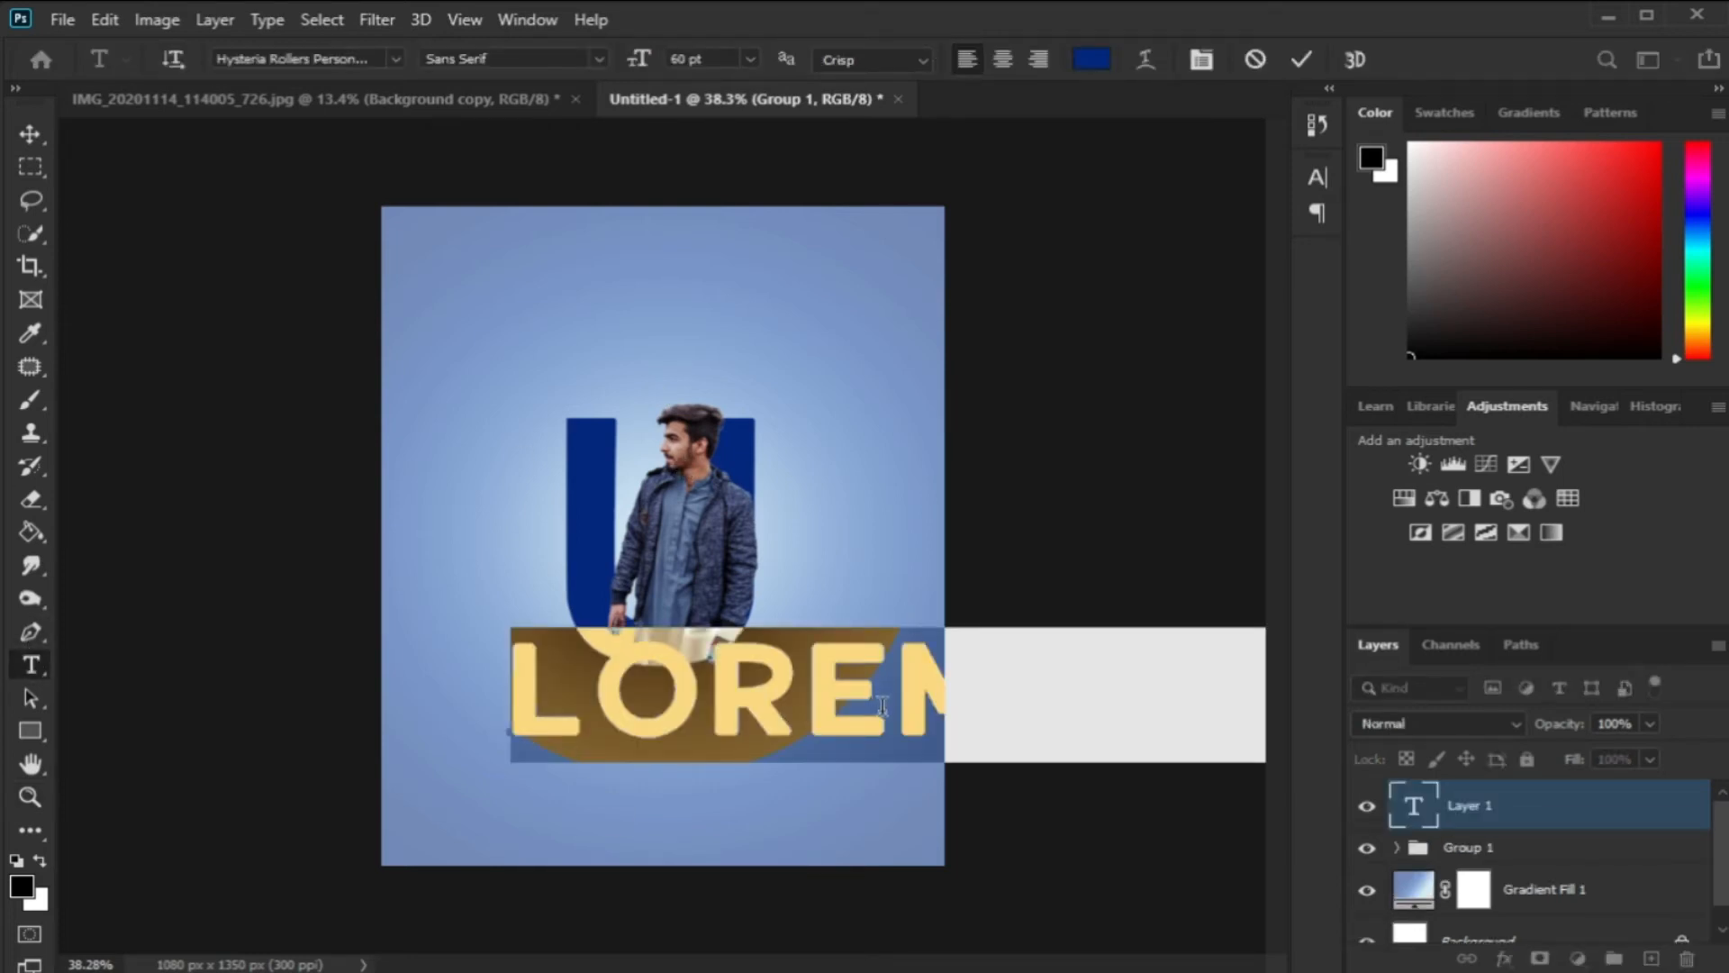
{"action": "type", "text": "NM"}
{"action": "key", "text": "BackSpace"}
{"action": "type", "text": "AME HERE"}
{"action": "left_click", "coordinate": [1302, 63]}
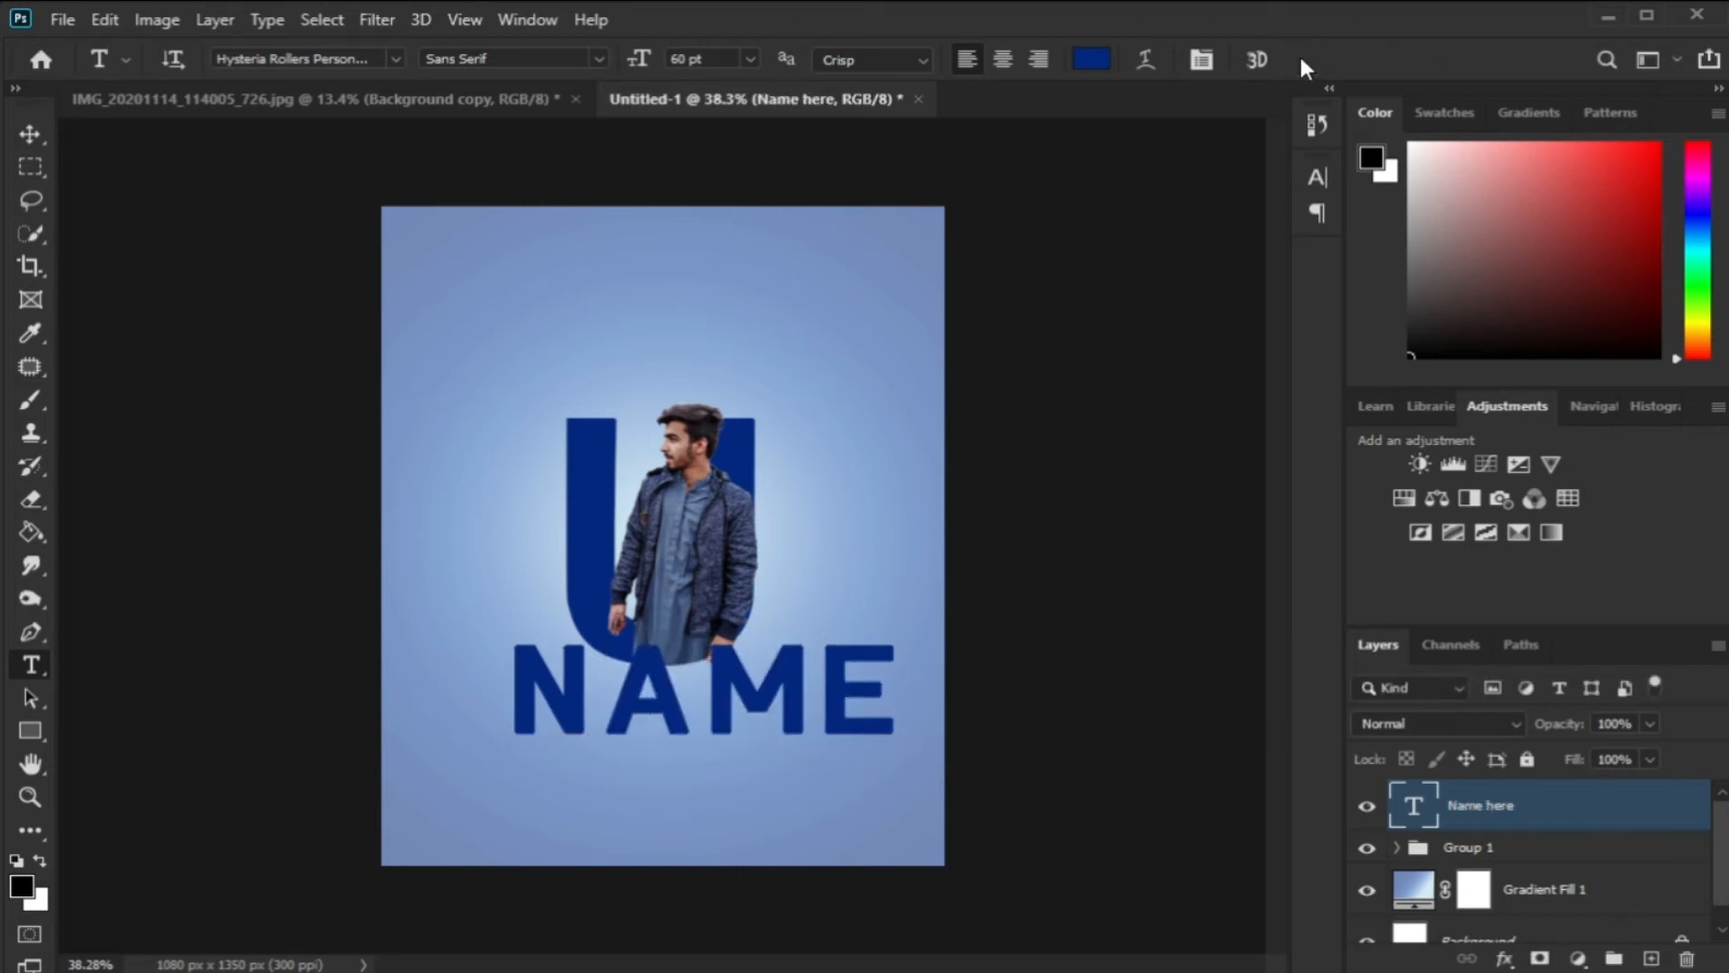
Shrink the NAME HERE text to about 26.38 pt and position it just below the U
{"action": "key", "text": "ctrl+t"}
{"action": "left_click_drag", "start_coordinate": [909, 716], "coordinate": [586, 716]}
{"action": "left_click_drag", "start_coordinate": [1000, 628], "coordinate": [788, 727]}
{"action": "left_click", "coordinate": [1342, 56]}
Set the tracking of the whole NAME HERE text to 1500
{"action": "double_click", "coordinate": [1413, 805]}
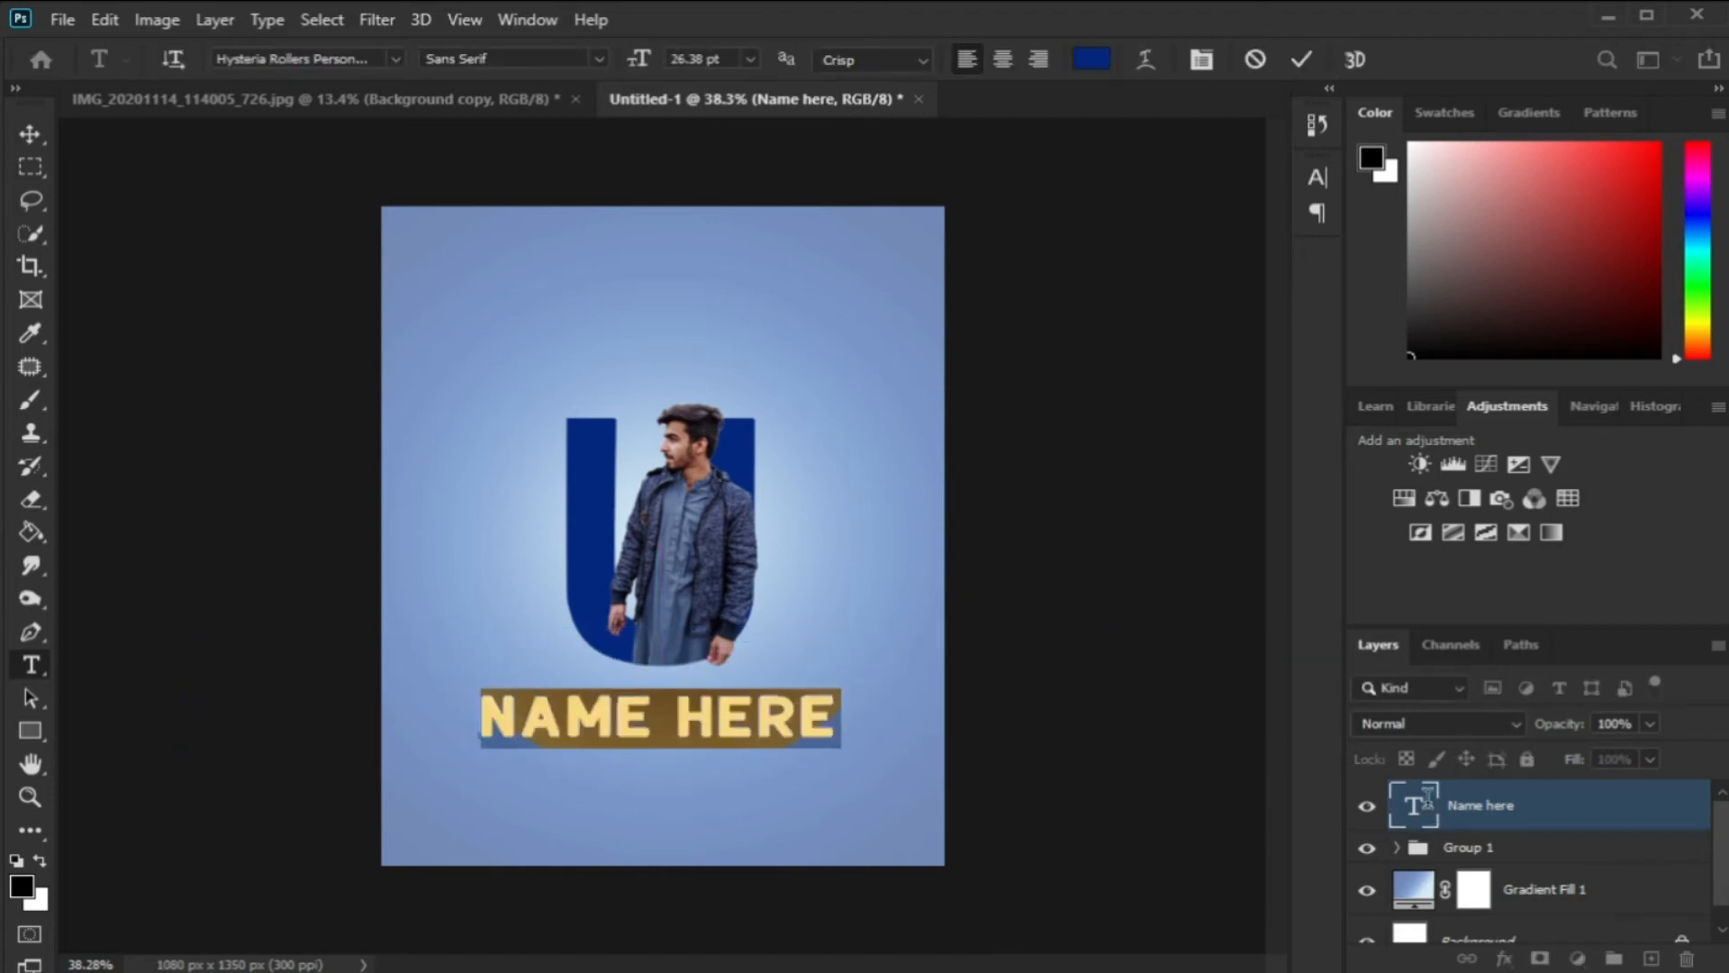
{"action": "left_click", "coordinate": [1202, 61]}
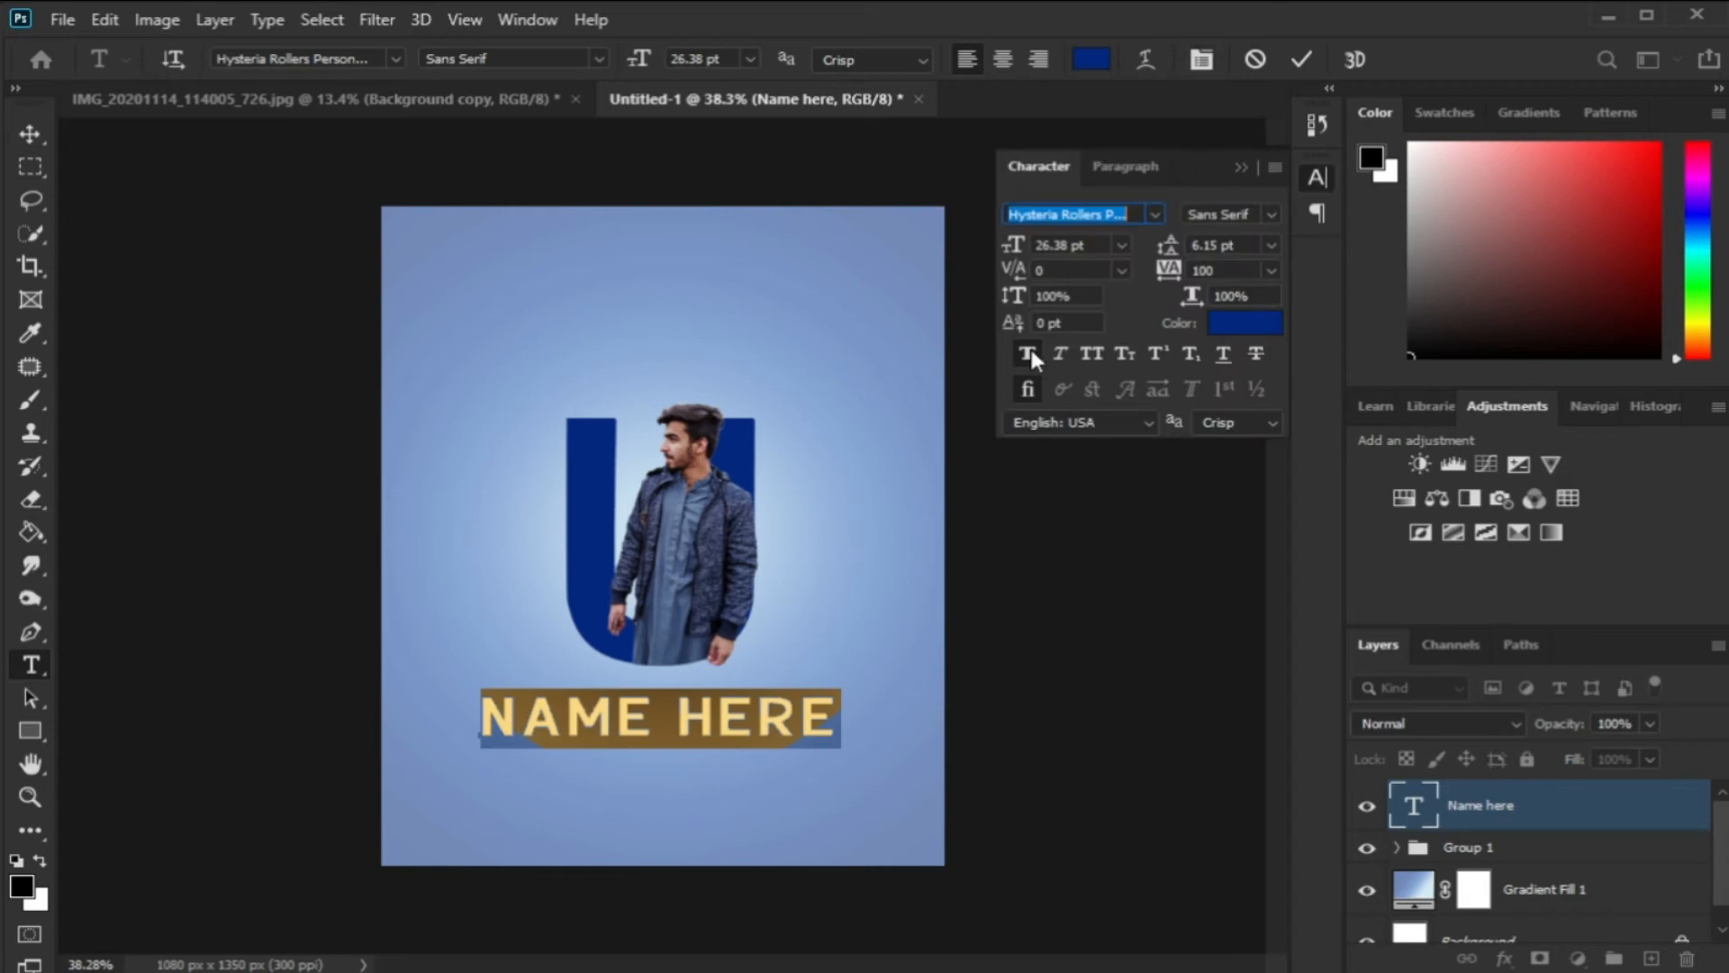
{"action": "left_click", "coordinate": [1218, 270]}
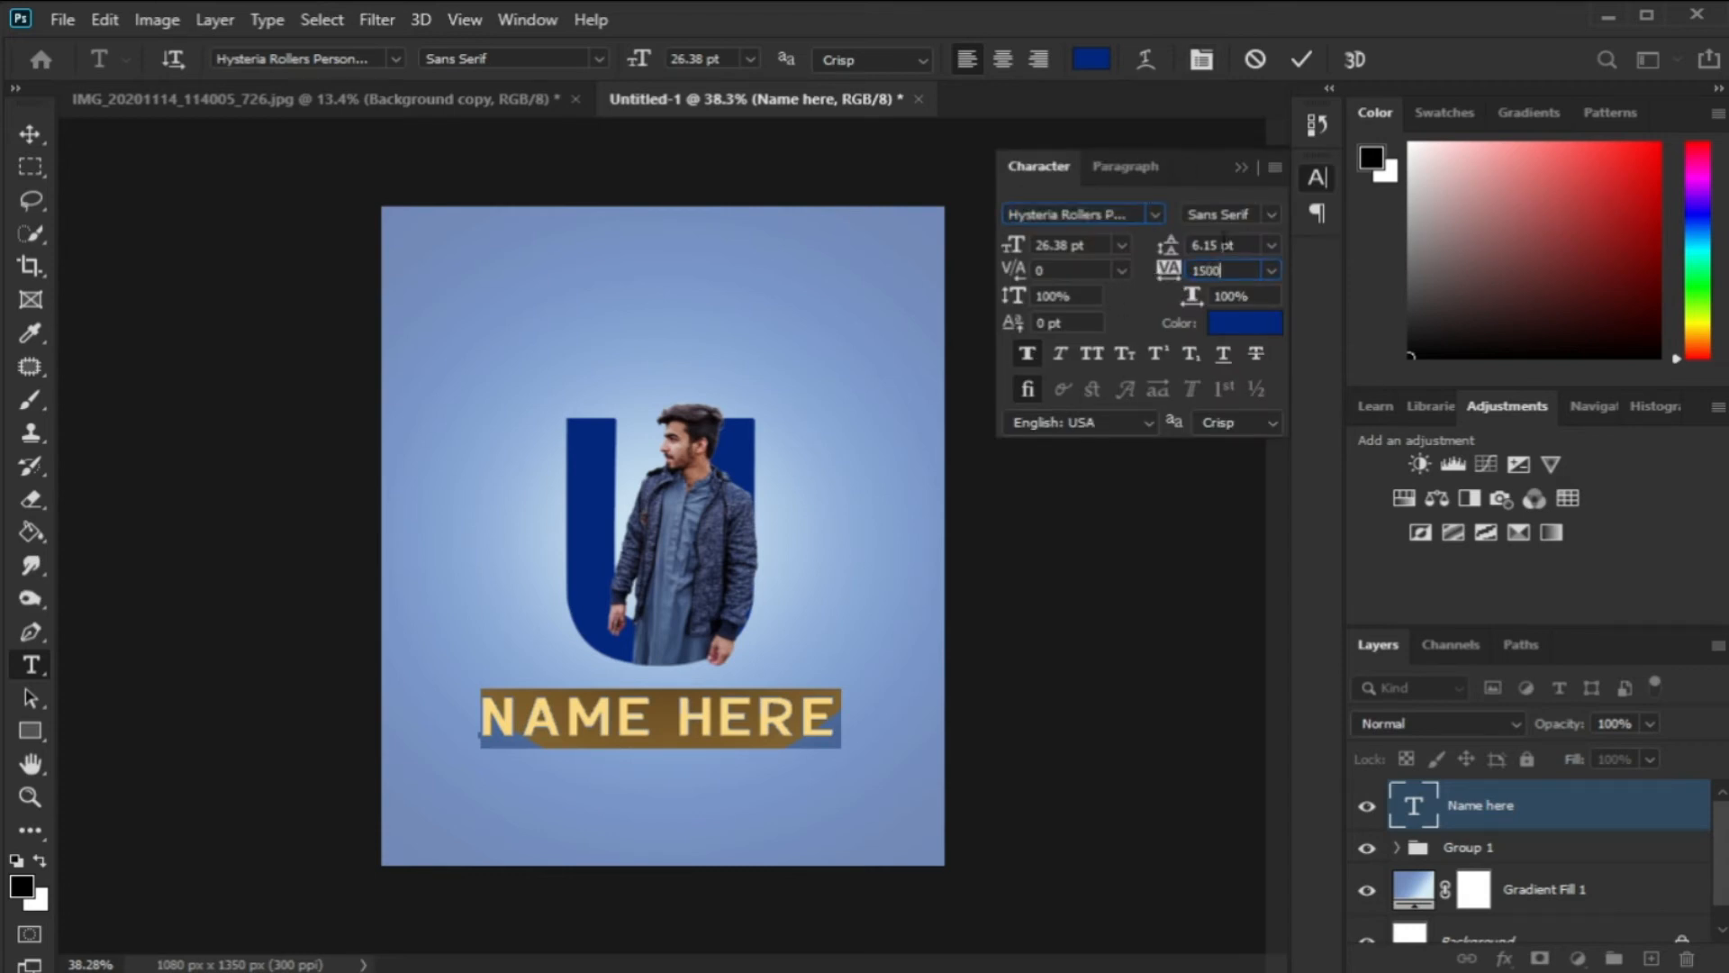
{"action": "left_click", "coordinate": [1303, 59]}
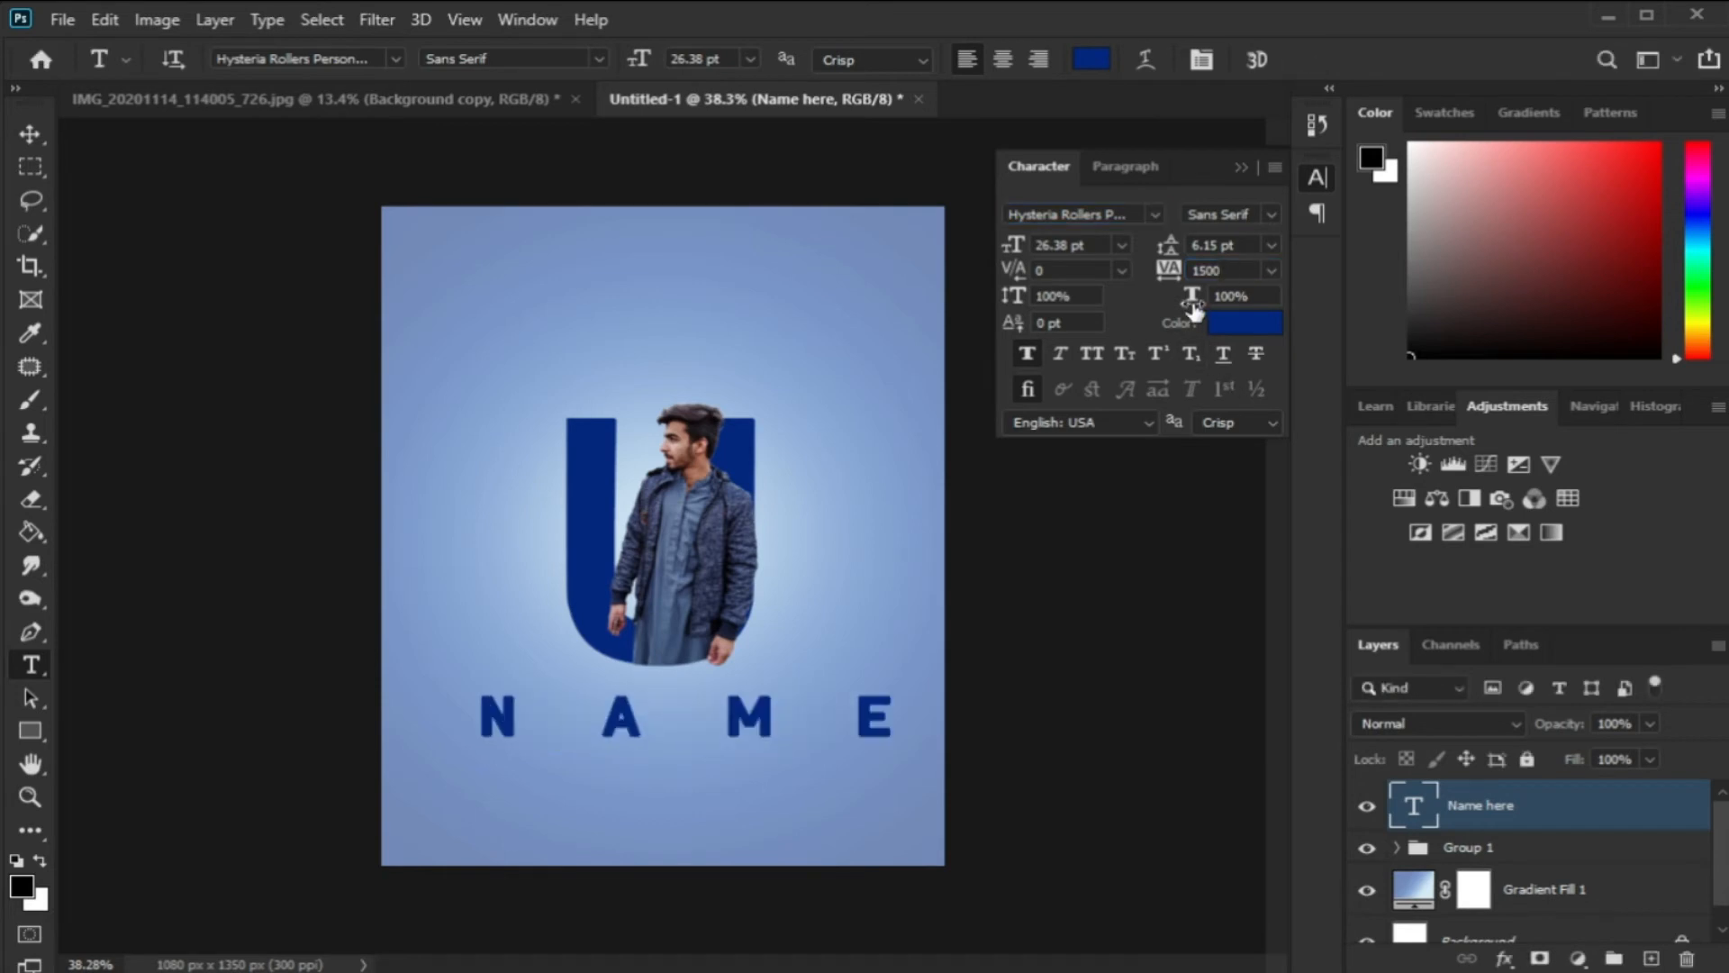
Scale the widely spaced NAME HERE text to 32.73% and centre it beneath the U
{"action": "key", "text": "ctrl+t"}
{"action": "left_click_drag", "start_coordinate": [852, 713], "coordinate": [640, 683]}
{"action": "left_click_drag", "start_coordinate": [1150, 688], "coordinate": [737, 661]}
{"action": "left_click_drag", "start_coordinate": [919, 633], "coordinate": [869, 689]}
{"action": "left_click_drag", "start_coordinate": [912, 671], "coordinate": [675, 720]}
{"action": "left_click_drag", "start_coordinate": [580, 694], "coordinate": [837, 700]}
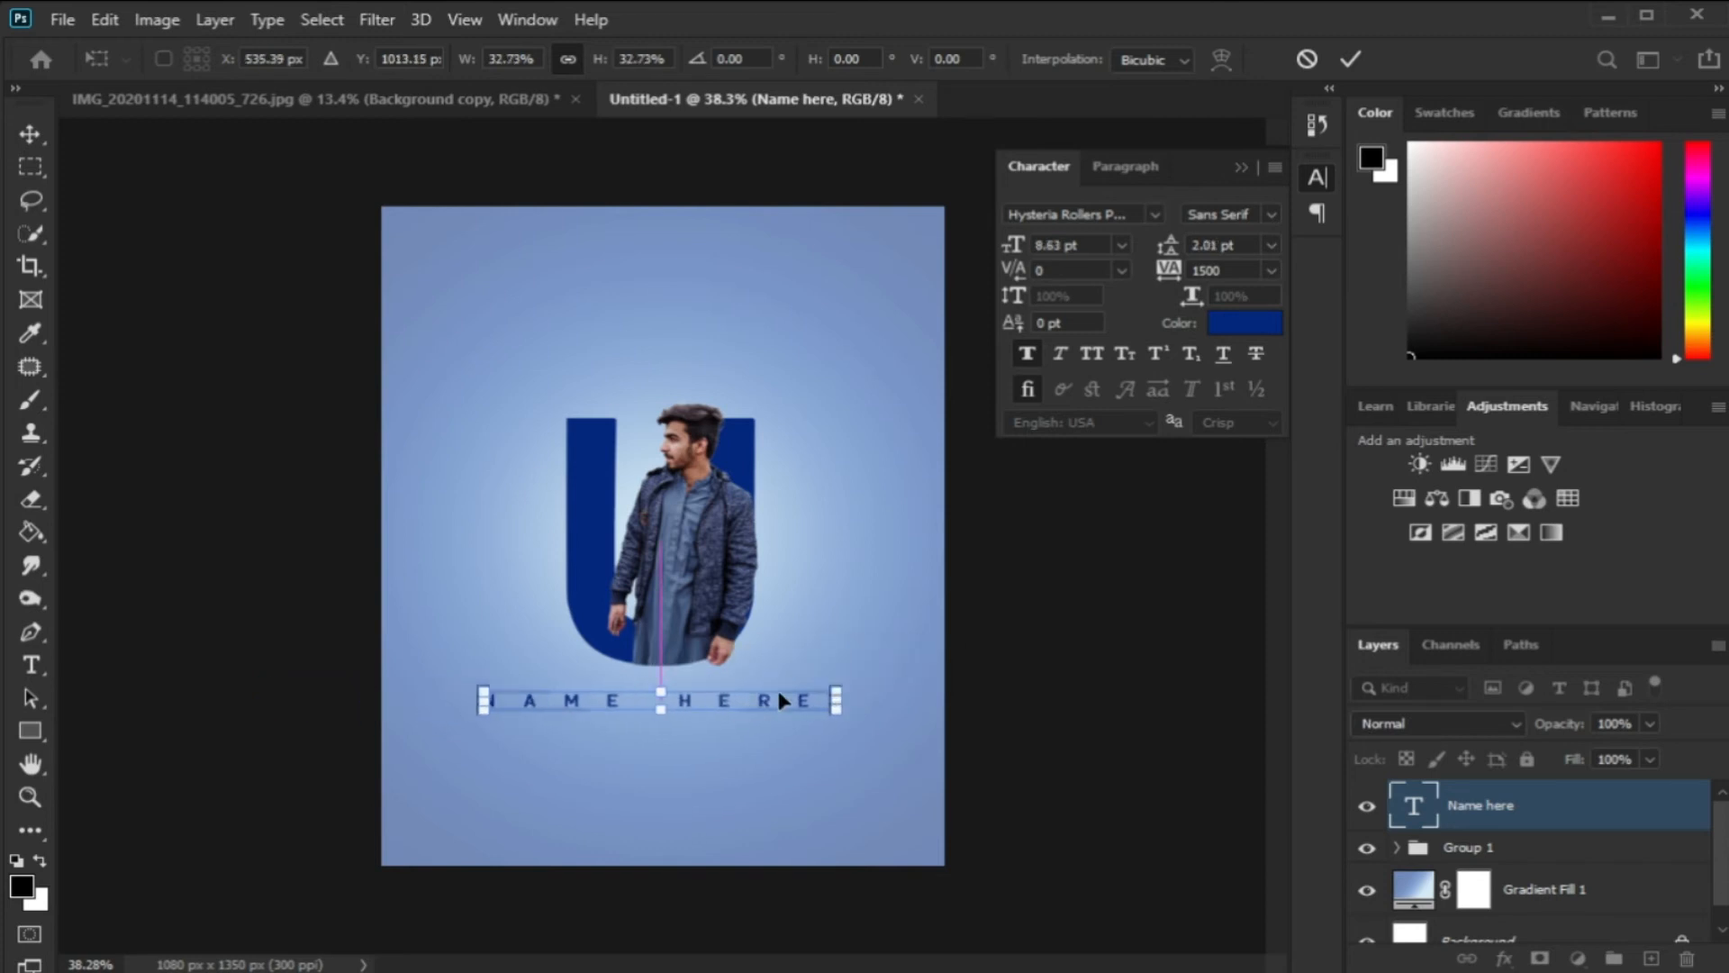
{"action": "left_click", "coordinate": [1350, 58]}
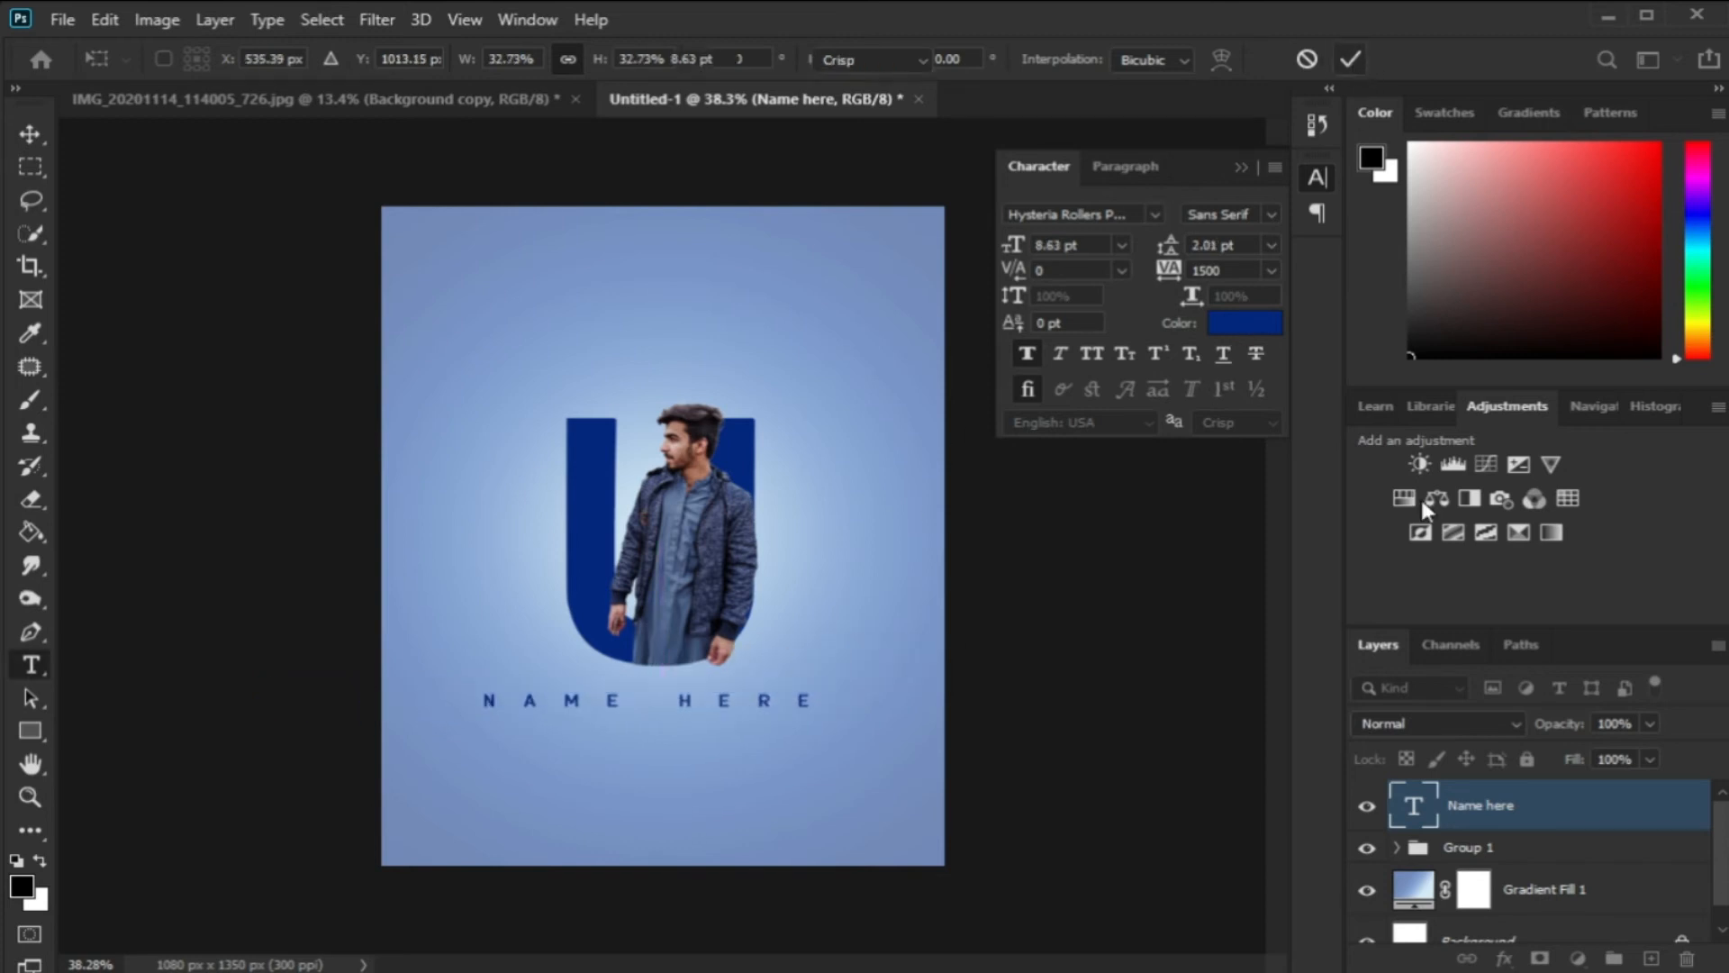
Recolor the NAME HERE text to a muted dark grey-blue
{"action": "double_click", "coordinate": [1413, 805]}
{"action": "left_click", "coordinate": [1246, 322]}
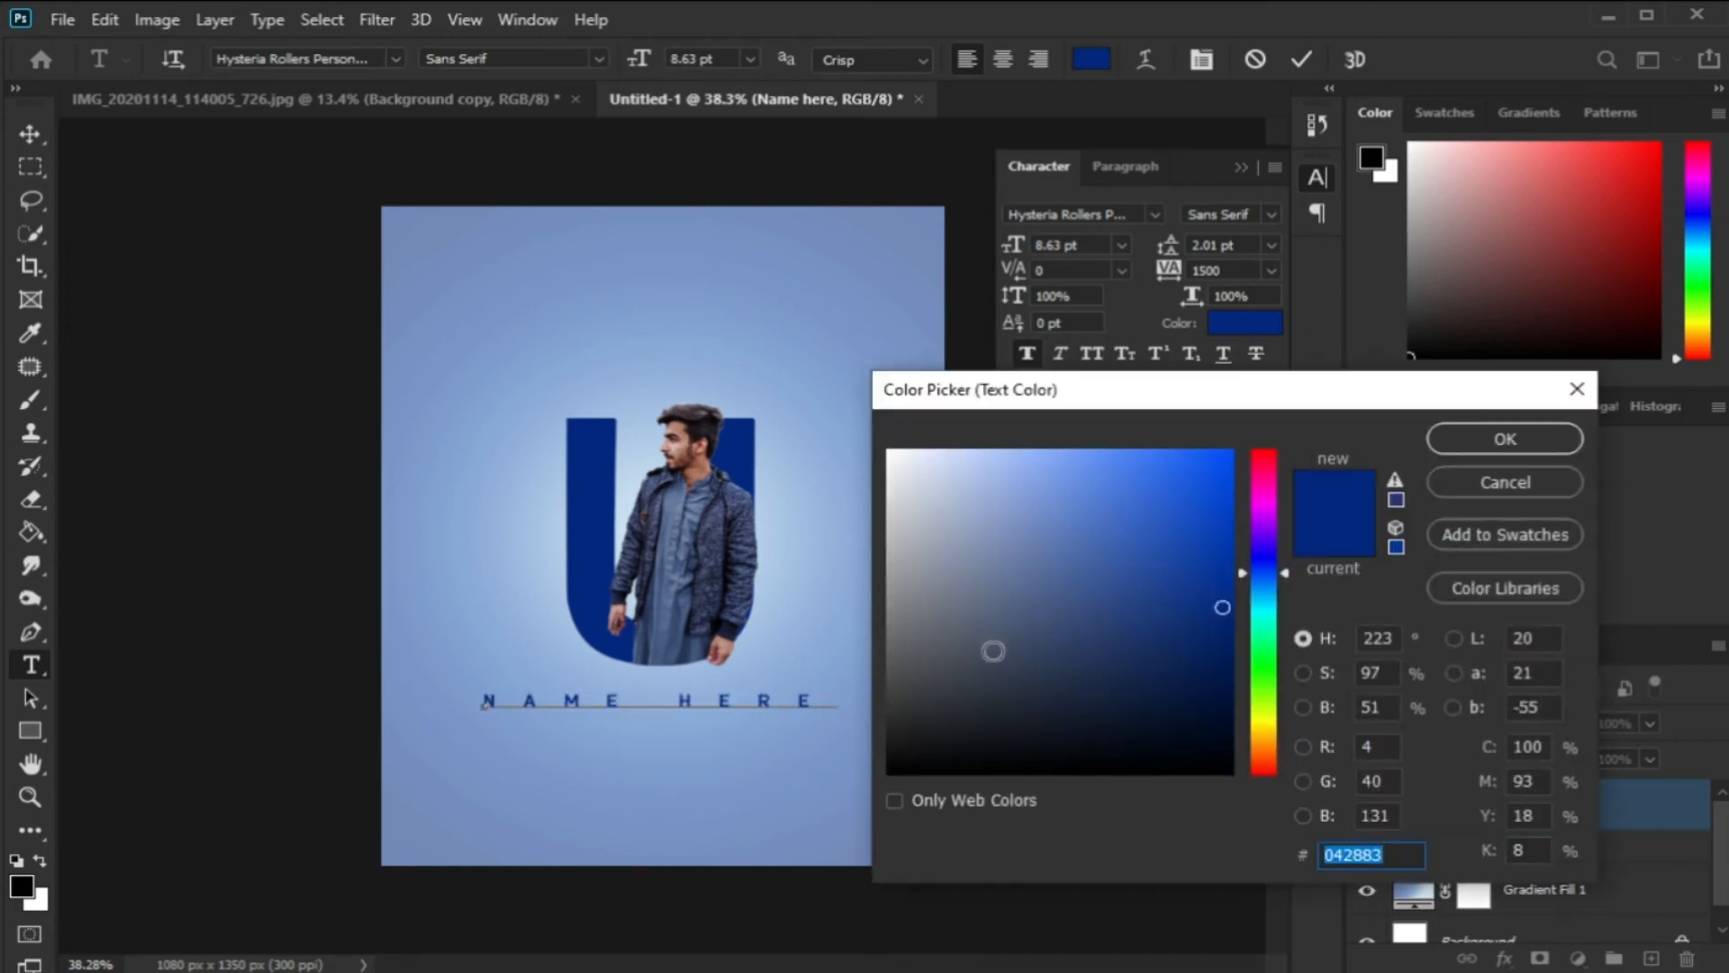
{"action": "left_click", "coordinate": [1020, 655]}
{"action": "left_click", "coordinate": [1502, 440]}
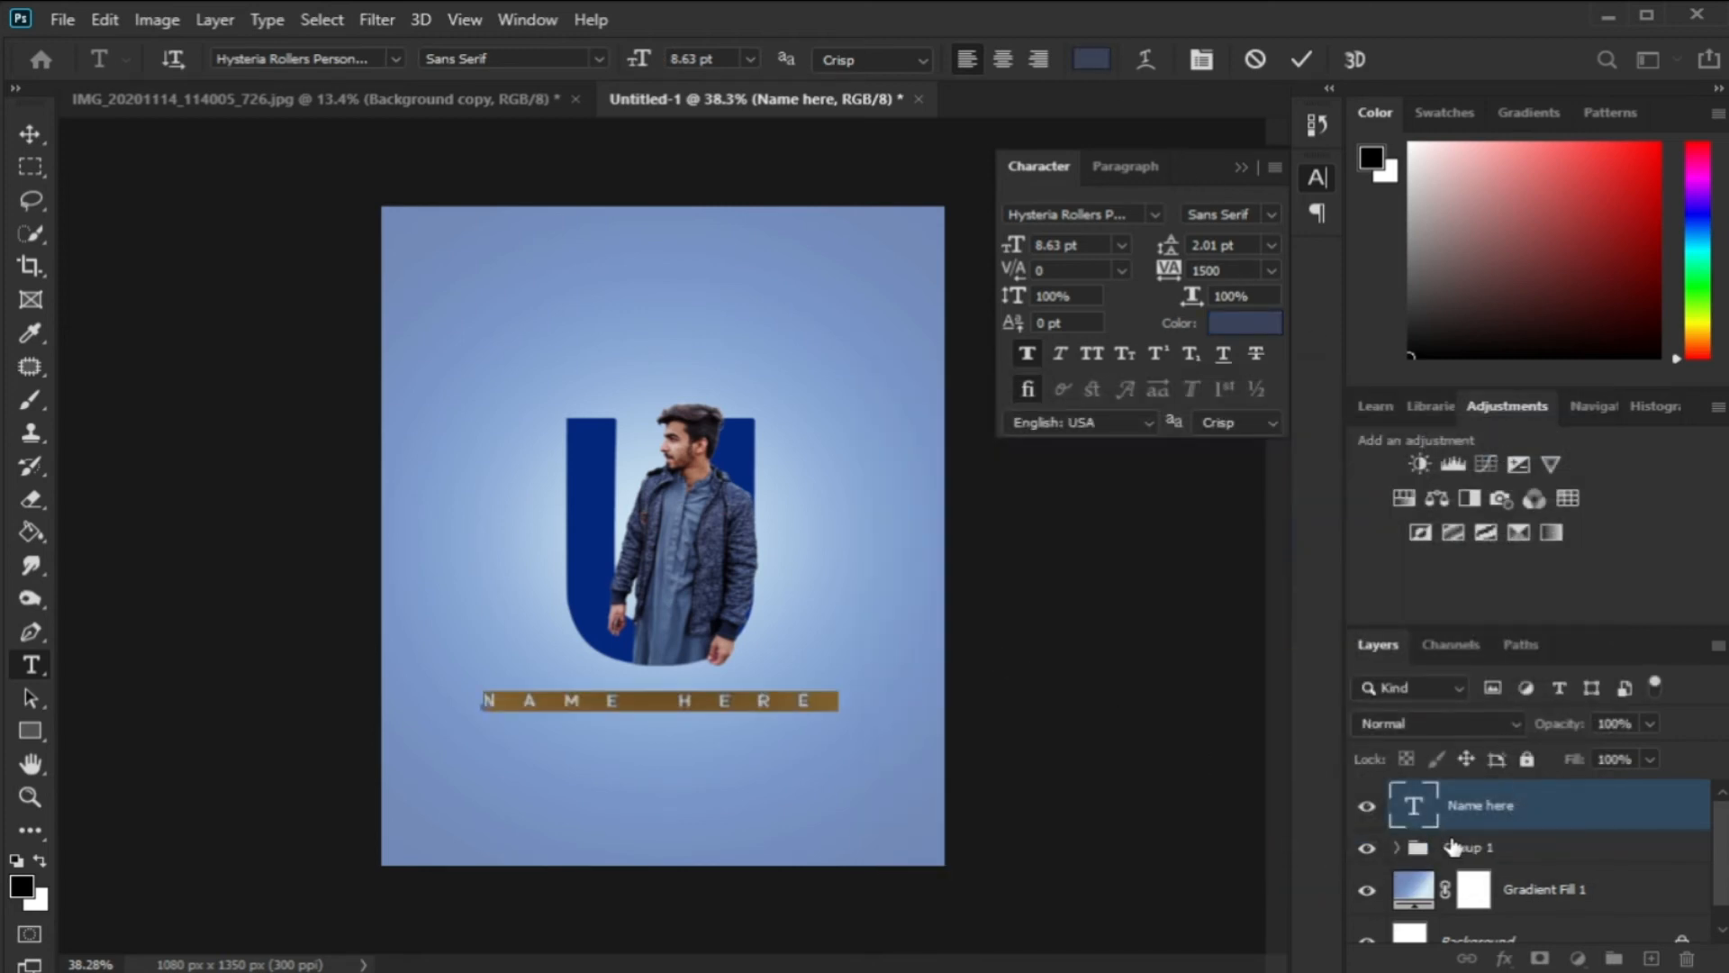
{"action": "left_click", "coordinate": [1299, 60]}
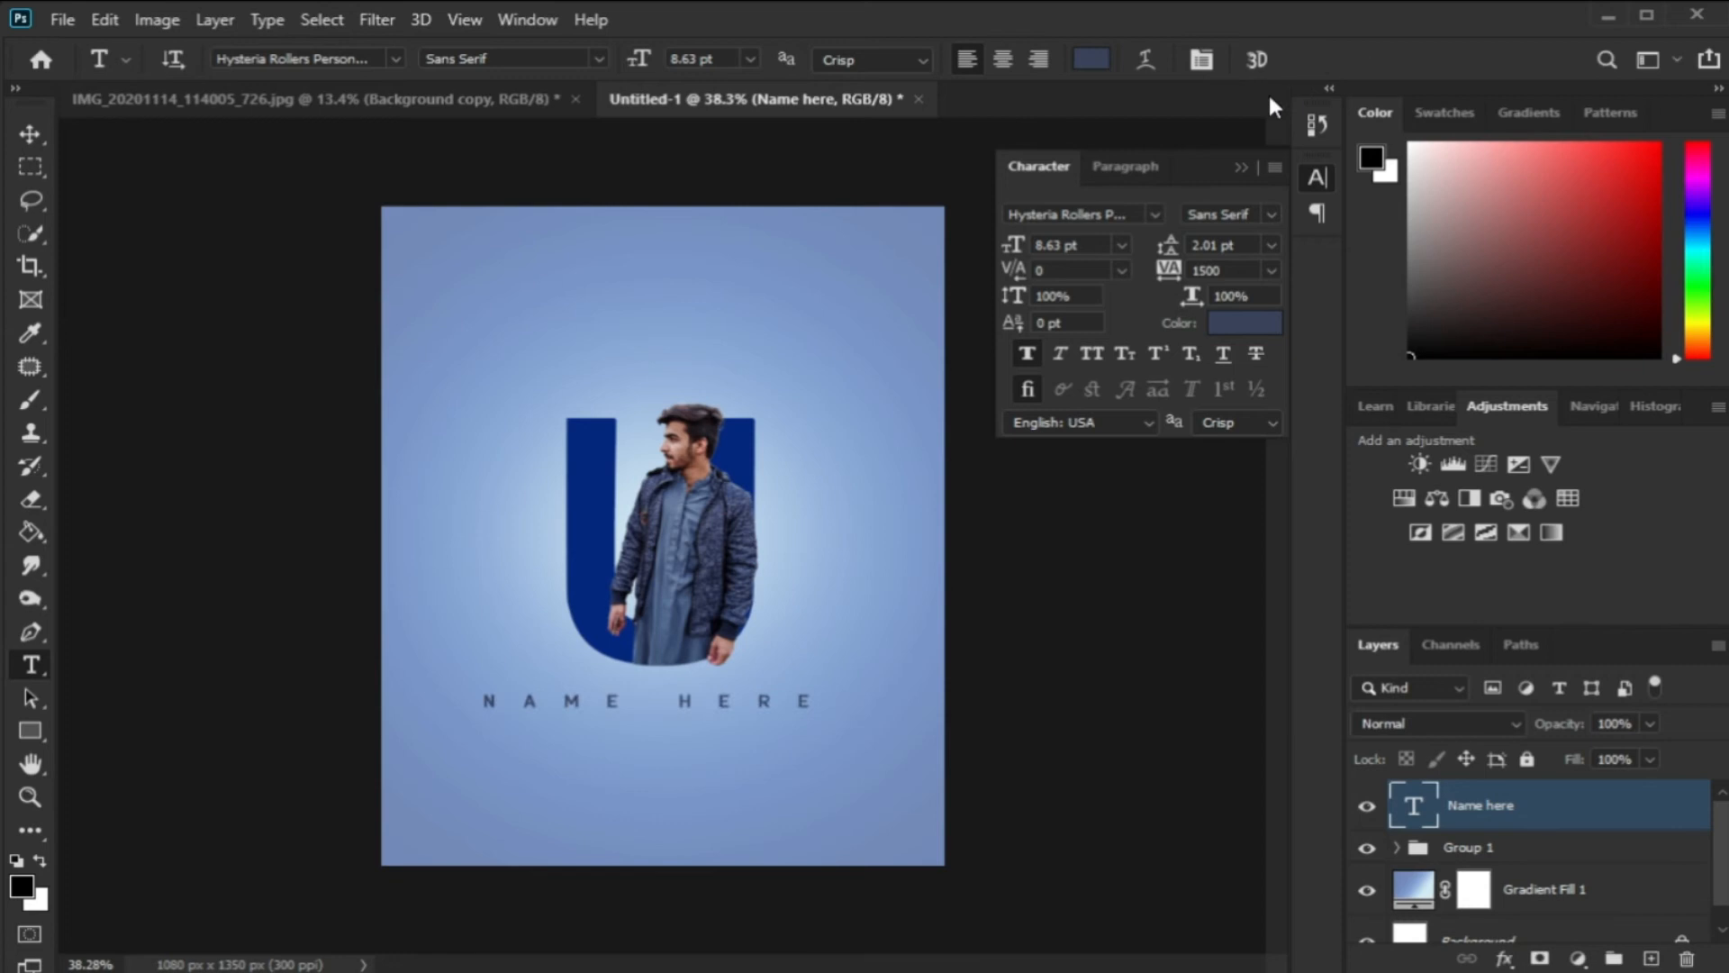
Add a new 60 pt text layer reading "letter" above the U
{"action": "left_click", "coordinate": [538, 348]}
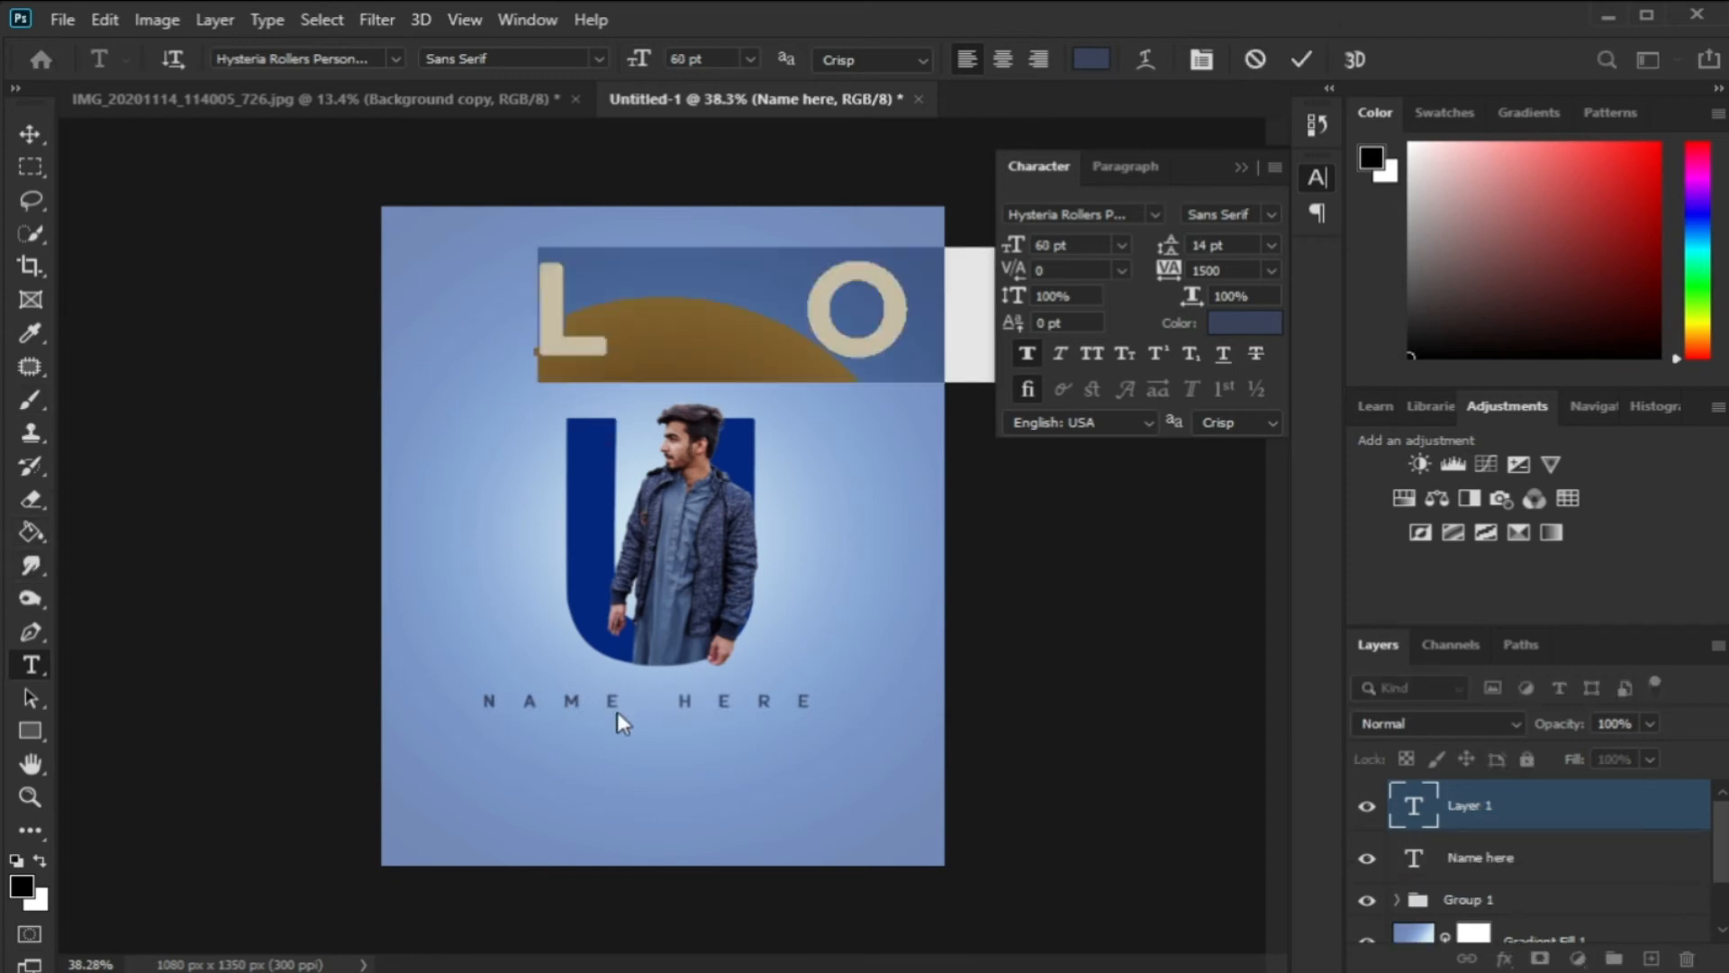
{"action": "type", "text": "LE"}
{"action": "key", "text": "ctrl+Return"}
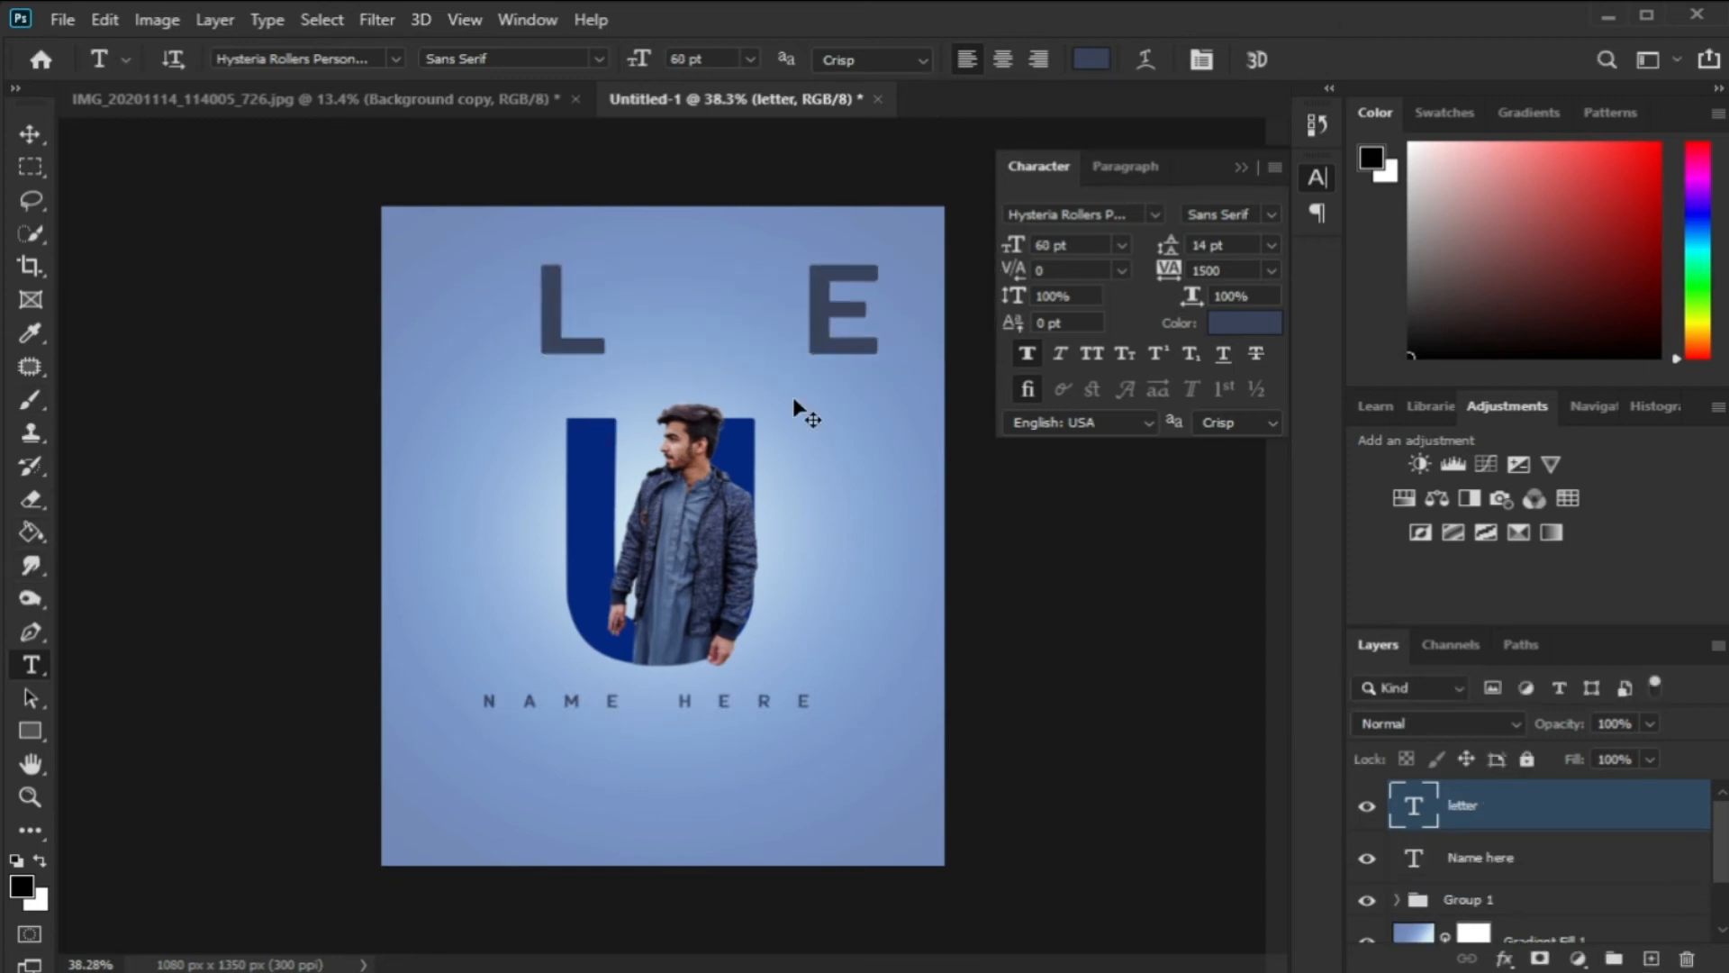
Shrink the LETTER text to about 15.41 pt and position it just above the U
{"action": "key", "text": "ctrl+t"}
{"action": "left_click_drag", "start_coordinate": [838, 324], "coordinate": [455, 474]}
{"action": "left_click_drag", "start_coordinate": [838, 471], "coordinate": [514, 493]}
{"action": "left_click_drag", "start_coordinate": [749, 504], "coordinate": [486, 504]}
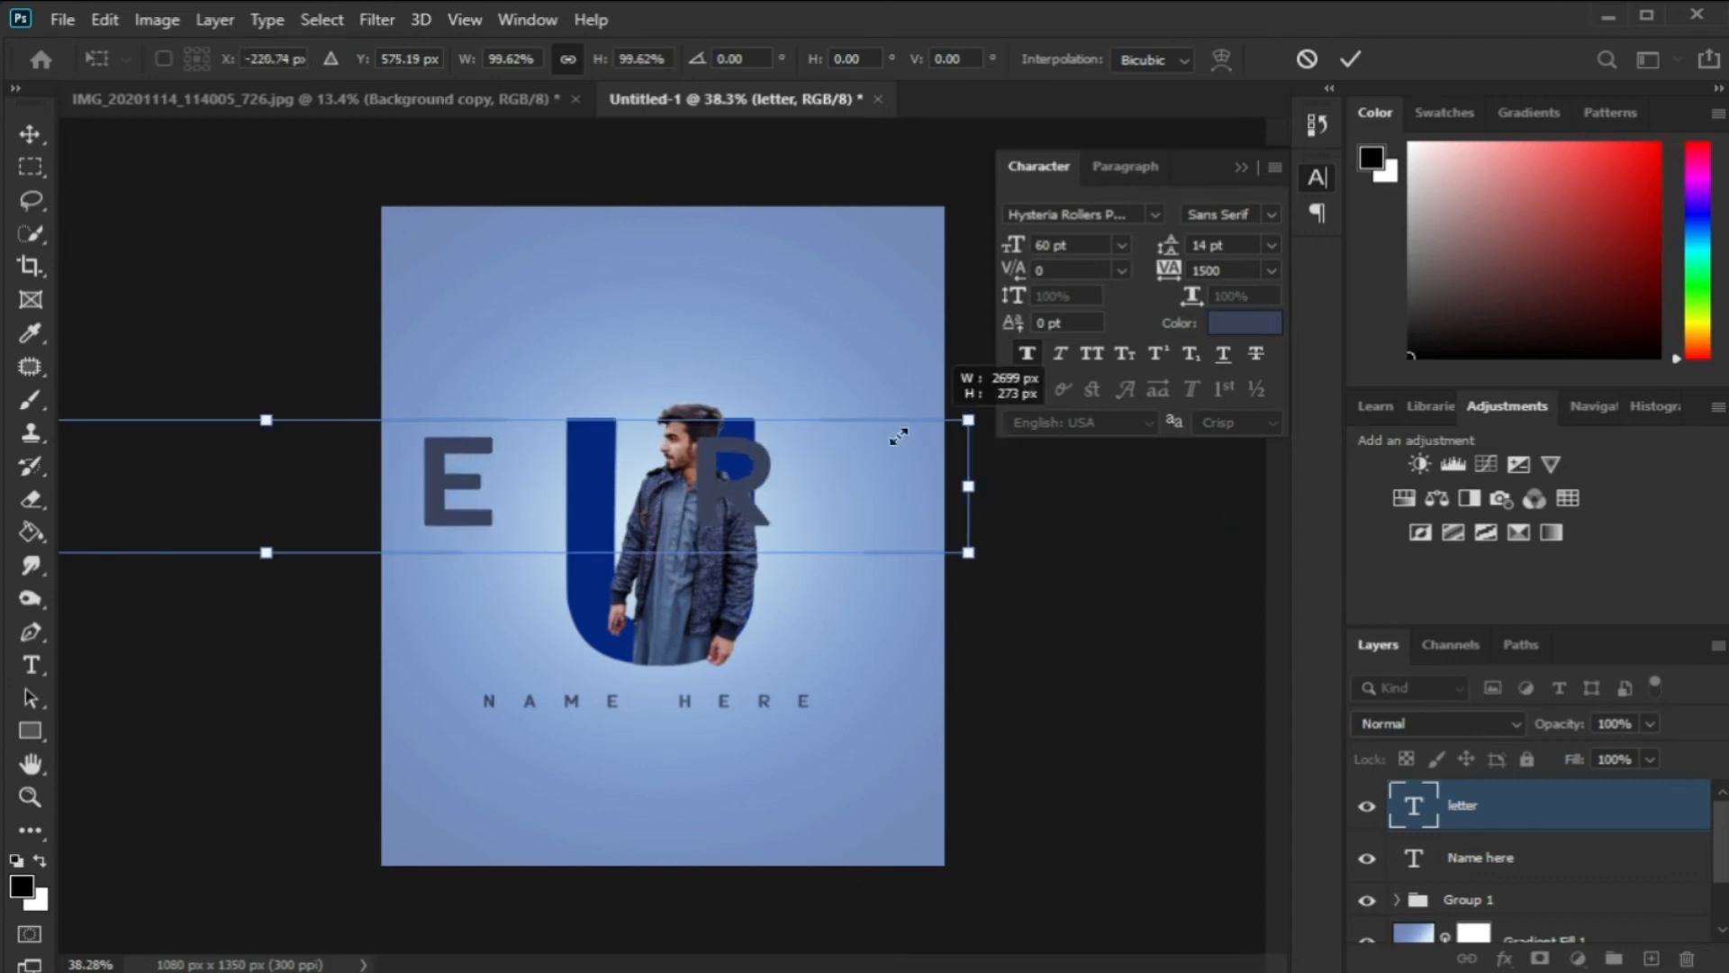
{"action": "left_click_drag", "start_coordinate": [971, 418], "coordinate": [314, 482]}
{"action": "left_click_drag", "start_coordinate": [220, 513], "coordinate": [803, 377]}
{"action": "key", "text": "Return"}
Change the font of the whole LETTER text to Charlemagne Std Bold
{"action": "key", "text": "t"}
{"action": "left_click", "coordinate": [681, 387]}
{"action": "key", "text": "ctrl+a"}
{"action": "left_click", "coordinate": [1196, 60]}
{"action": "left_click", "coordinate": [1196, 59]}
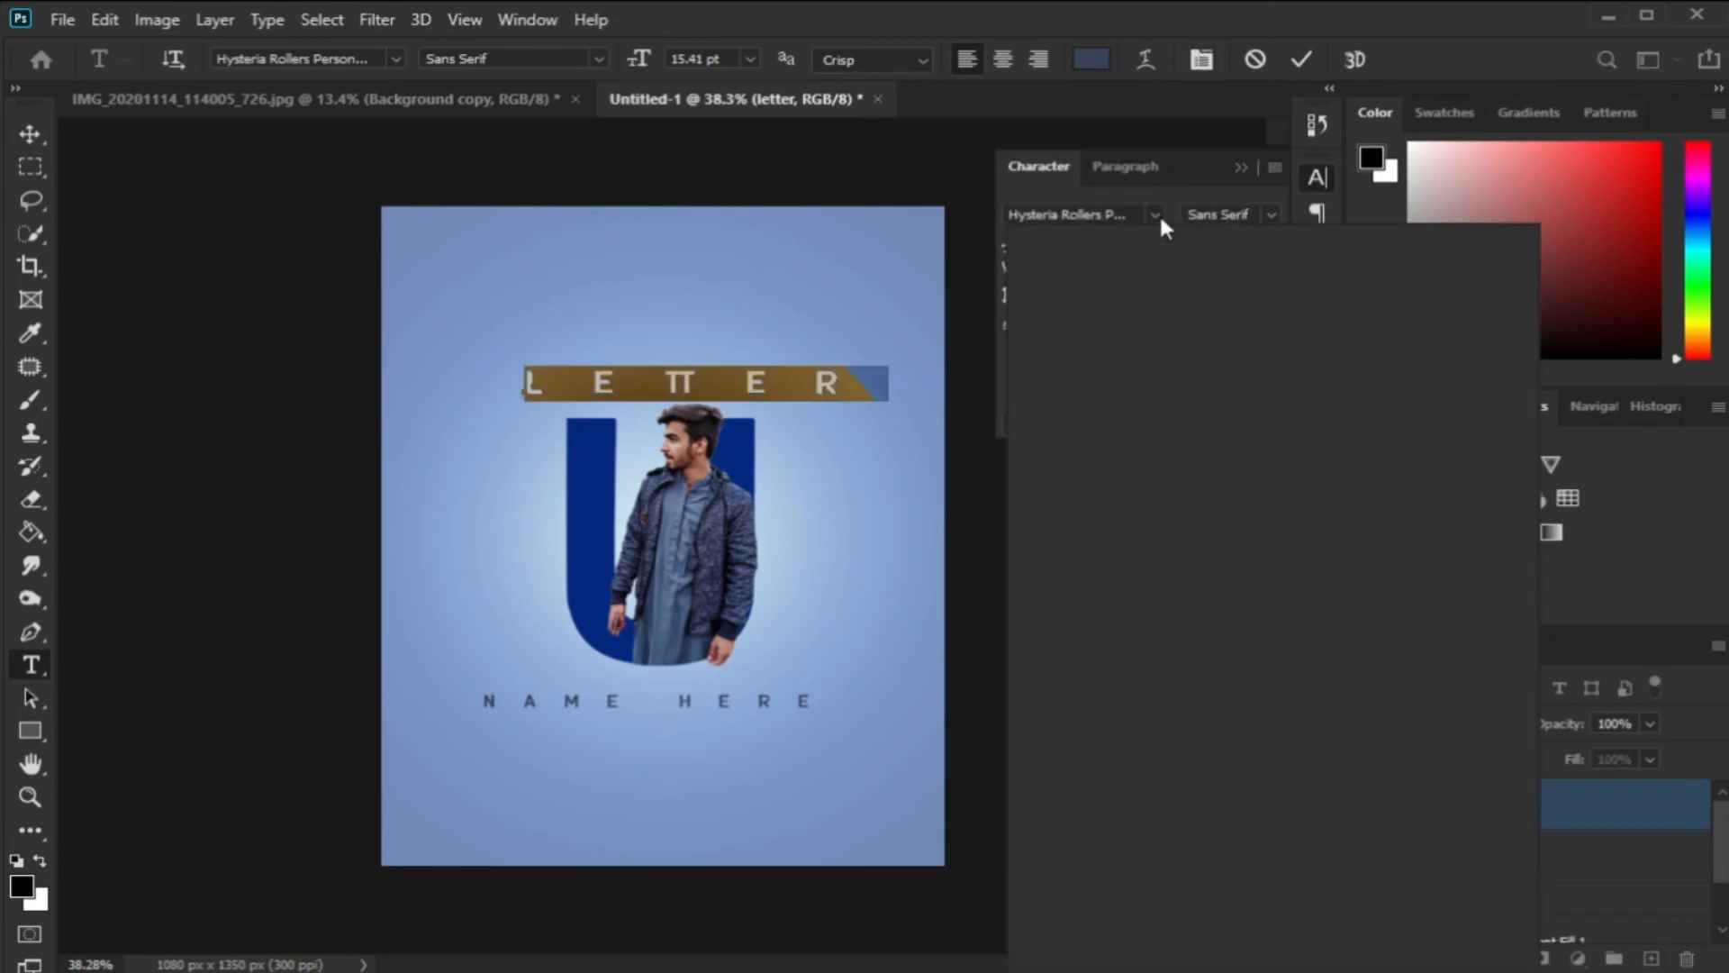
{"action": "left_click", "coordinate": [1156, 213]}
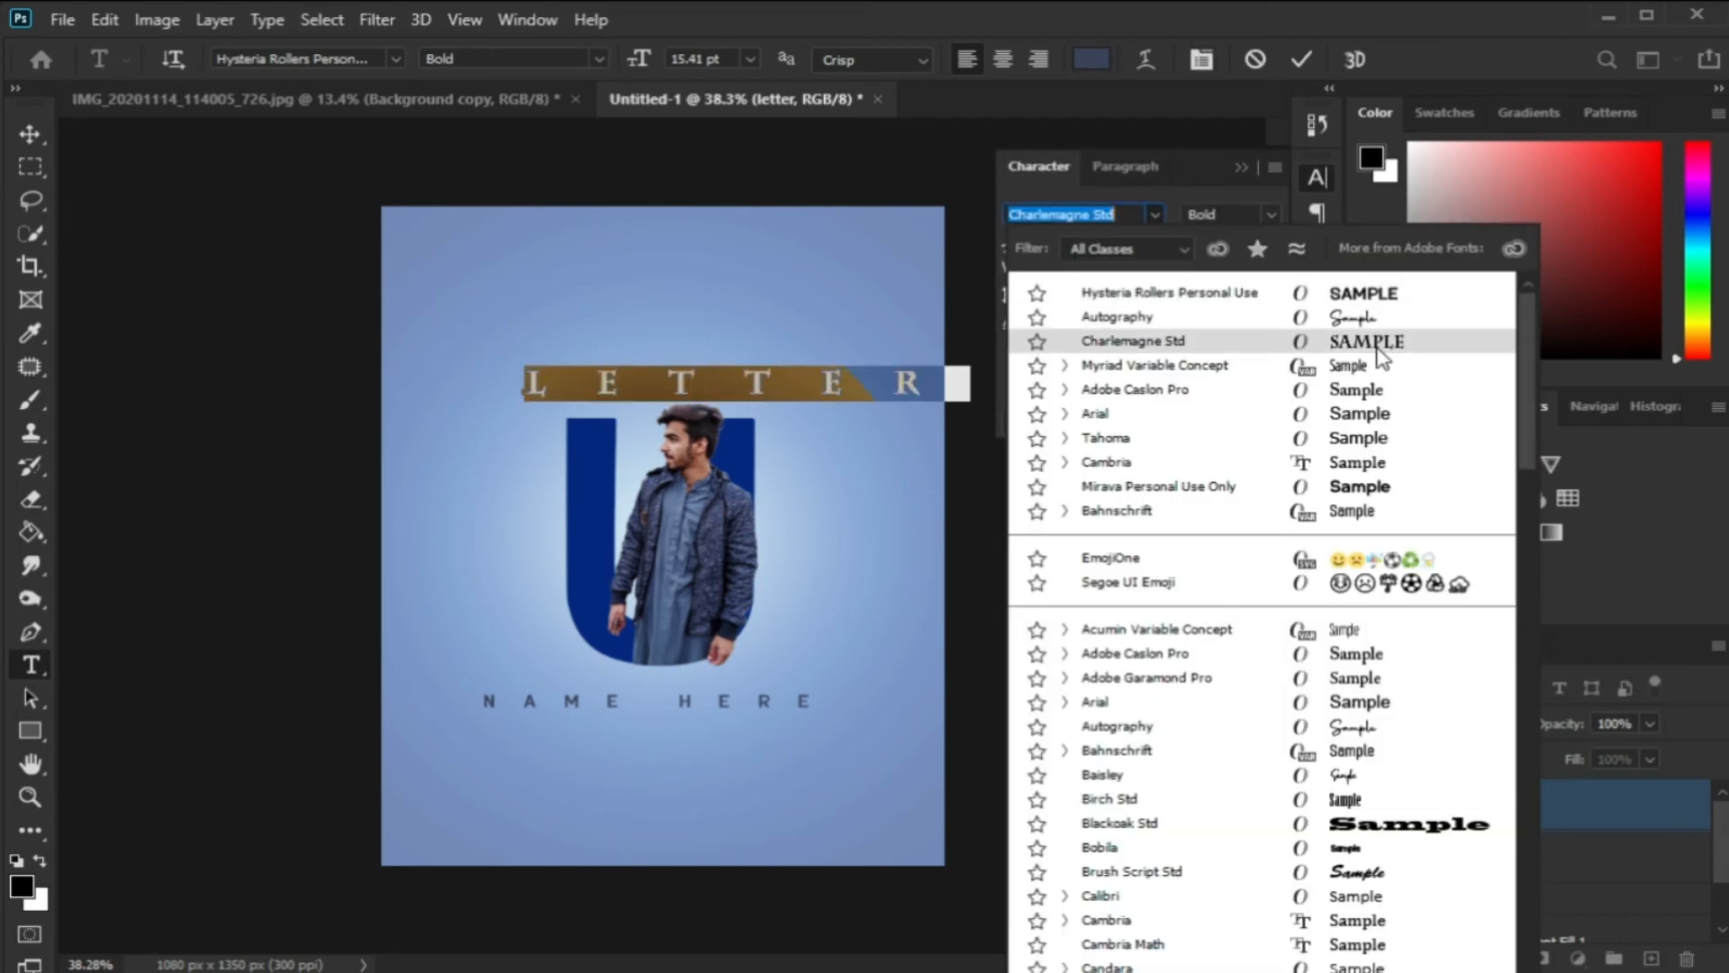
{"action": "left_click", "coordinate": [1378, 348]}
Scale the LETTER text down to about 9.18 pt and centre it above the U
{"action": "key", "text": "ctrl+t"}
{"action": "left_click_drag", "start_coordinate": [945, 382], "coordinate": [680, 373]}
{"action": "left_click", "coordinate": [1347, 62]}
{"action": "left_click", "coordinate": [30, 134]}
Change the text colour of the large letter U to a slightly brighter blue, #092f8e
{"action": "scroll", "coordinate": [663, 536], "scroll_direction": "down", "scroll_amount": 2}
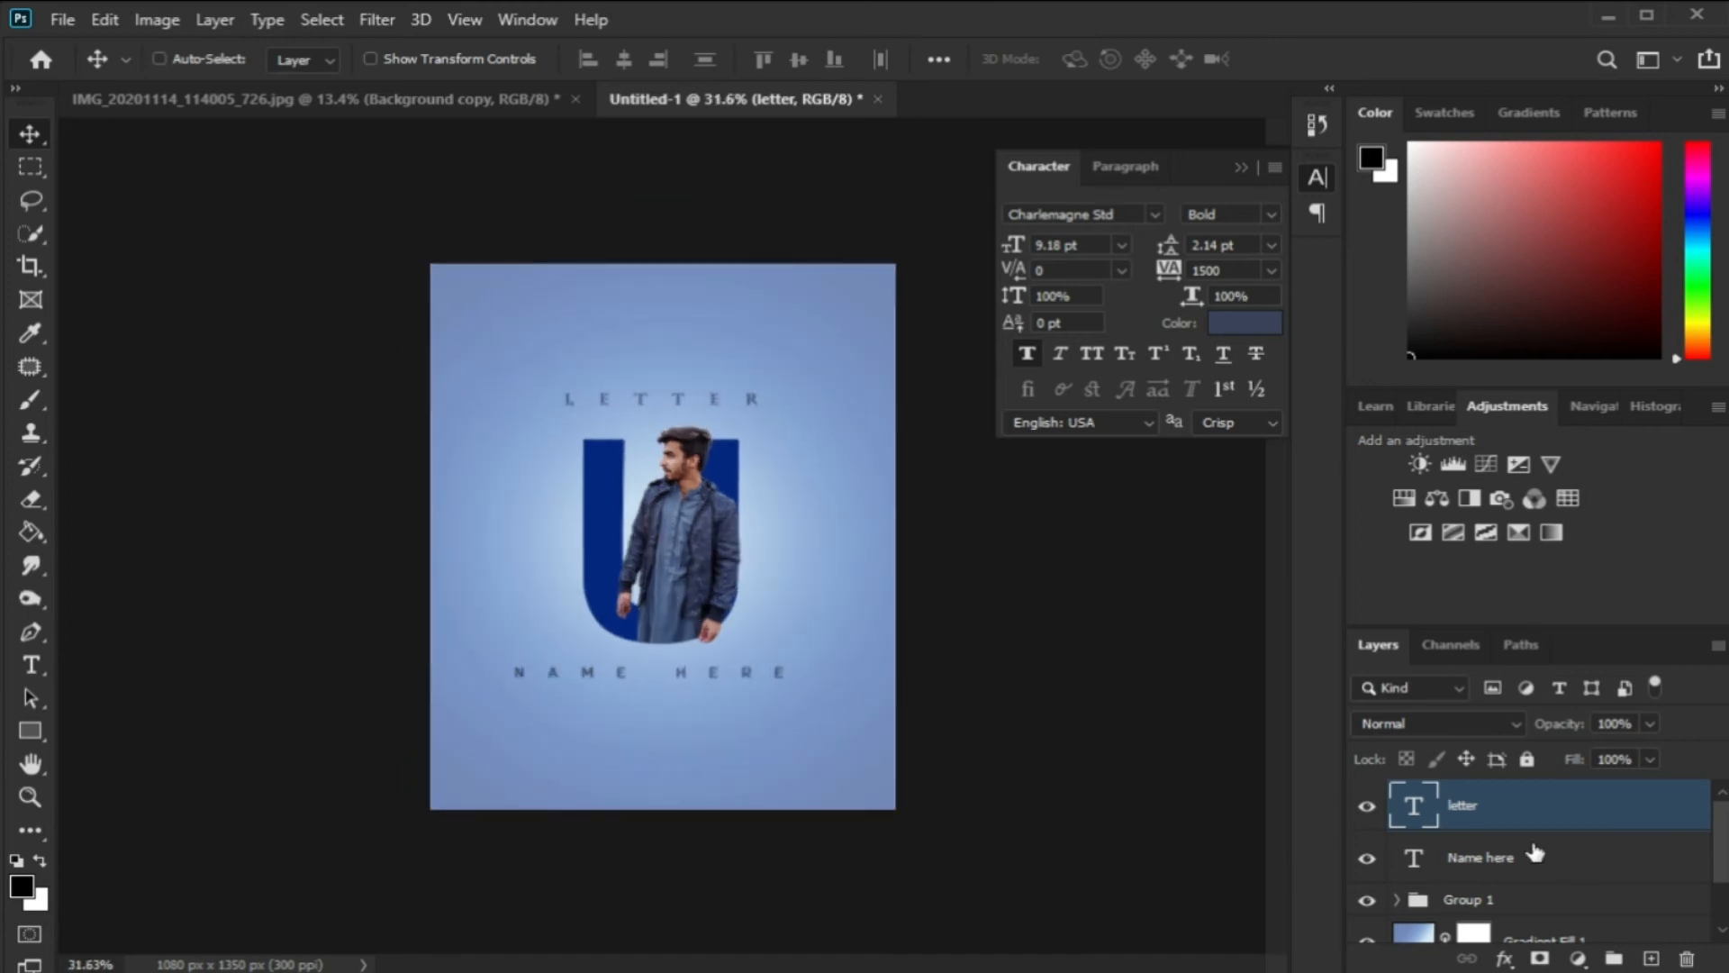
{"action": "scroll", "coordinate": [1519, 863], "scroll_direction": "down", "scroll_amount": 1}
{"action": "left_click", "coordinate": [1396, 863]}
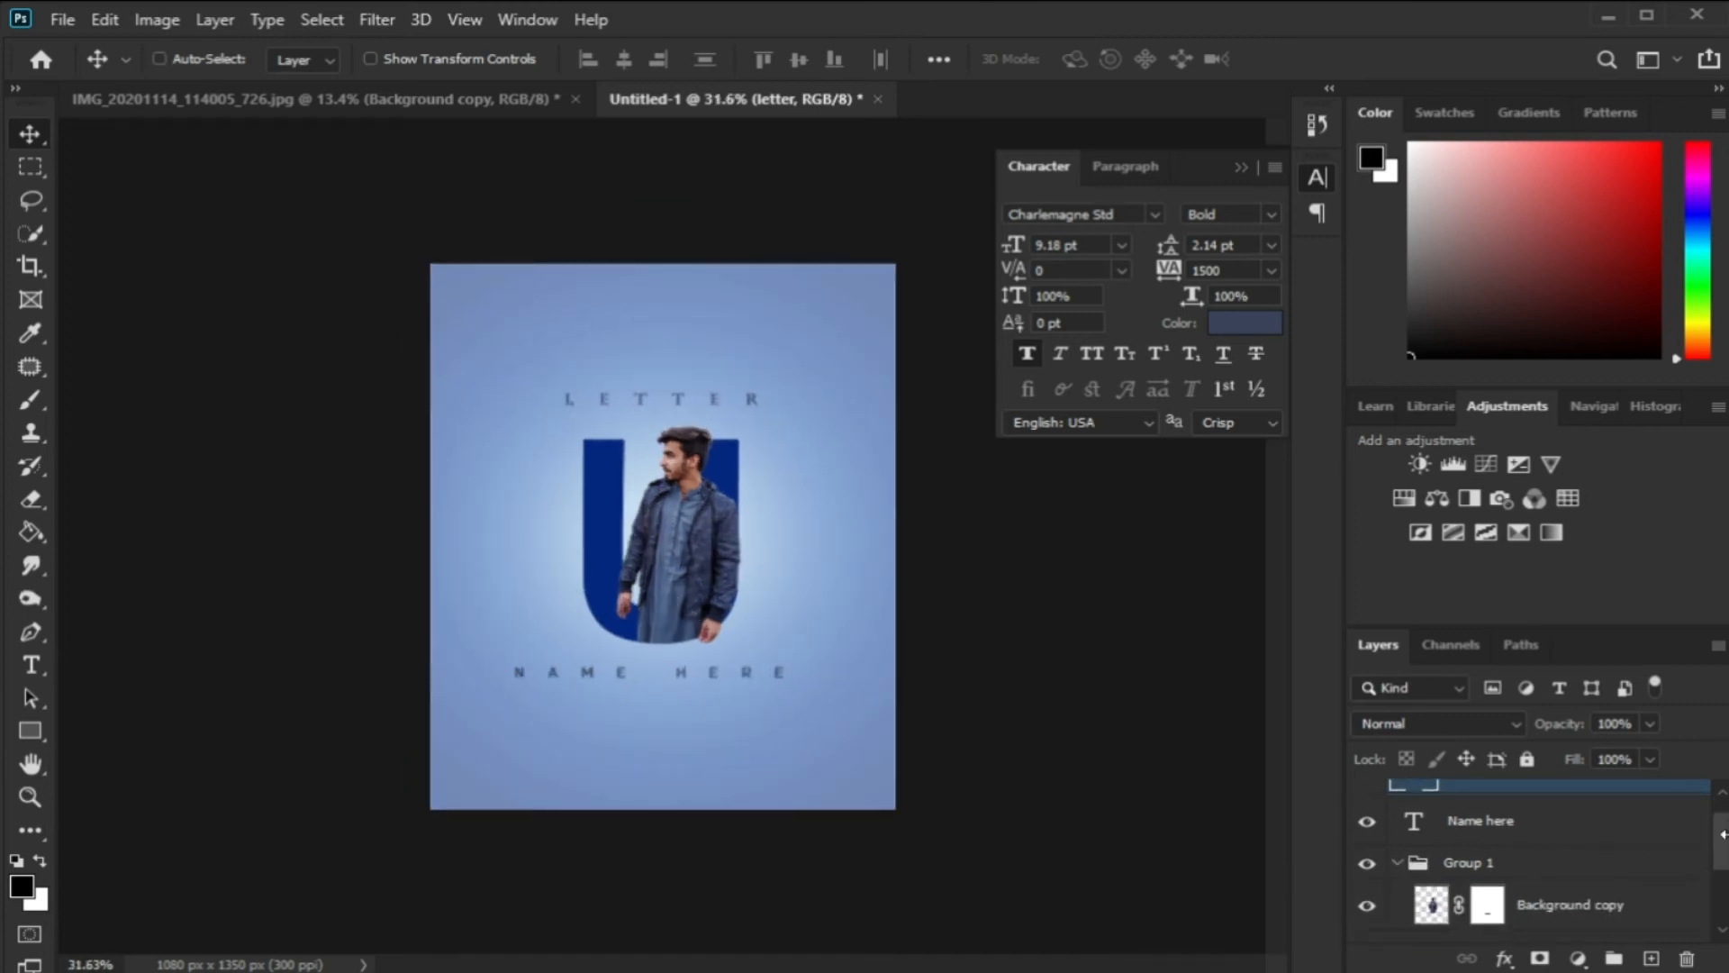
{"action": "scroll", "coordinate": [1531, 856], "scroll_direction": "down", "scroll_amount": 1}
{"action": "double_click", "coordinate": [1435, 853]}
{"action": "left_click", "coordinate": [1245, 322]}
{"action": "left_click_drag", "start_coordinate": [1219, 513], "coordinate": [1211, 585]}
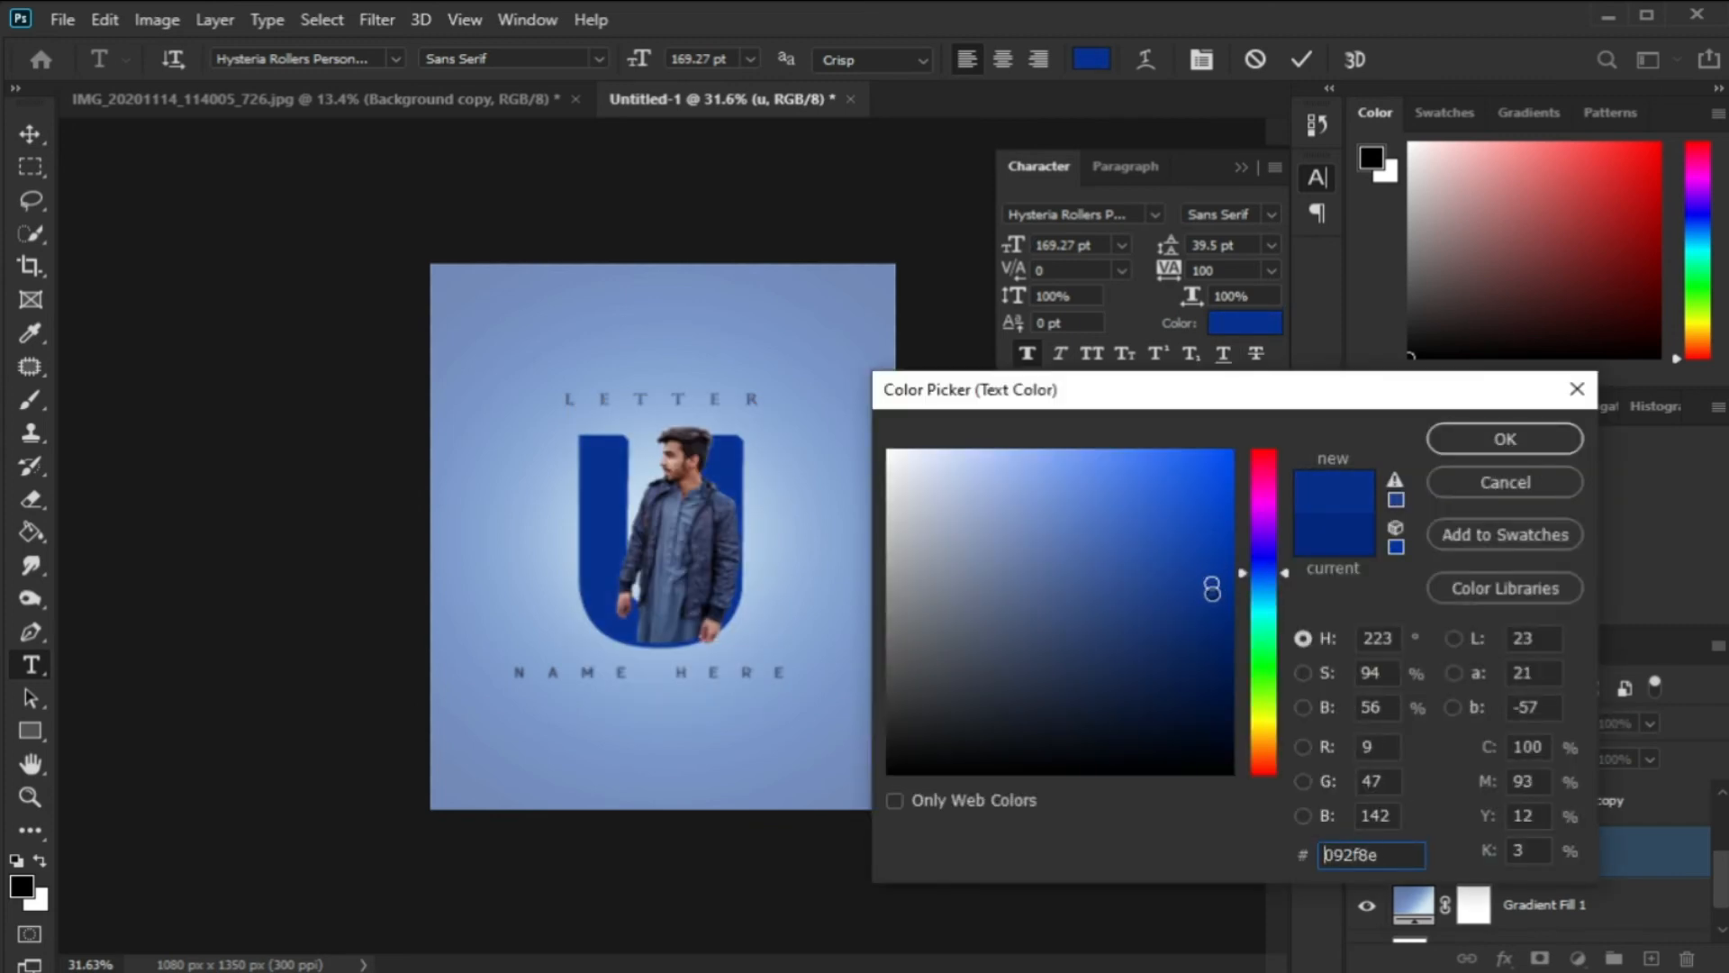
{"action": "left_click", "coordinate": [1493, 441]}
{"action": "scroll", "coordinate": [1160, 98], "scroll_direction": "up", "scroll_amount": 1}
{"action": "left_click", "coordinate": [1300, 60]}
{"action": "key", "text": "v"}
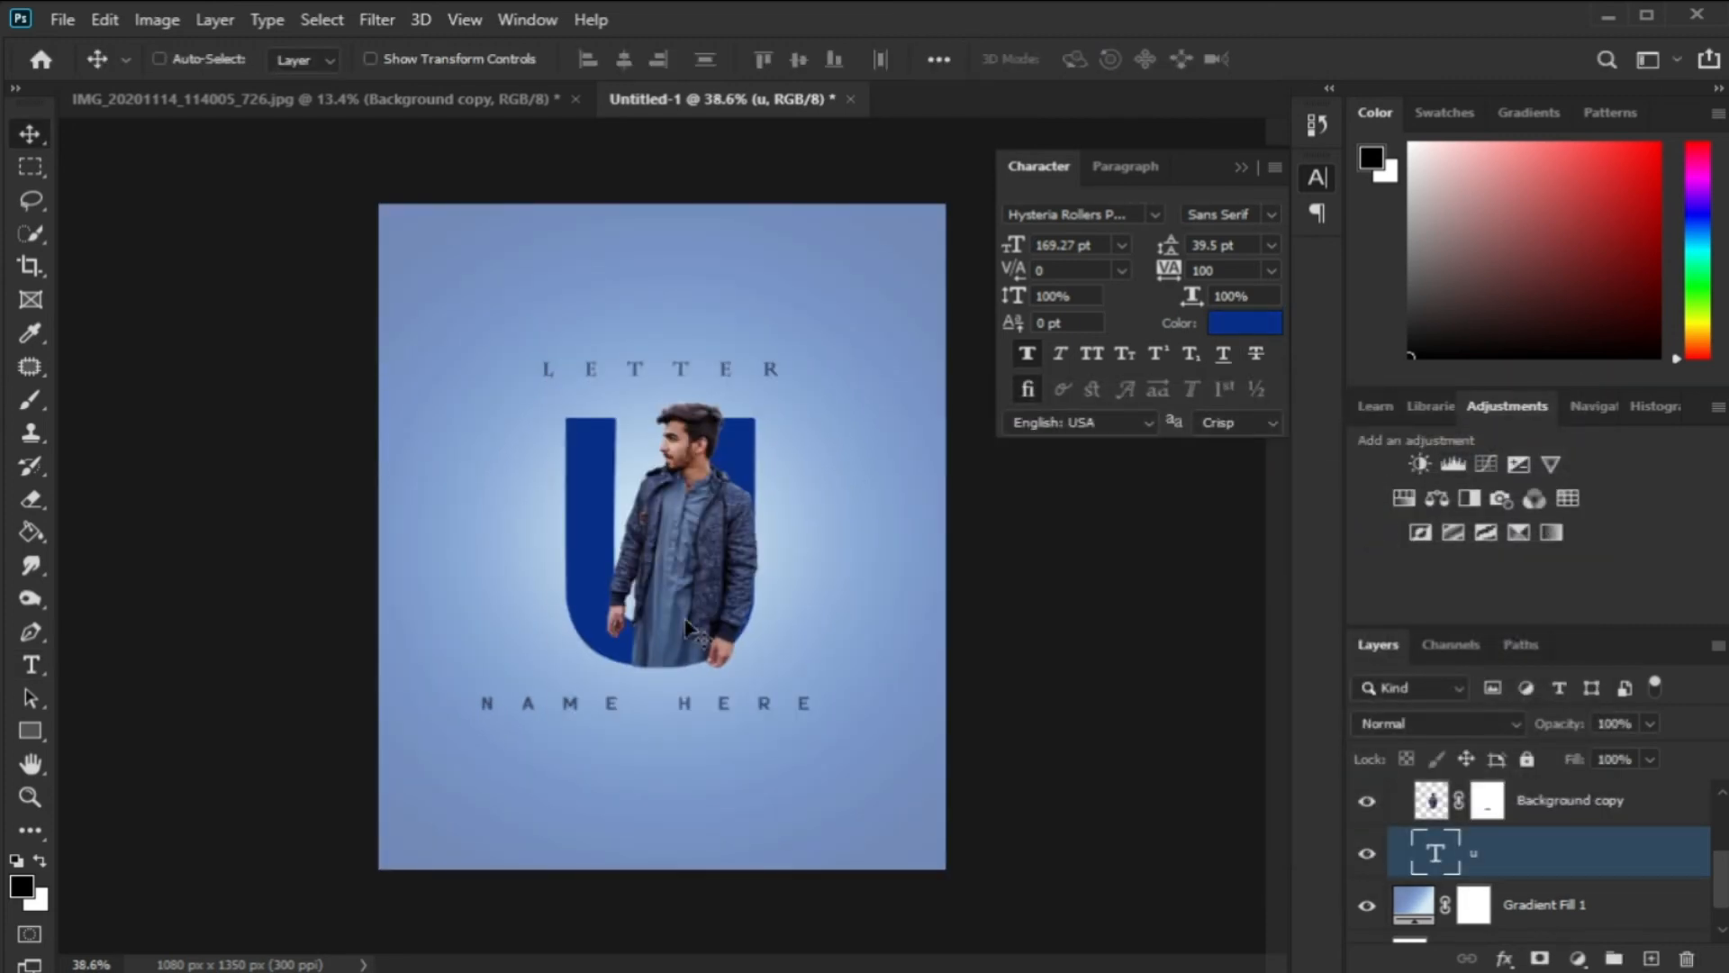
Convert the man cutout layer and the U text layer together into one smart object inside Group 1
{"action": "scroll", "coordinate": [695, 626], "scroll_direction": "up", "scroll_amount": 1}
{"action": "right_click", "coordinate": [1574, 811]}
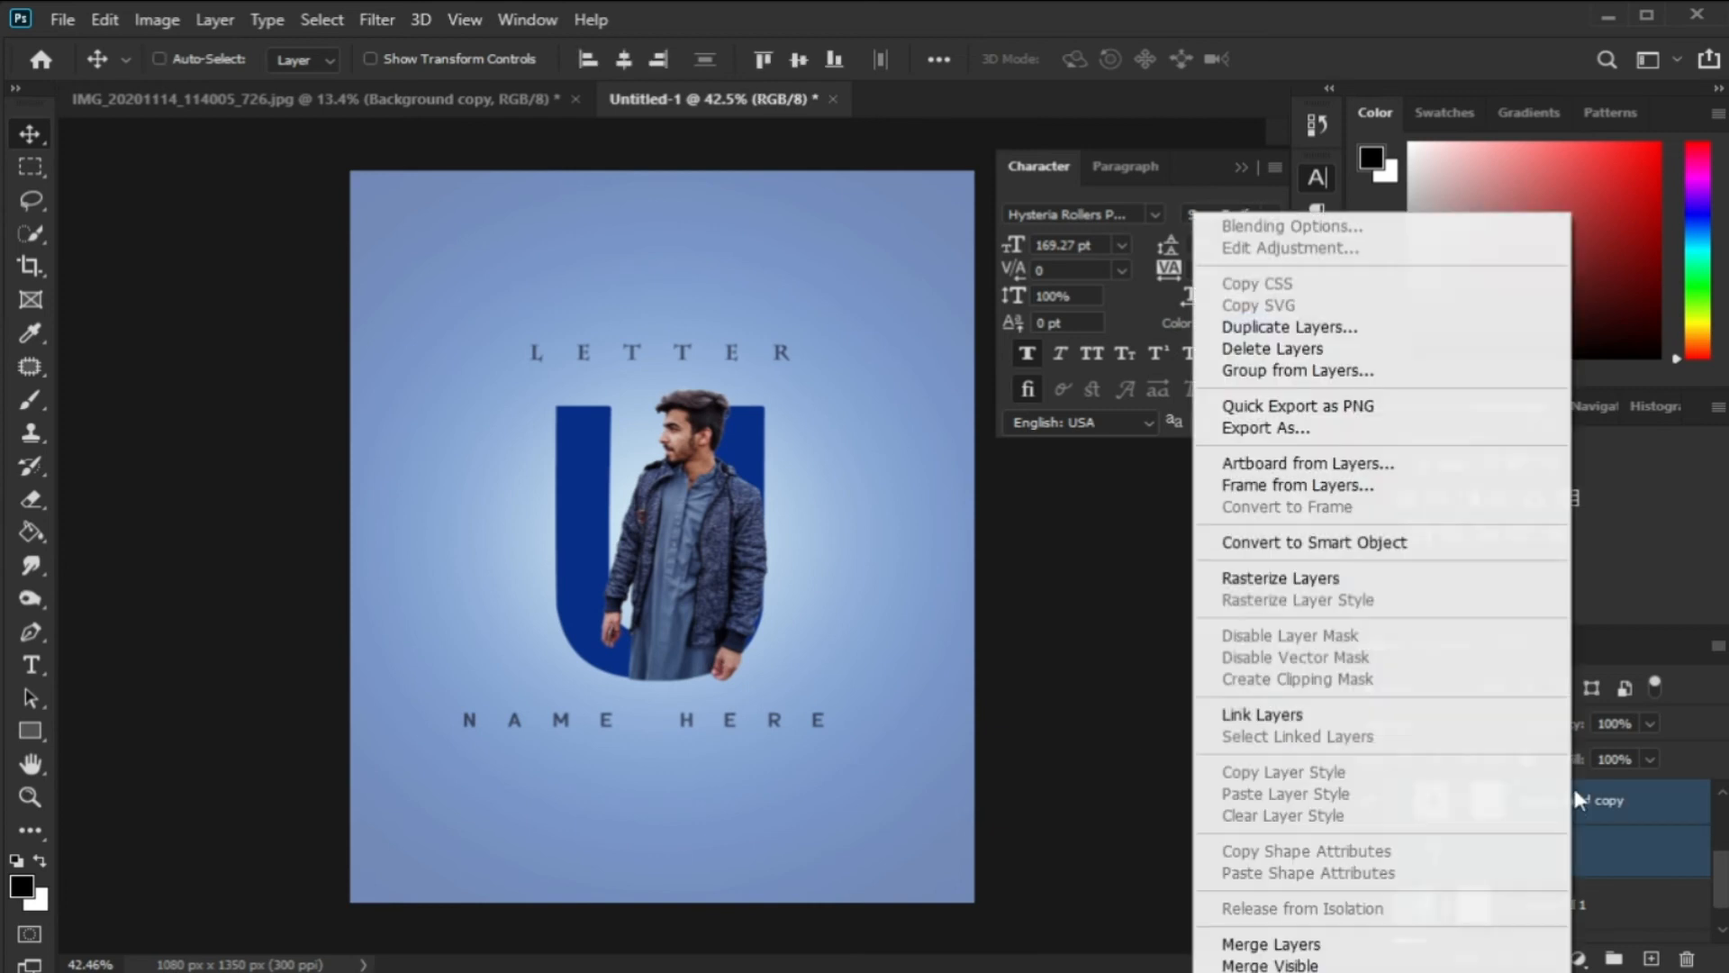
{"action": "left_click", "coordinate": [1459, 551]}
{"action": "left_click", "coordinate": [1512, 824]}
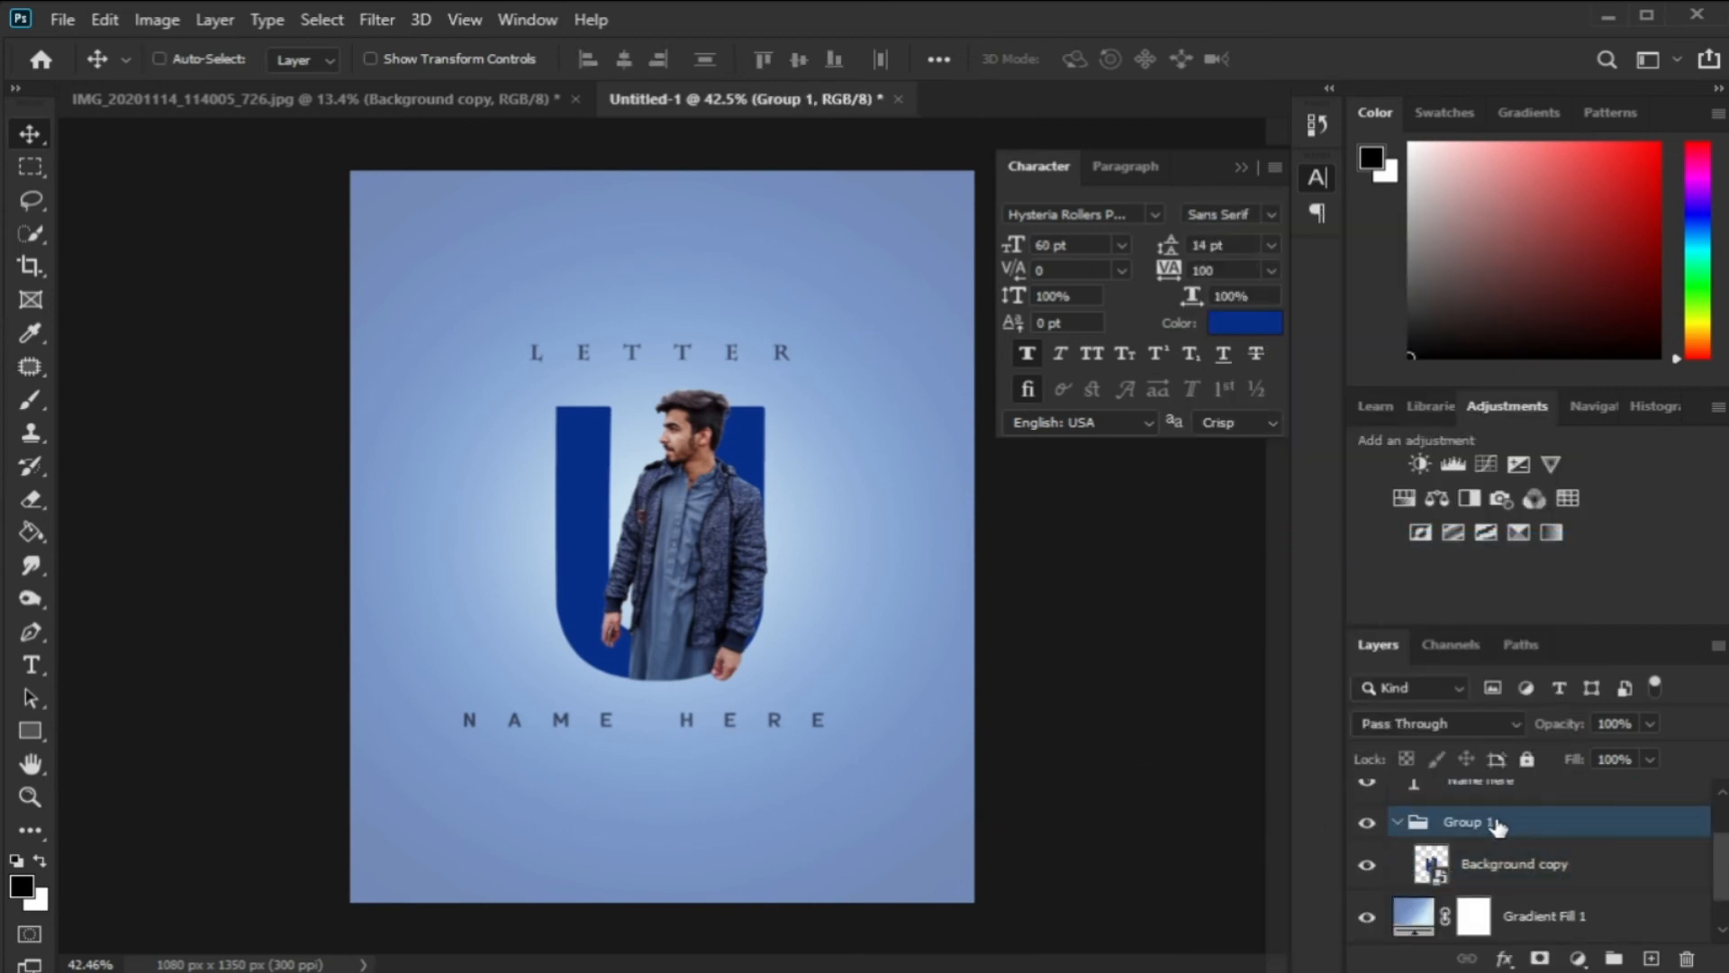
{"action": "right_click", "coordinate": [1518, 860]}
{"action": "key", "text": "Escape"}
{"action": "scroll", "coordinate": [605, 554], "scroll_direction": "down", "scroll_amount": 5}
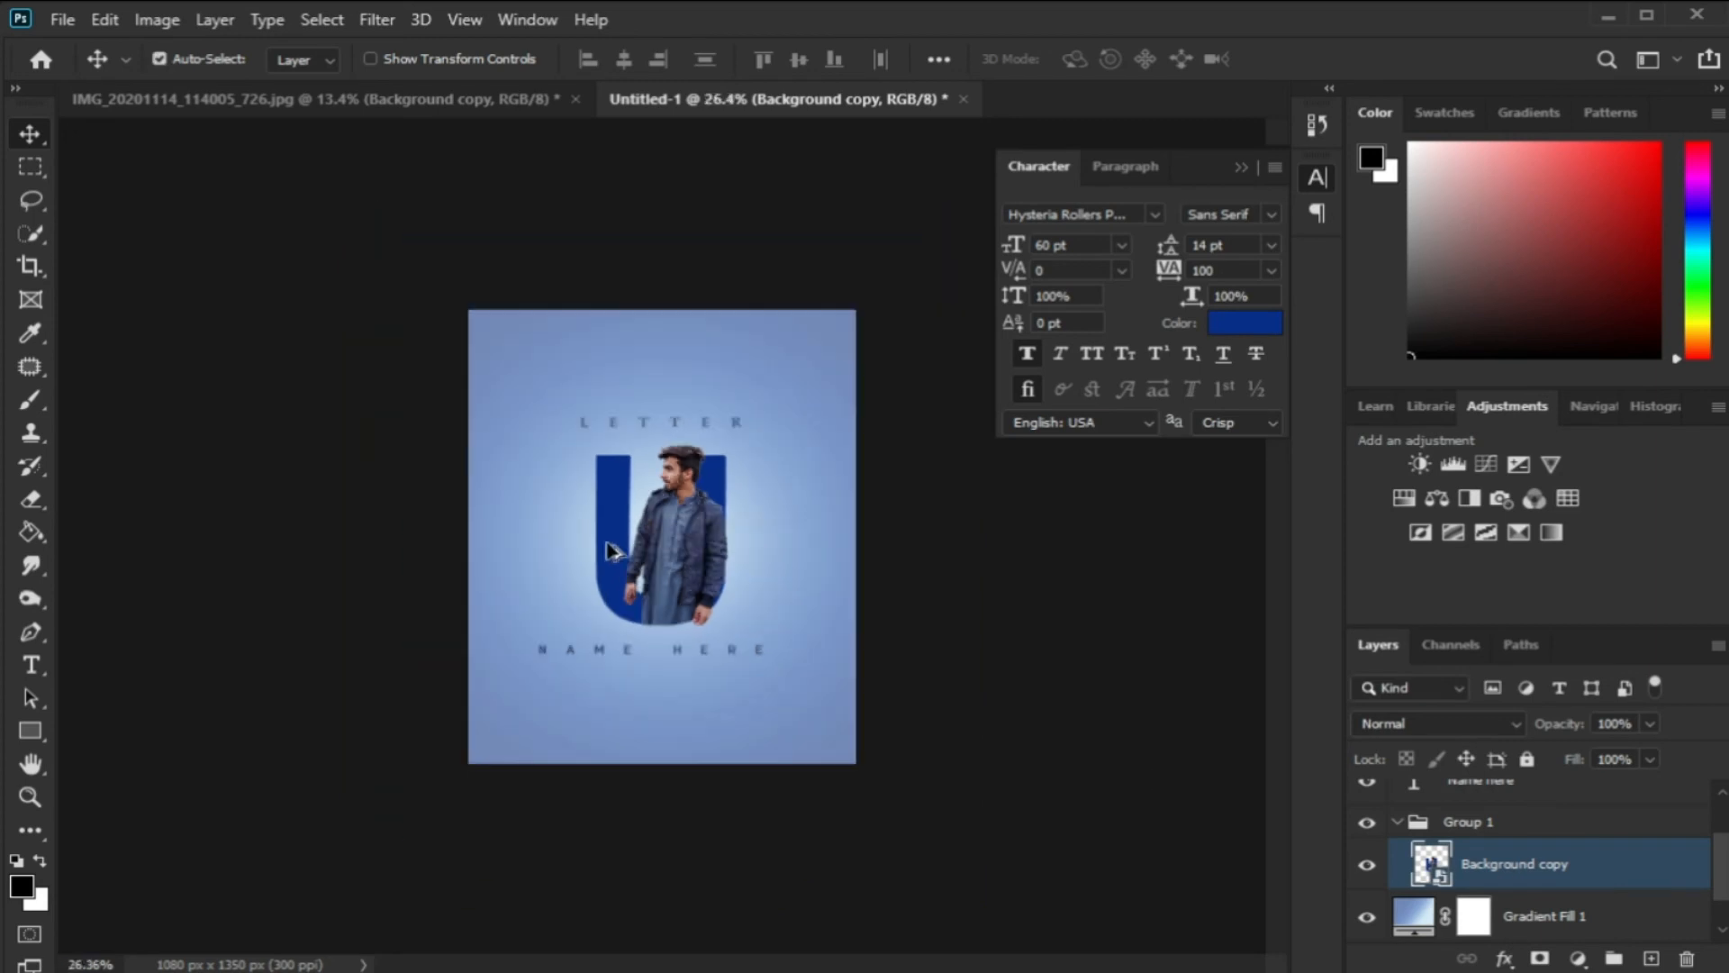
Group the "letter" and "Name here" text layers together
{"action": "scroll", "coordinate": [1468, 833], "scroll_direction": "up", "scroll_amount": 2}
{"action": "left_click", "coordinate": [1477, 815]}
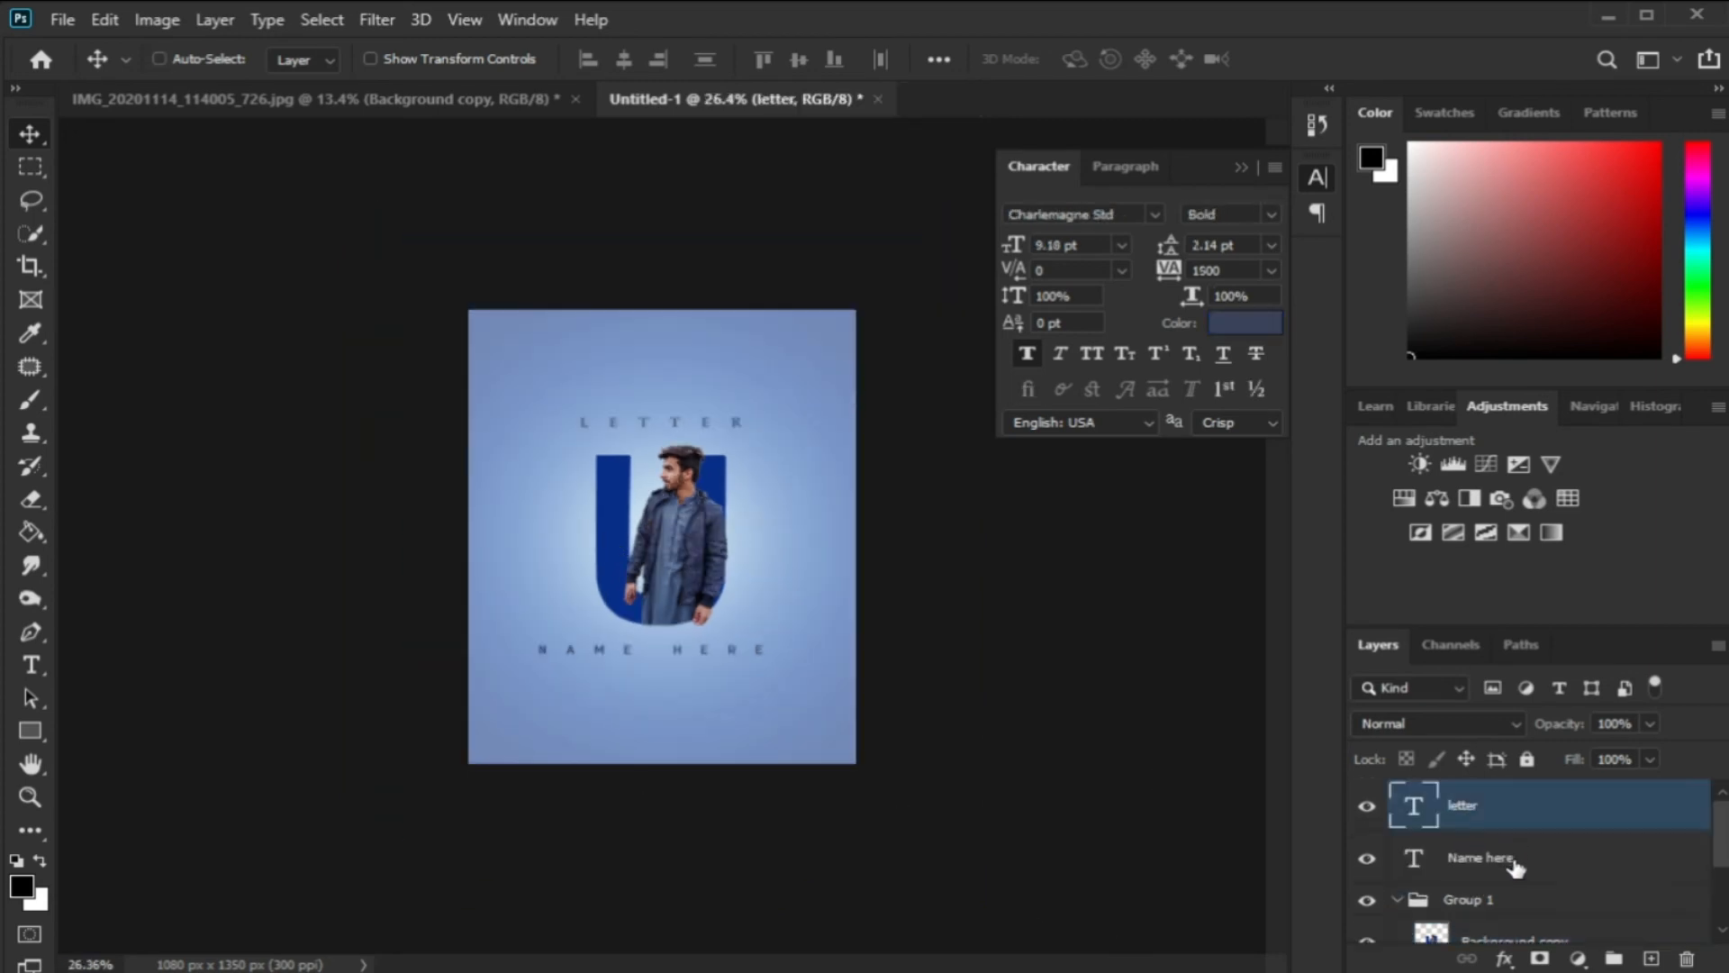
{"action": "left_click", "coordinate": [1531, 874], "text": "shift"}
{"action": "left_click", "coordinate": [1615, 958]}
Load the outline of the Background copy smart object as a selection and expand it by 2 pixels
{"action": "left_click", "coordinate": [1547, 868]}
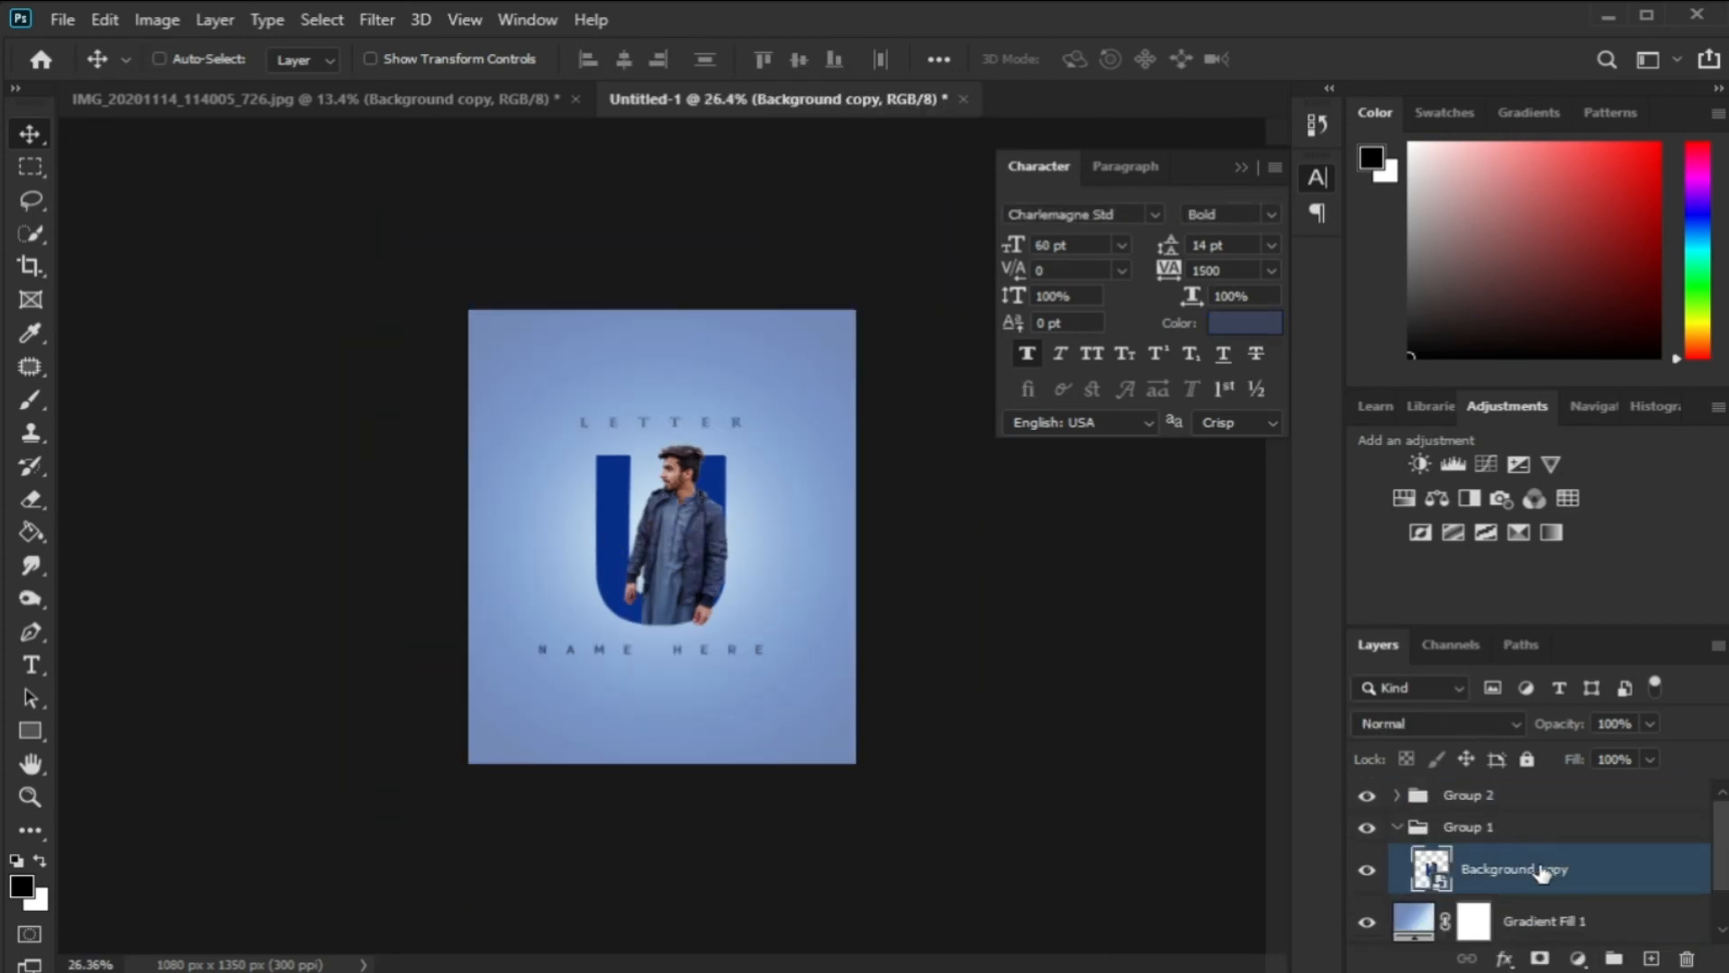
{"action": "left_click", "coordinate": [1426, 874], "text": "ctrl"}
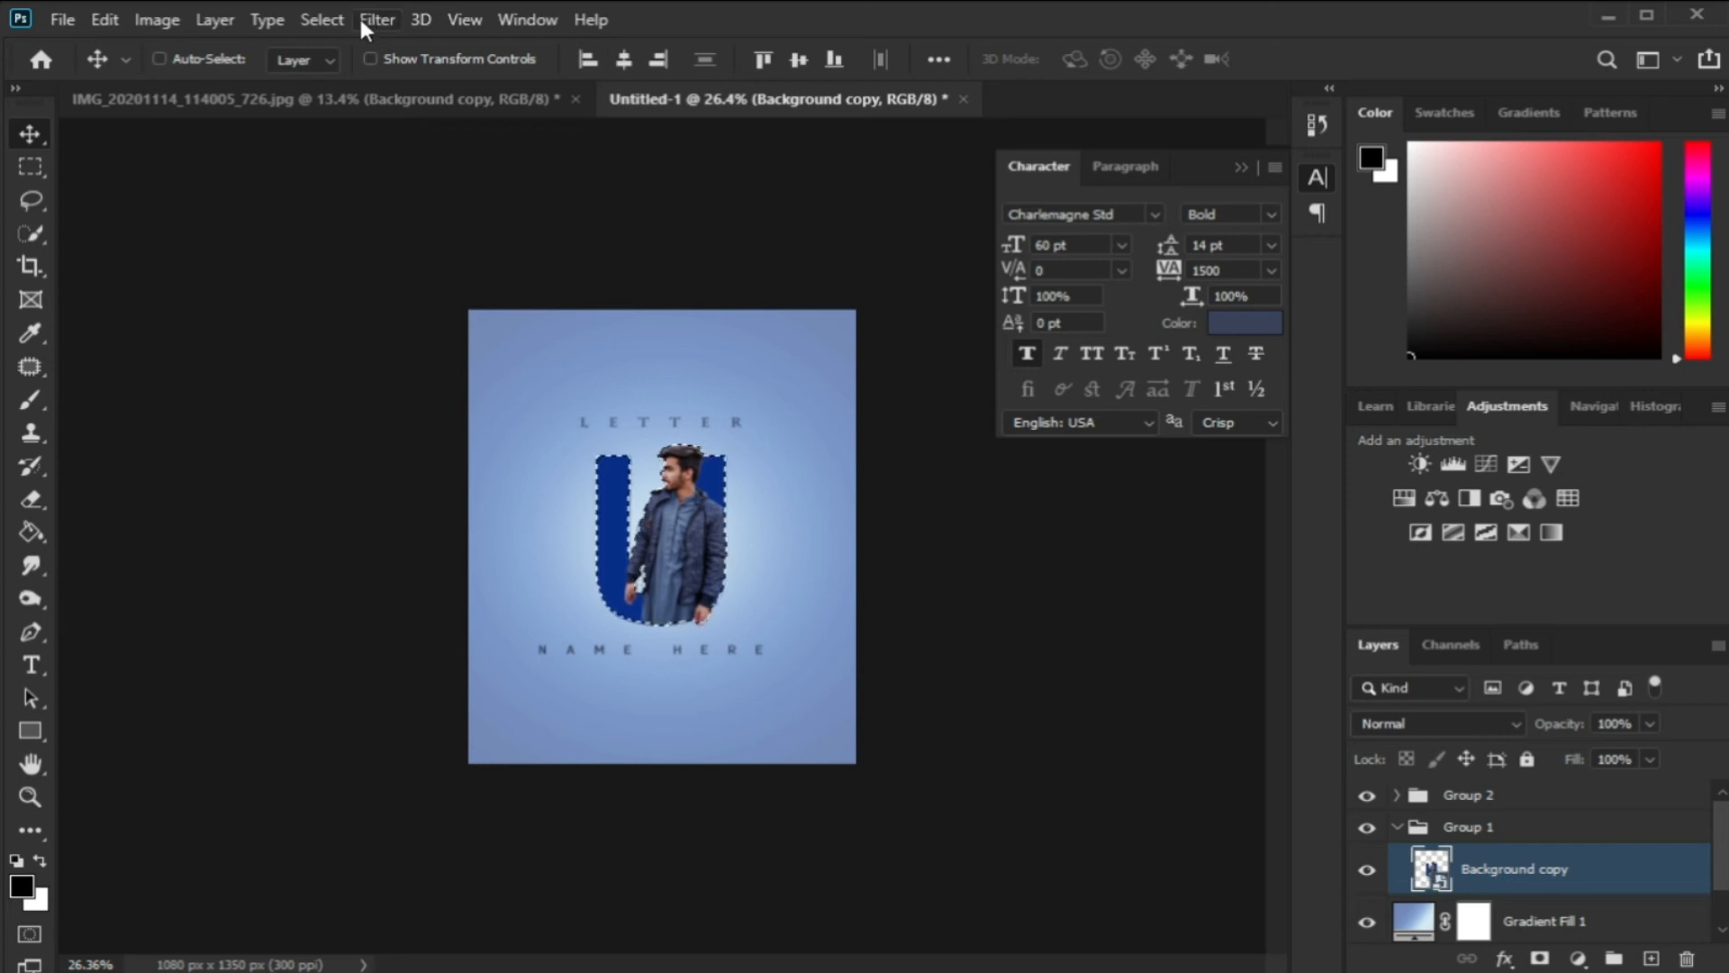
{"action": "left_click", "coordinate": [321, 19]}
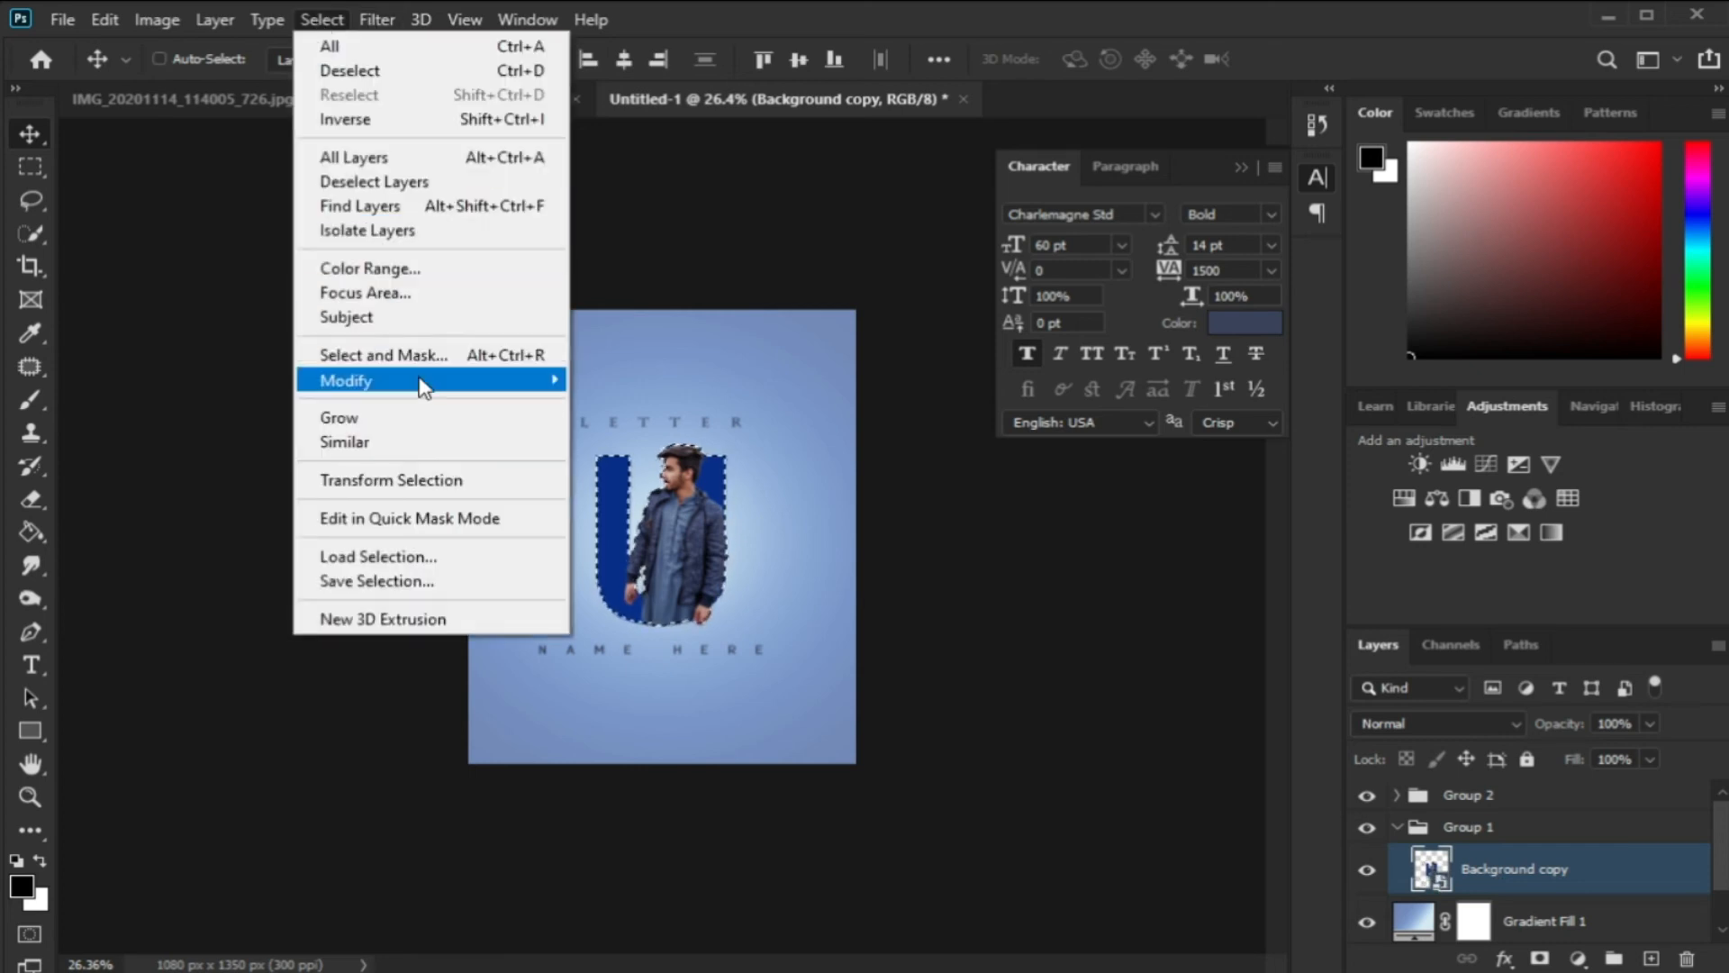
{"action": "mouse_move", "coordinate": [423, 387]}
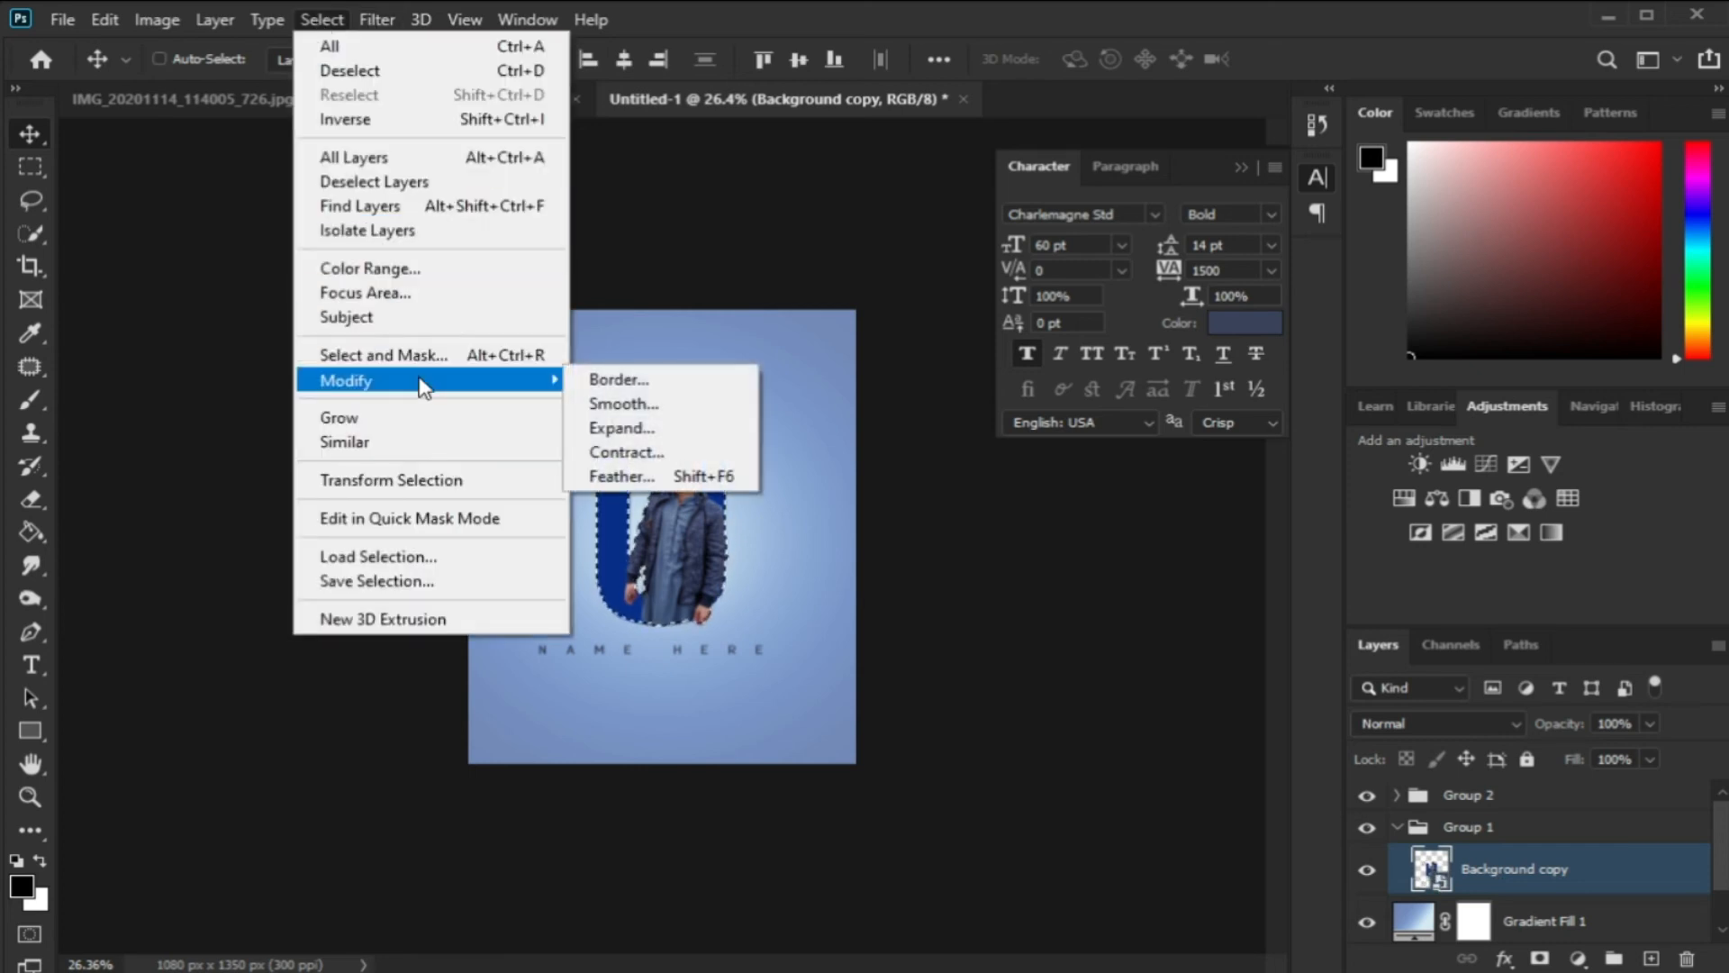
{"action": "left_click", "coordinate": [621, 428]}
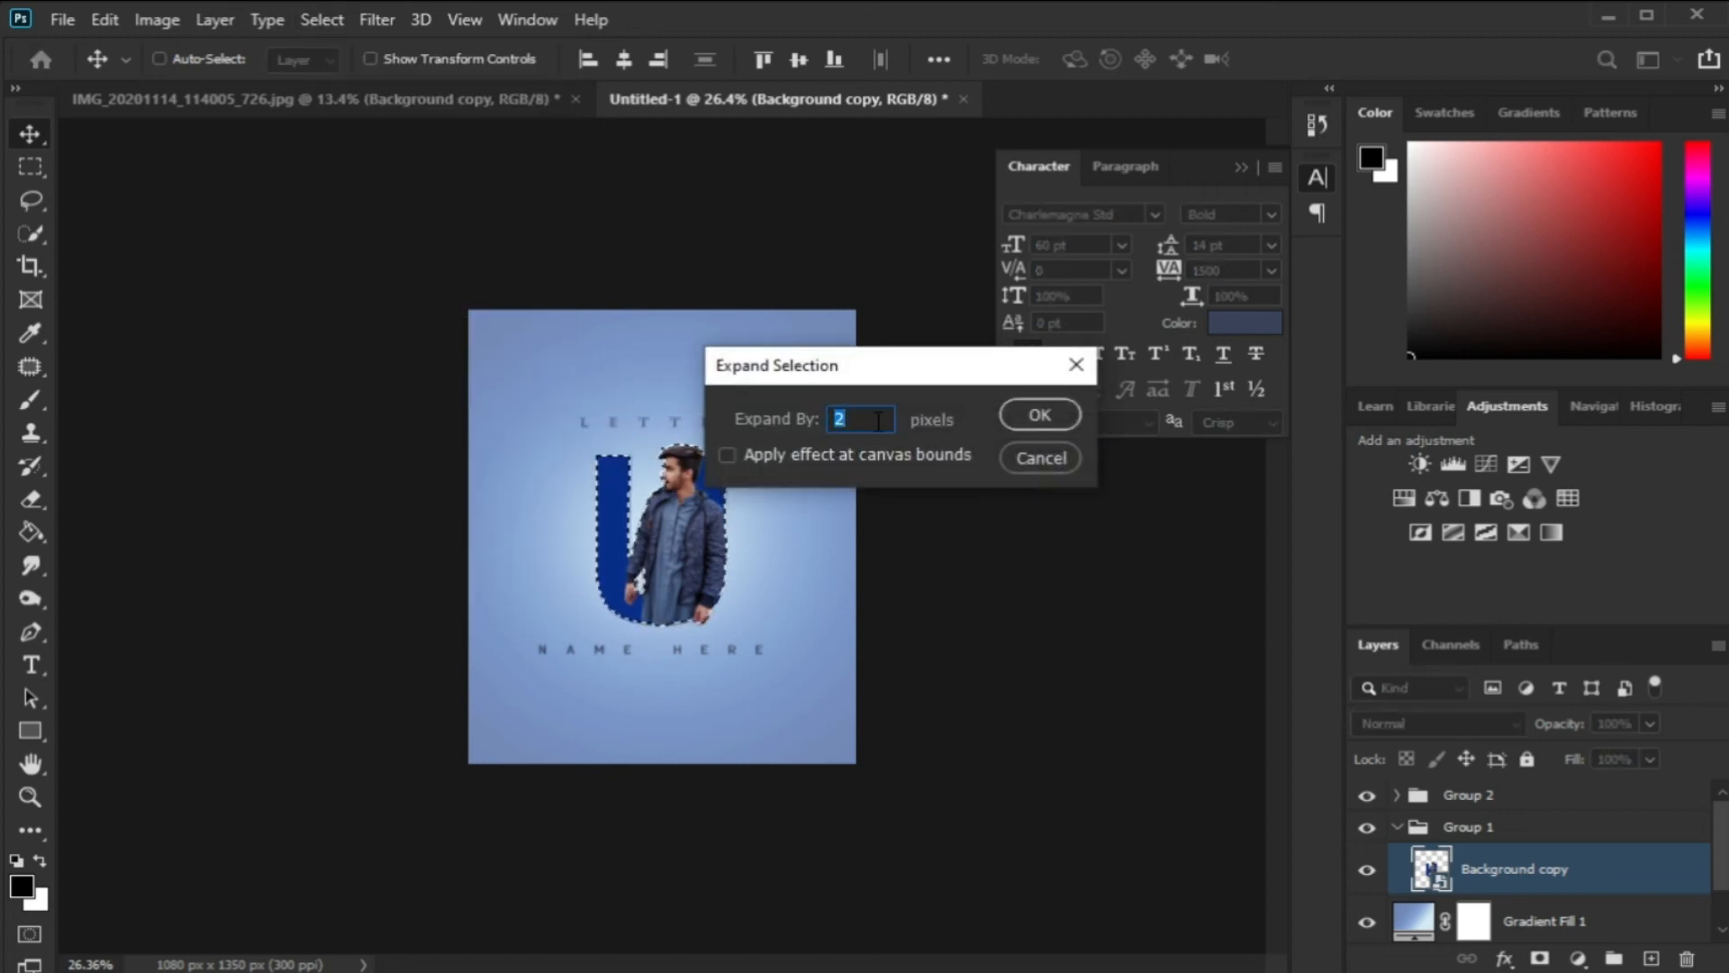
{"action": "left_click", "coordinate": [1040, 415]}
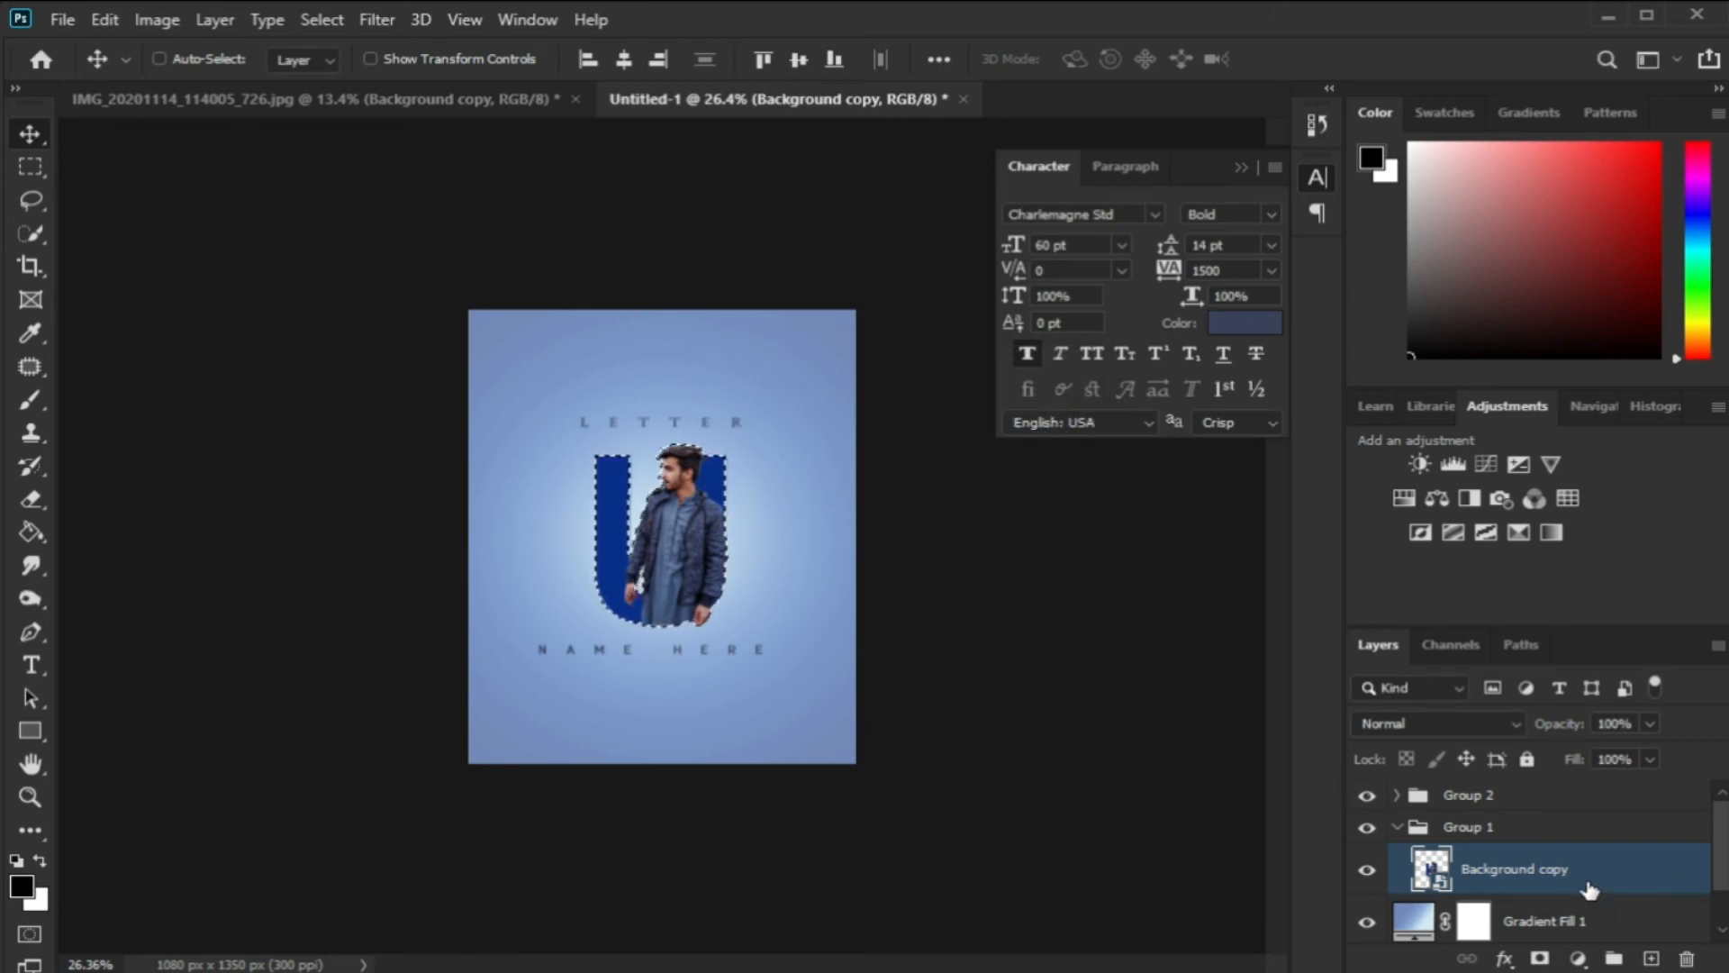
Fill the expanded selection with a white Solid Color fill layer
{"action": "left_click", "coordinate": [1653, 955]}
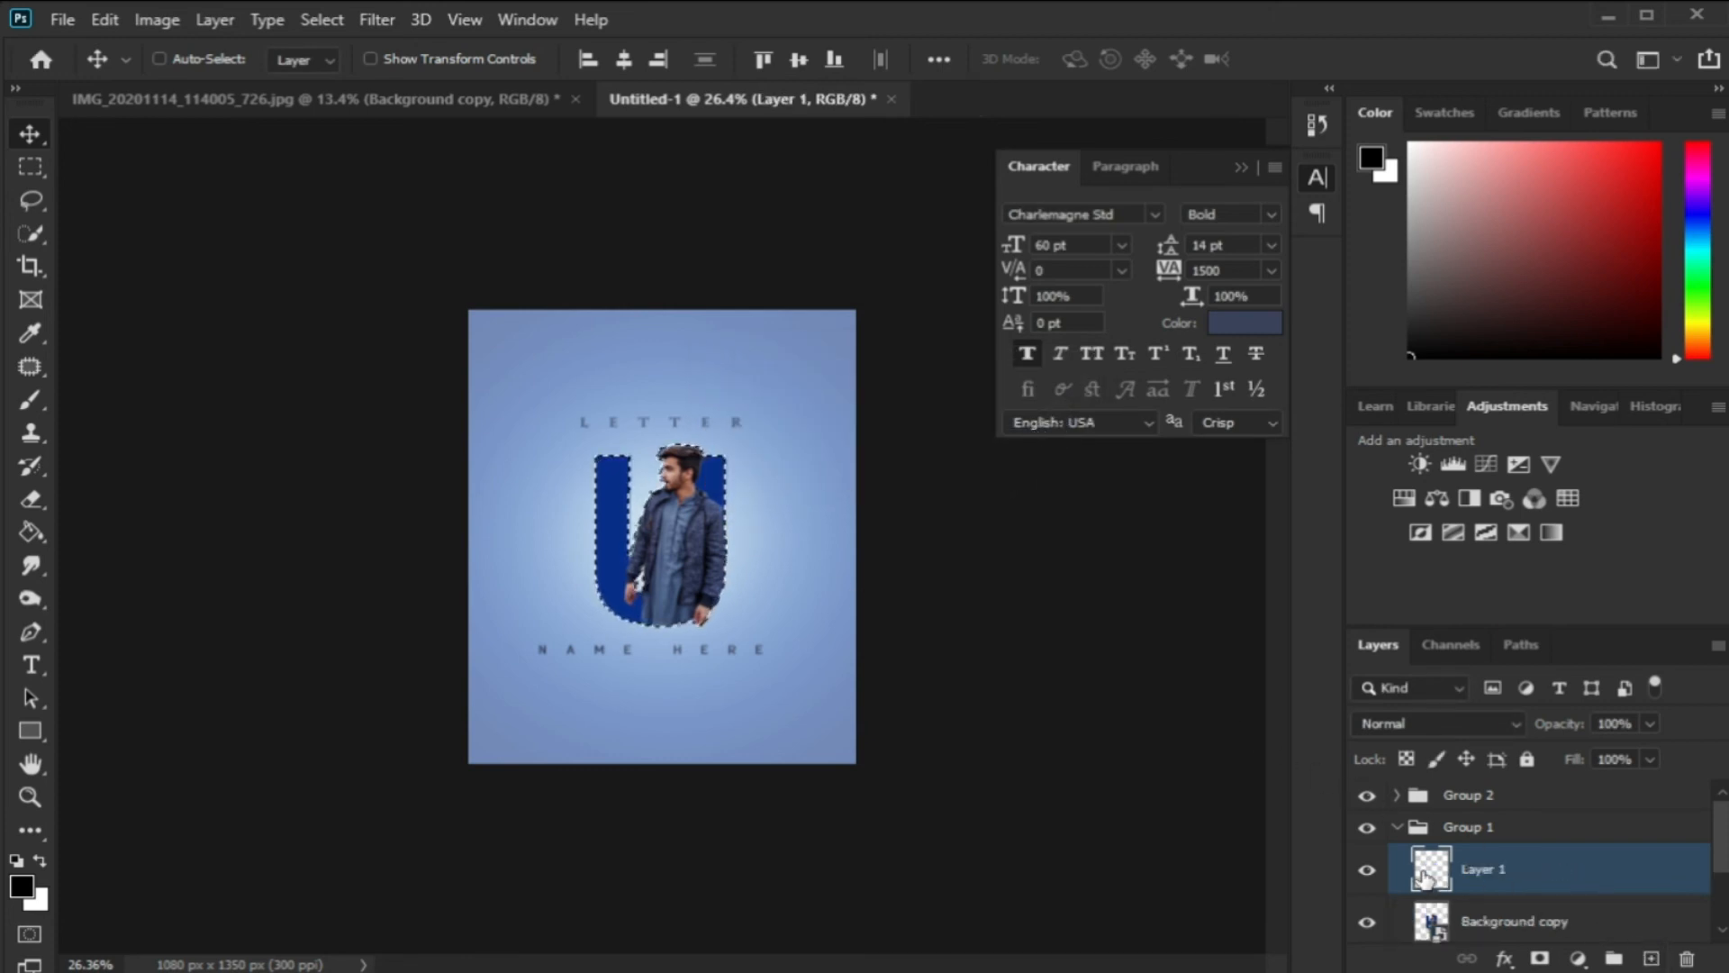
{"action": "left_click", "coordinate": [1578, 956]}
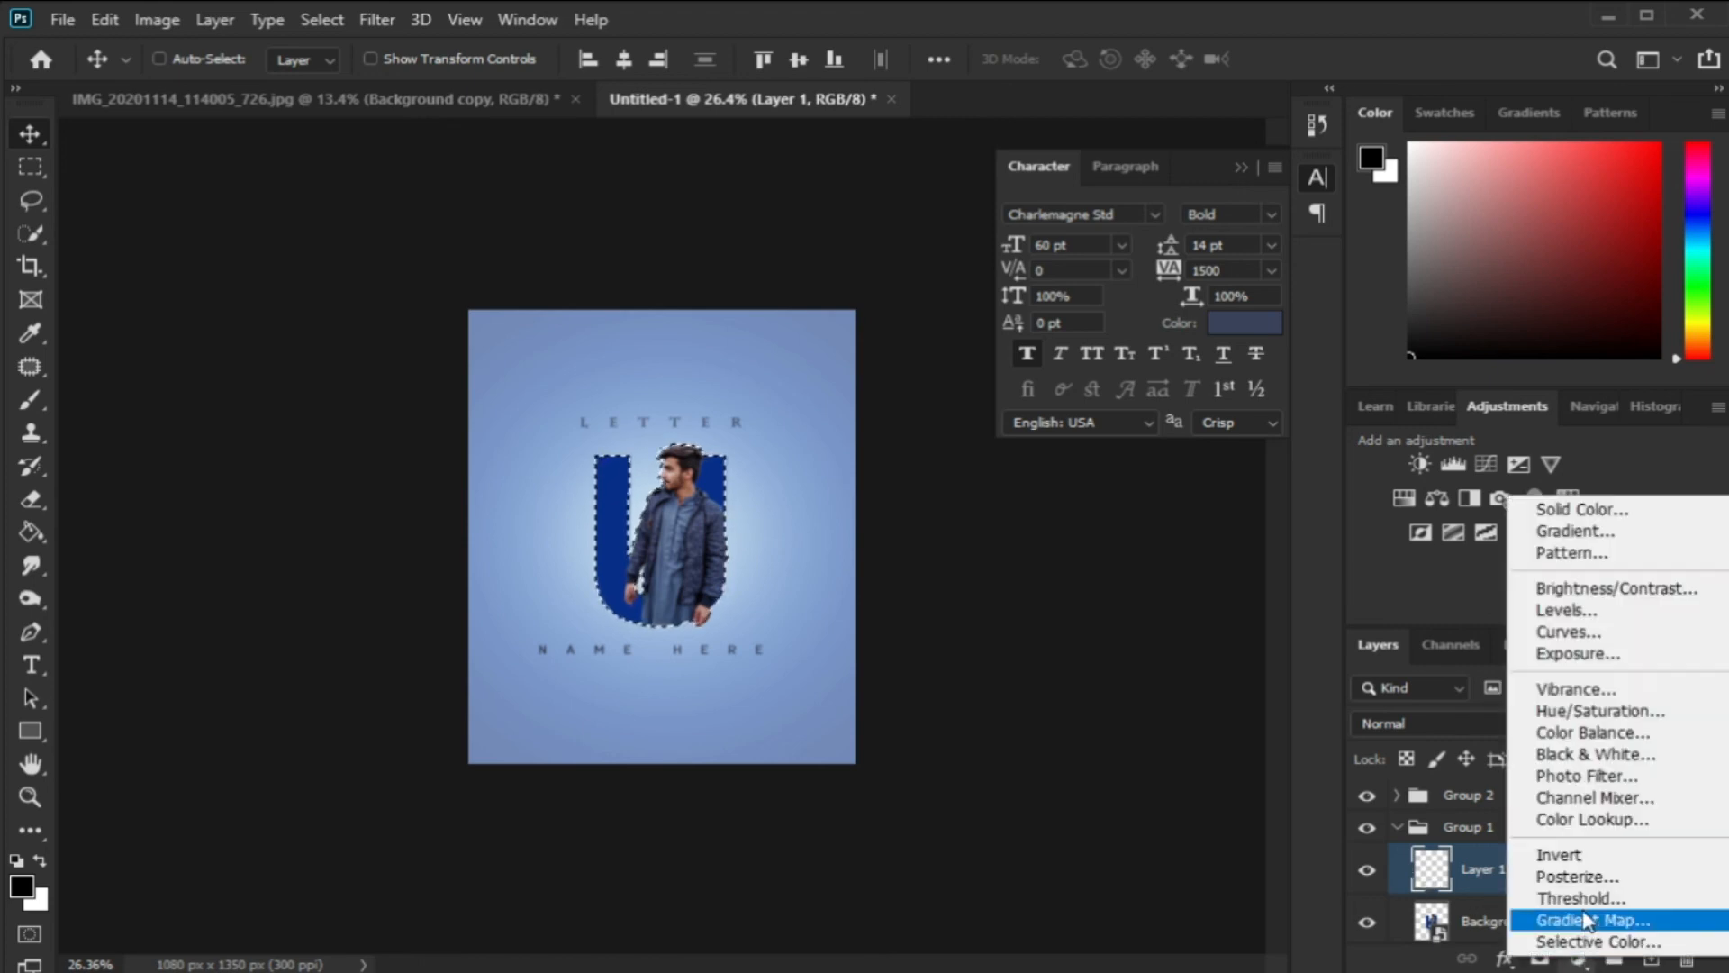
{"action": "left_click", "coordinate": [1601, 509]}
{"action": "left_click_drag", "start_coordinate": [937, 630], "coordinate": [833, 314]}
{"action": "left_click", "coordinate": [1455, 440]}
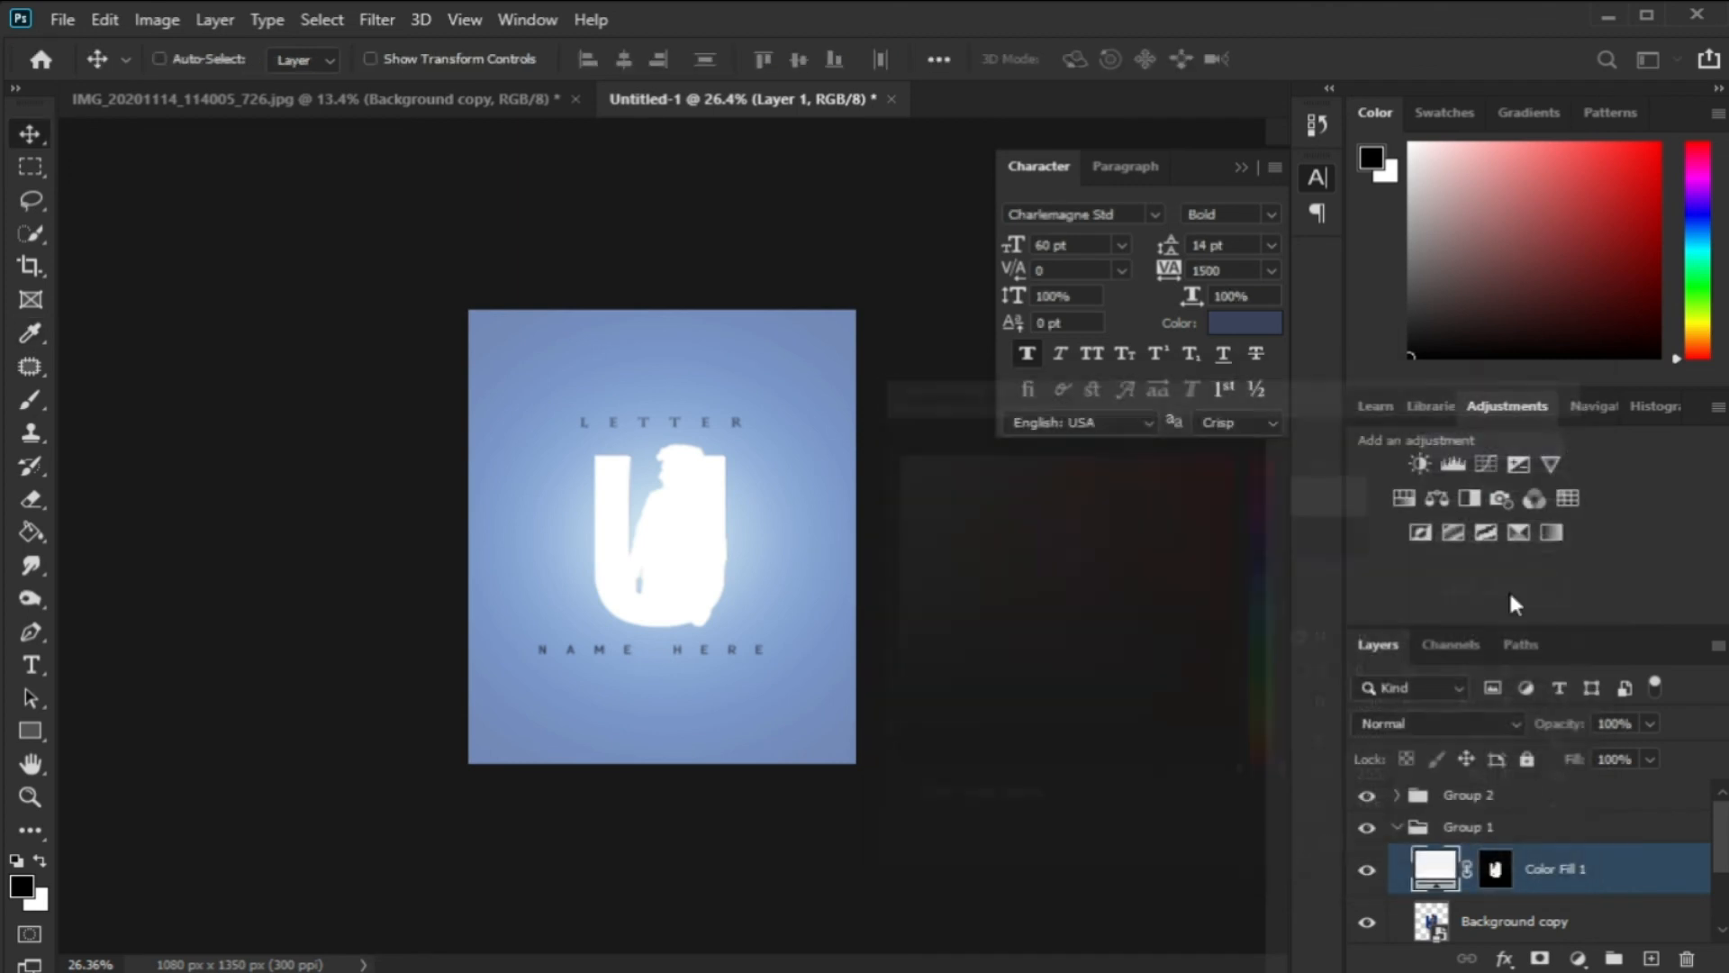
Move the white Color Fill 1 layer beneath the Background copy smart object to form a thin outline
{"action": "mouse_move", "coordinate": [1540, 878]}
{"action": "left_mouse_down"}
{"action": "mouse_move", "coordinate": [1551, 943]}
{"action": "mouse_move", "coordinate": [1572, 869]}
{"action": "left_mouse_up"}
{"action": "left_click_drag", "start_coordinate": [1582, 811], "coordinate": [1578, 873]}
{"action": "scroll", "coordinate": [776, 505], "scroll_direction": "up", "scroll_amount": 3}
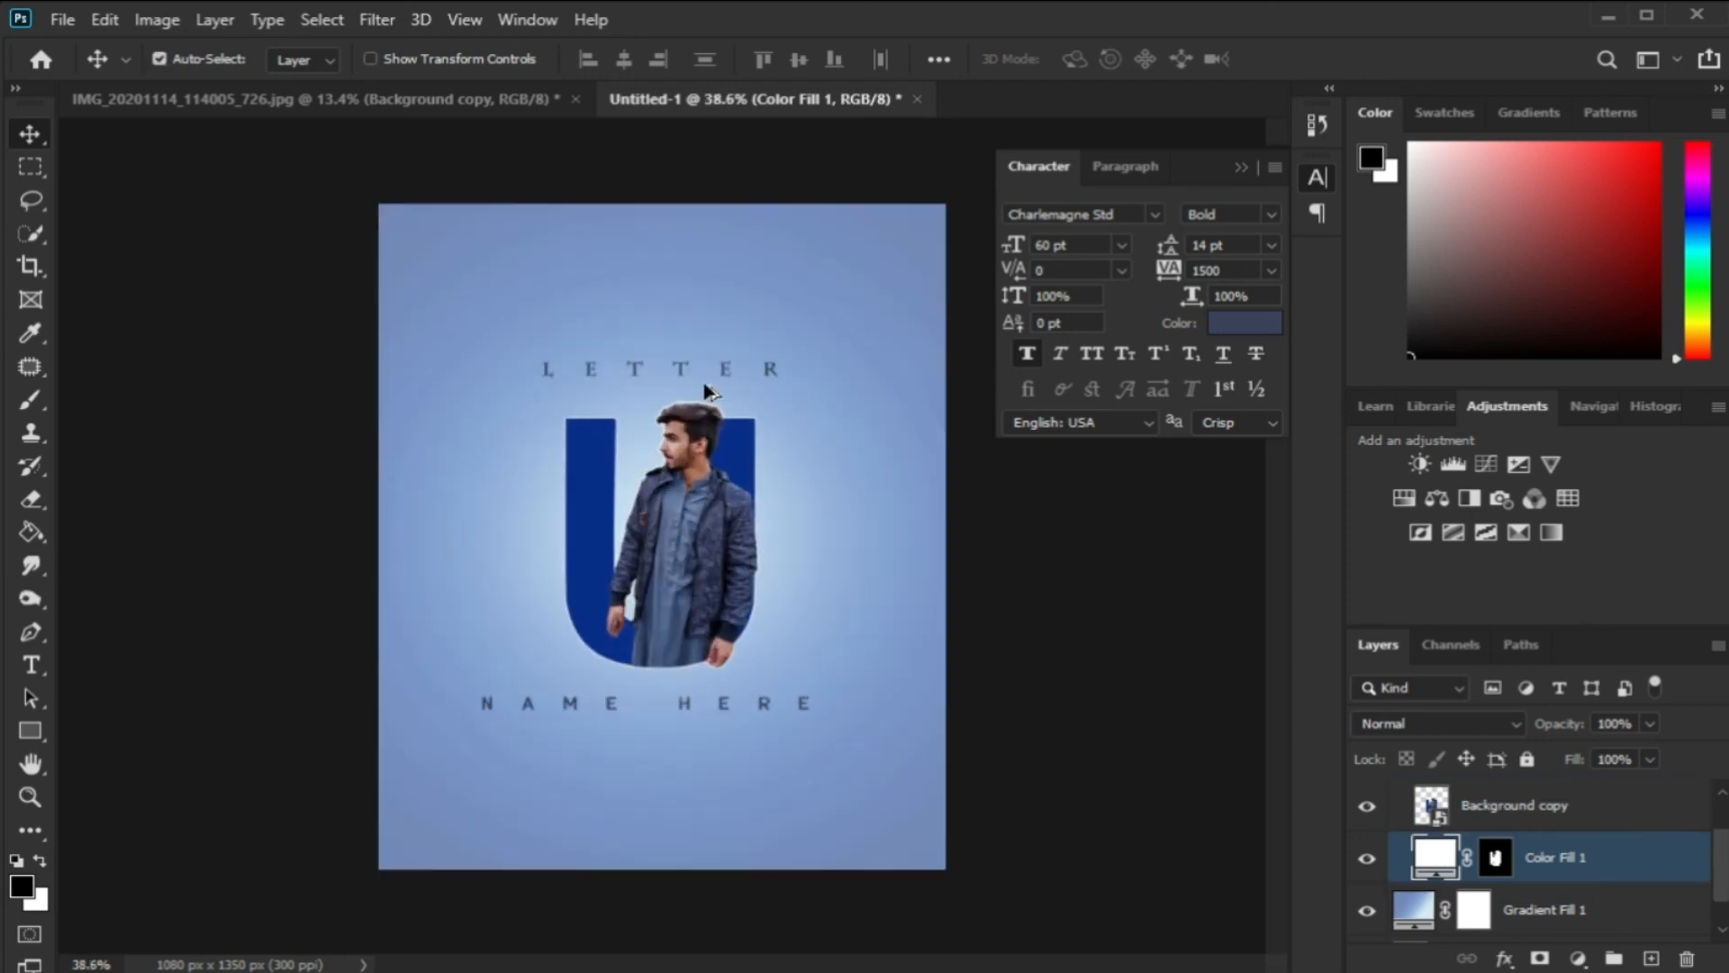
Compare the poster with the white Color Fill 1 outline hidden and shown
{"action": "scroll", "coordinate": [705, 389], "scroll_direction": "up", "scroll_amount": 5}
{"action": "left_click", "coordinate": [1368, 860]}
{"action": "left_click", "coordinate": [1368, 860]}
{"action": "left_click", "coordinate": [1368, 860]}
{"action": "left_click", "coordinate": [1368, 860]}
Collapse the Character settings to clear the view of the poster
{"action": "key", "text": "ctrl+0"}
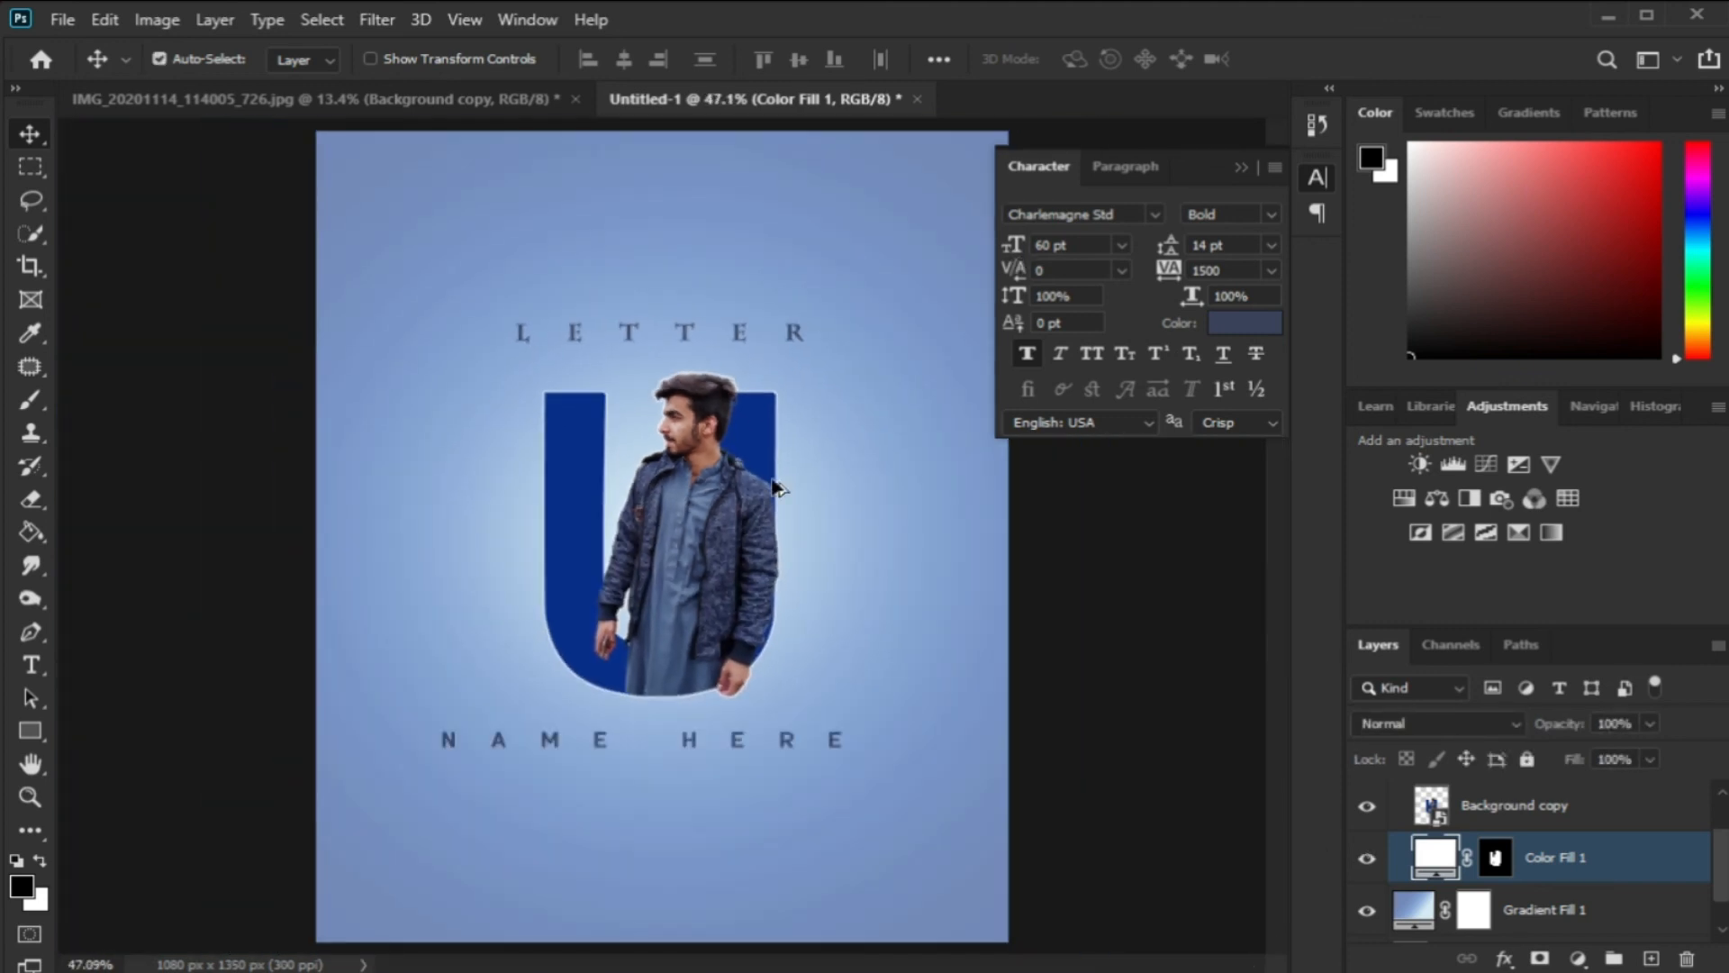
{"action": "left_click", "coordinate": [1241, 168]}
{"action": "scroll", "coordinate": [705, 482], "scroll_direction": "down", "scroll_amount": 3}
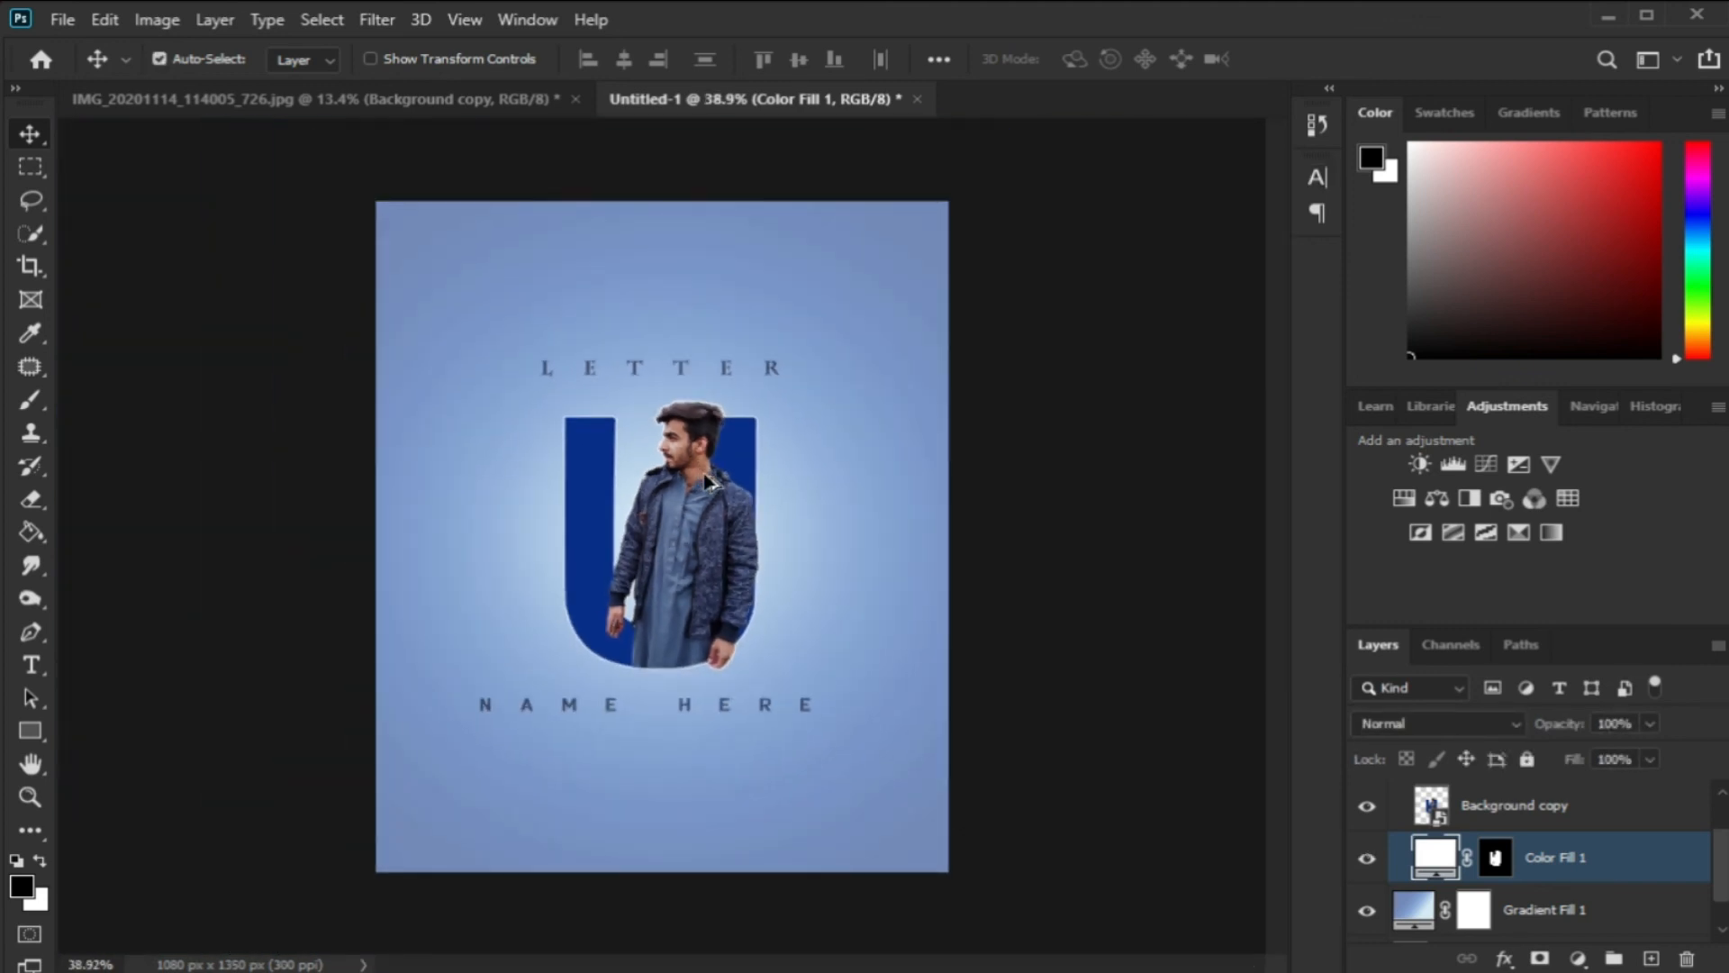